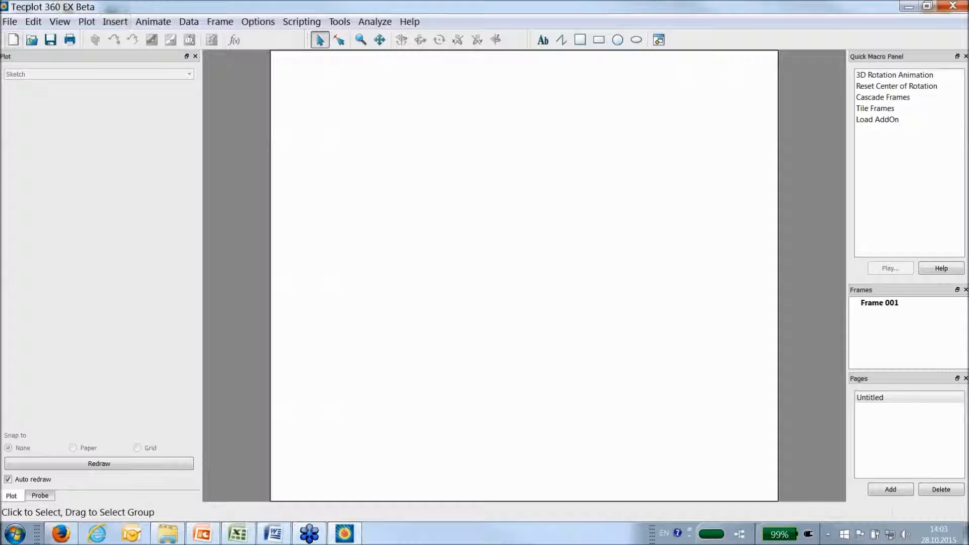
Switch to the file explorer and open the Fluent folder inside WE_Tecplot Suite, TP360 case Elastic Flap.
{"action": "left_click", "coordinate": [10, 21]}
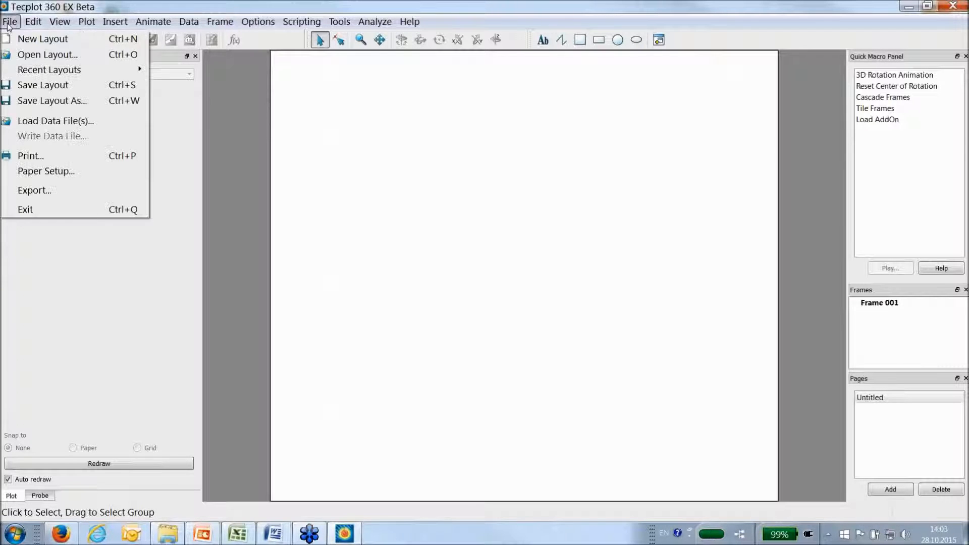
{"action": "left_click", "coordinate": [51, 121]}
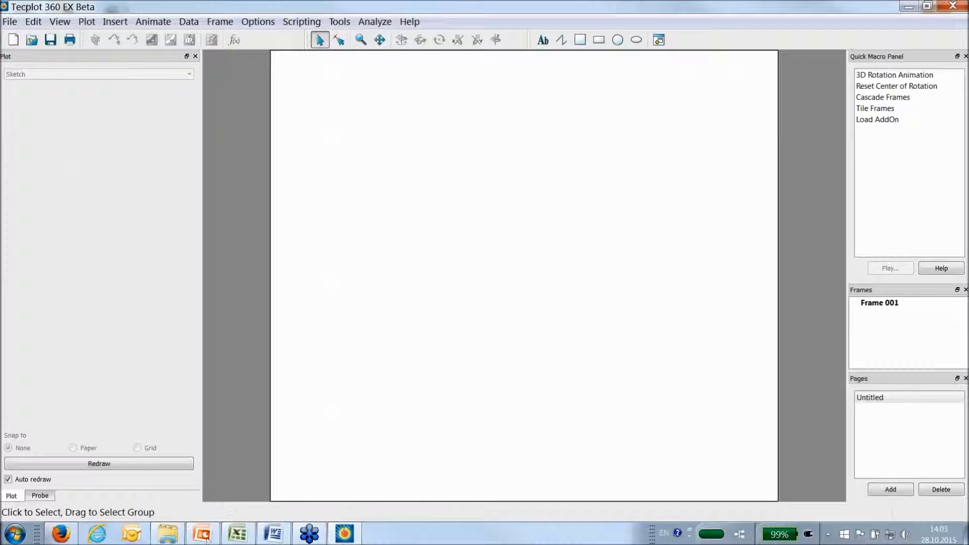
{"action": "left_click", "coordinate": [252, 477]}
{"action": "scroll", "coordinate": [252, 441], "scroll_direction": "down", "scroll_amount": 10}
{"action": "scroll", "coordinate": [252, 440], "scroll_direction": "down", "scroll_amount": 4}
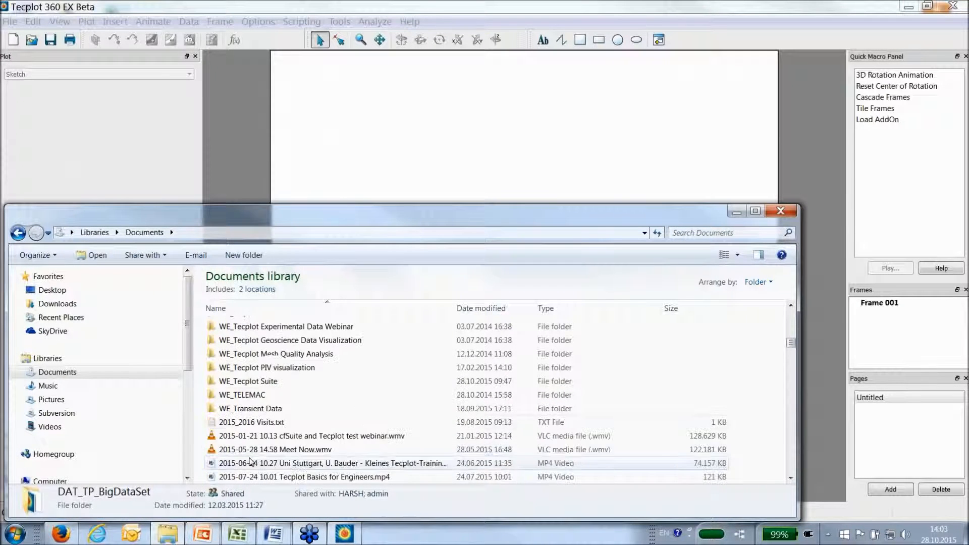
{"action": "left_click", "coordinate": [242, 380]}
{"action": "double_click", "coordinate": [242, 380]}
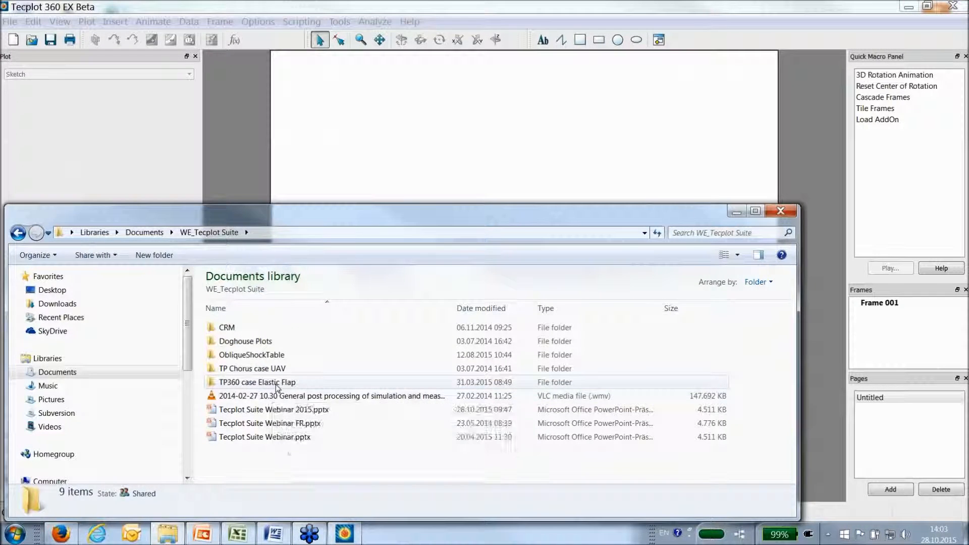
{"action": "double_click", "coordinate": [273, 381]}
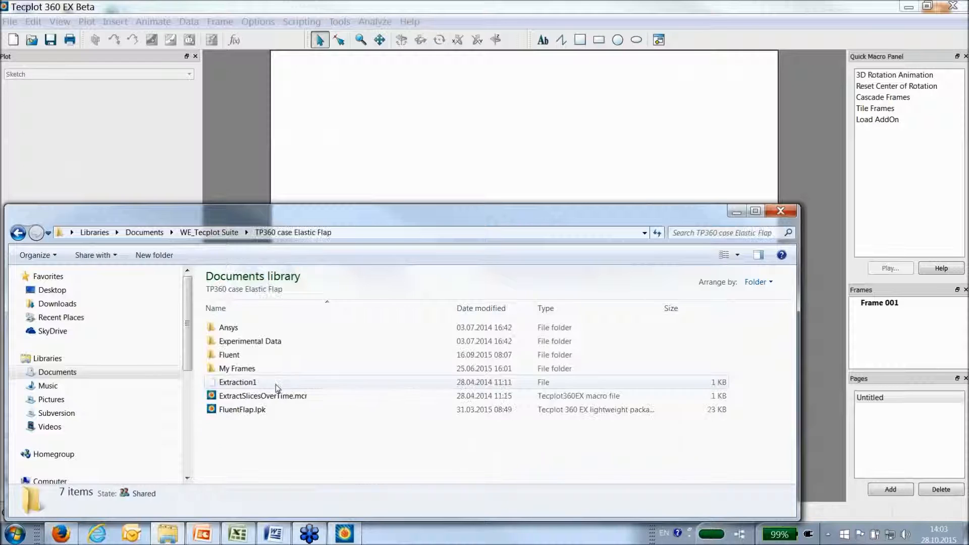
{"action": "double_click", "coordinate": [265, 356]}
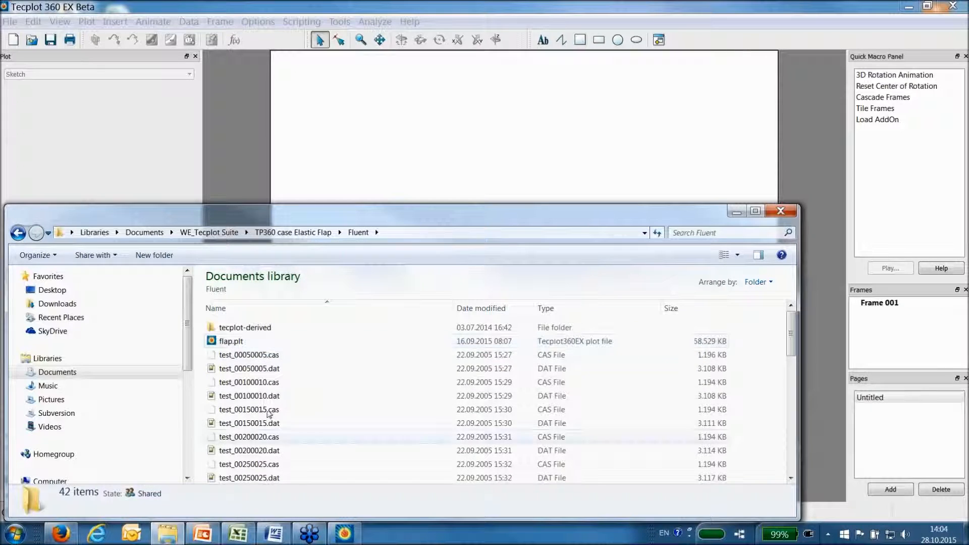
Examine the paired .cas and .dat files in the Fluent folder and the FSI3D.rst file in the Ansys folder.
{"action": "left_click", "coordinate": [269, 357]}
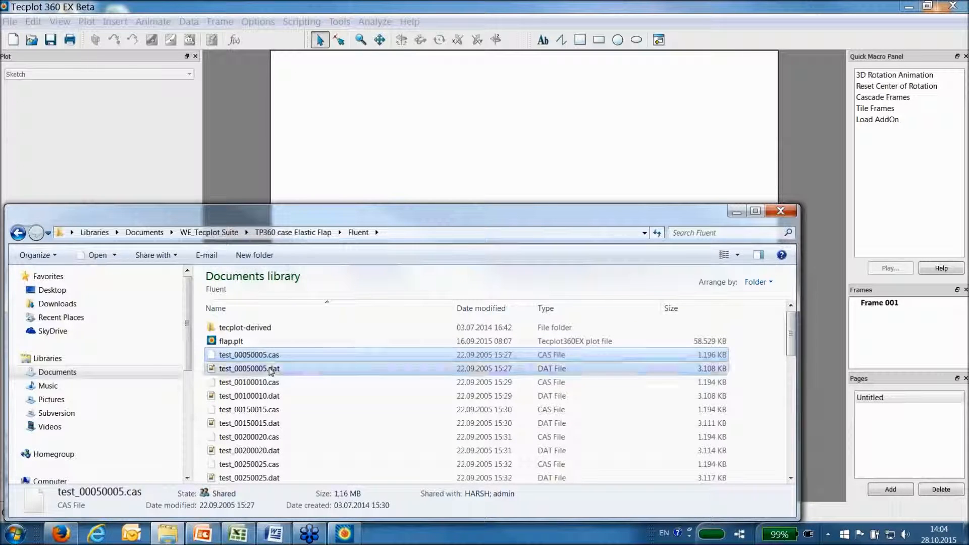
{"action": "left_click", "coordinate": [270, 369], "text": "shift"}
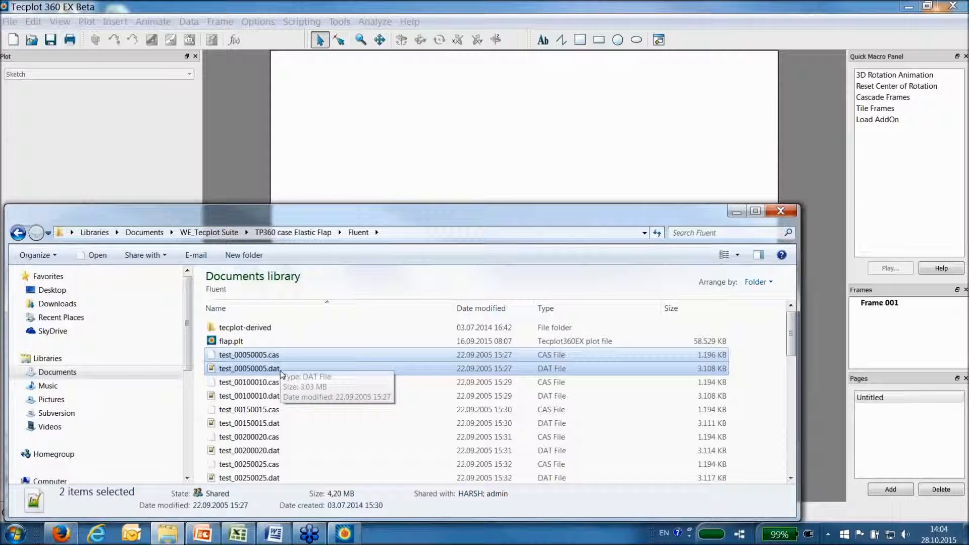
{"action": "scroll", "coordinate": [278, 371], "scroll_direction": "down", "scroll_amount": 5}
{"action": "scroll", "coordinate": [281, 371], "scroll_direction": "down", "scroll_amount": 5}
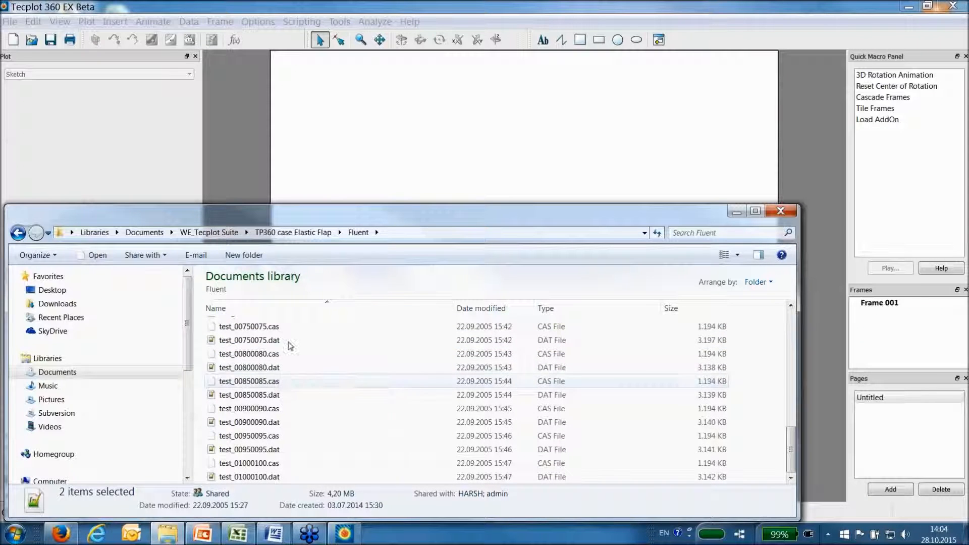
{"action": "left_click", "coordinate": [290, 233]}
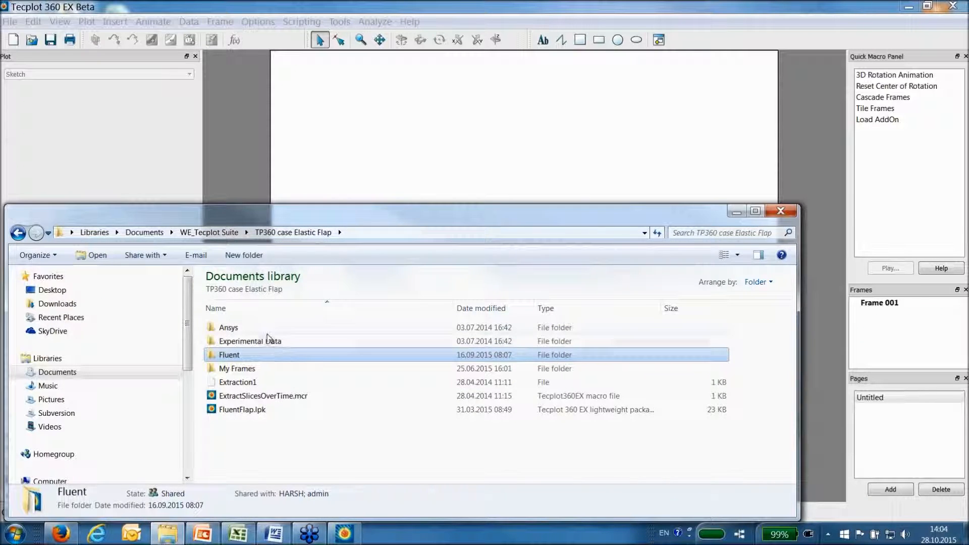
{"action": "double_click", "coordinate": [268, 329]}
{"action": "left_click", "coordinate": [266, 337]}
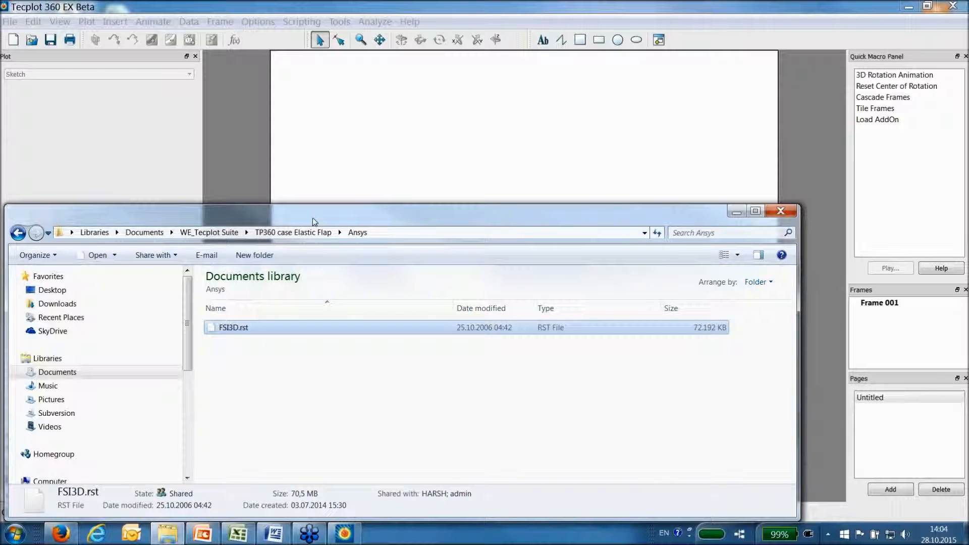
{"action": "left_click", "coordinate": [303, 233]}
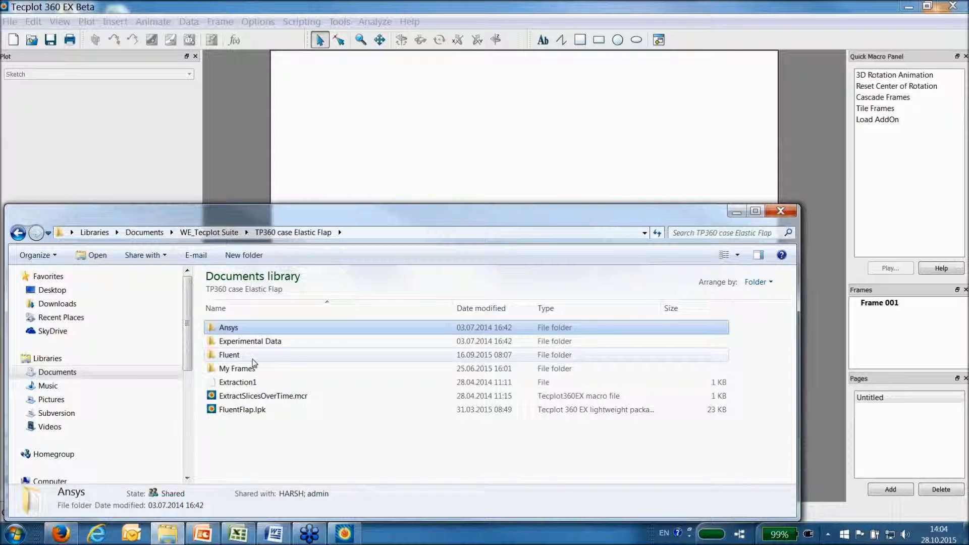
{"action": "left_click", "coordinate": [253, 359]}
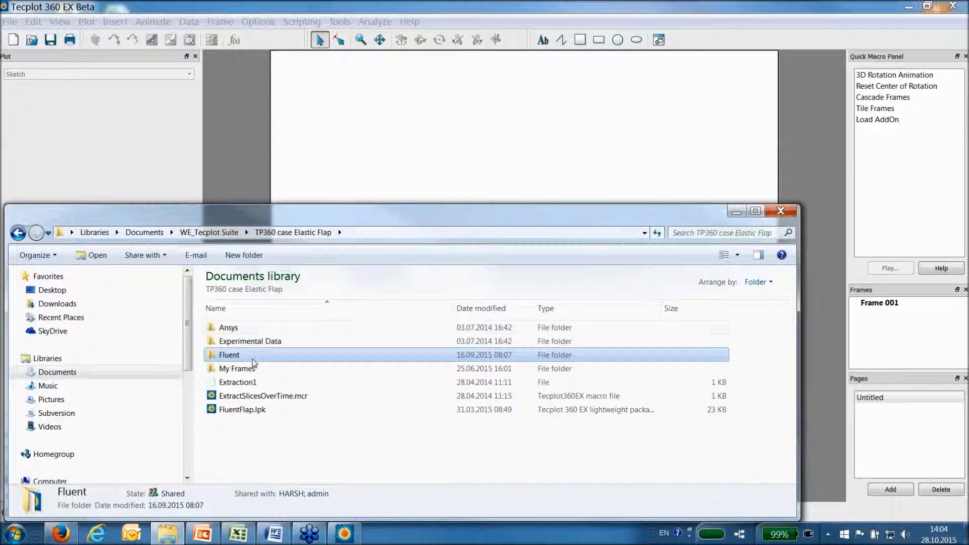
Switch back to Tecplot 360 and start loading data files with the Fluent Data Loader format.
{"action": "left_click", "coordinate": [521, 114]}
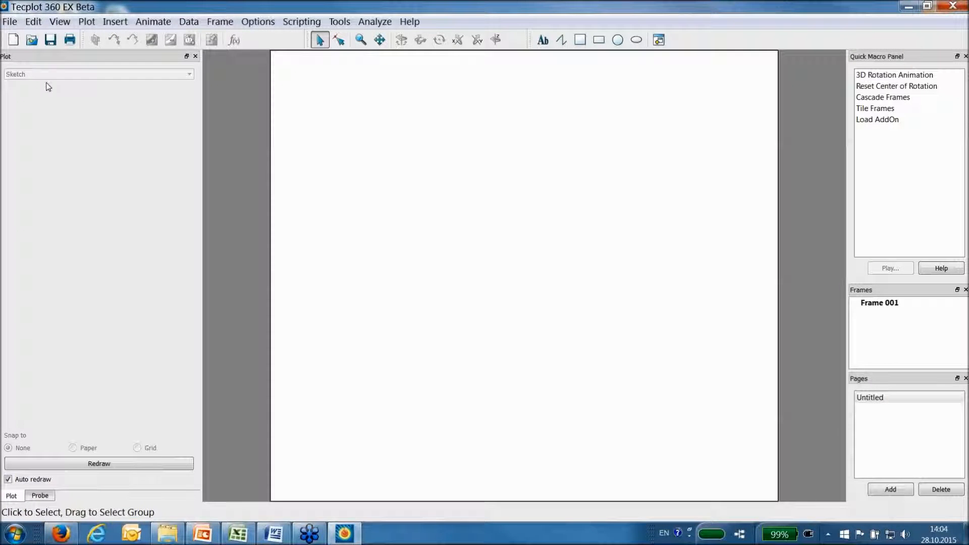
{"action": "left_click", "coordinate": [32, 40]}
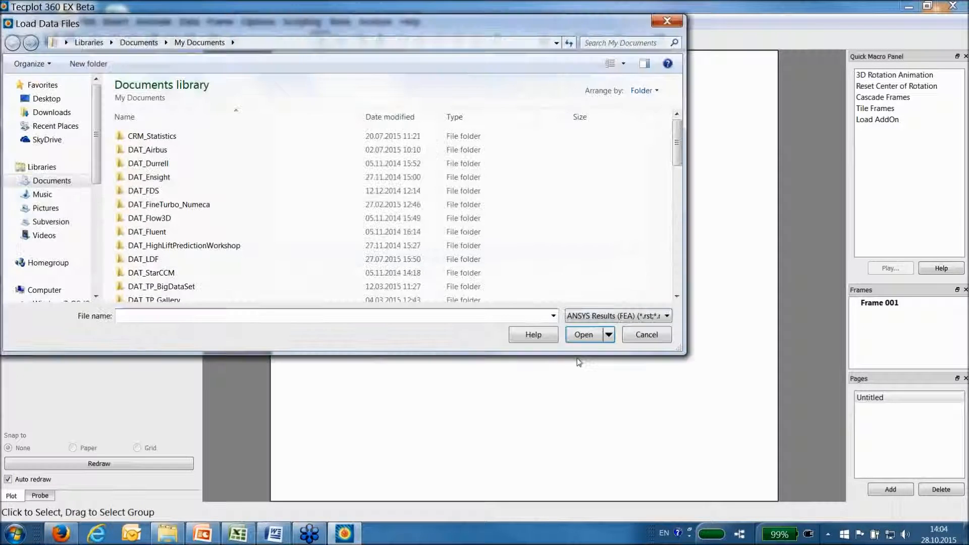
{"action": "left_click", "coordinate": [605, 316]}
{"action": "scroll", "coordinate": [609, 272], "scroll_direction": "up", "scroll_amount": 1}
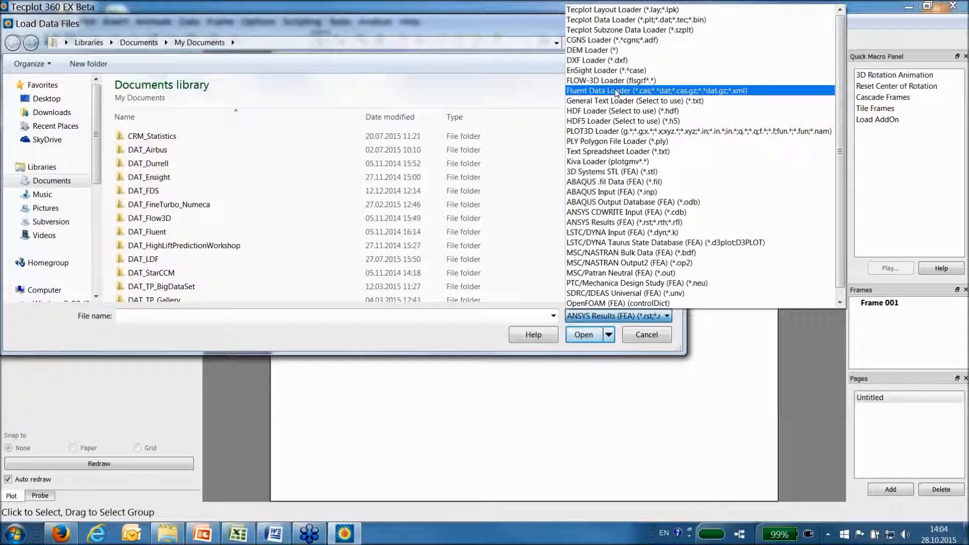
{"action": "left_click", "coordinate": [616, 92]}
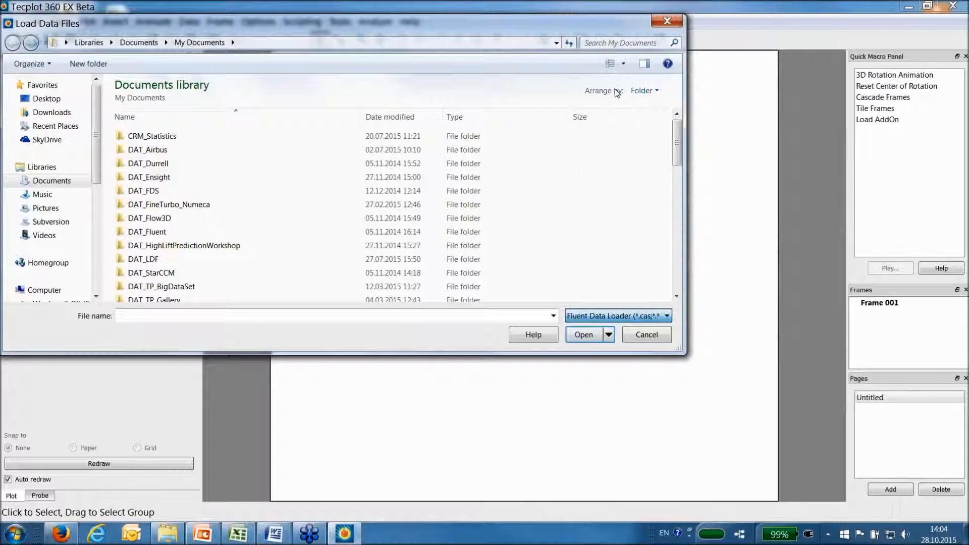
Browse to the Fluent folder of the TP360 case Elastic Flap inside WE_Tecplot Suite.
{"action": "scroll", "coordinate": [203, 271], "scroll_direction": "down", "scroll_amount": 10}
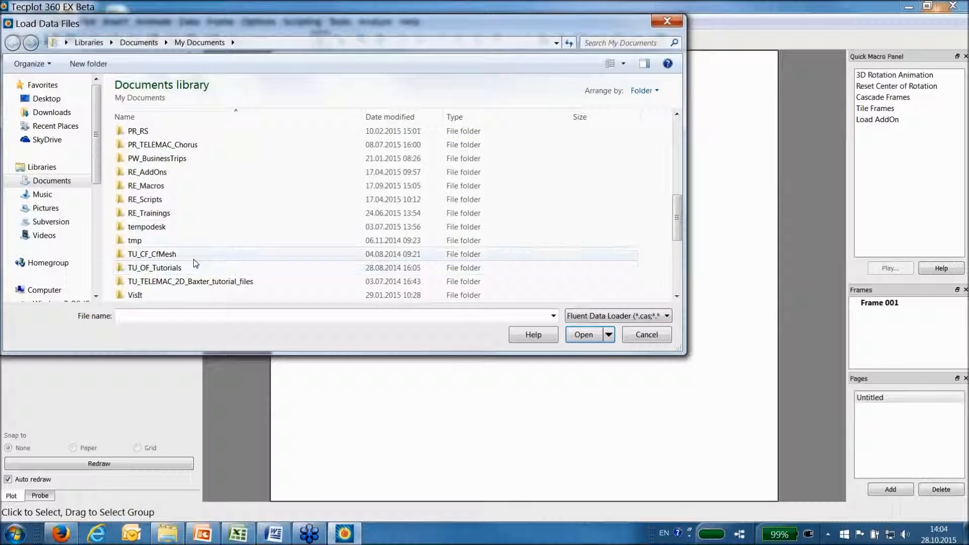
{"action": "scroll", "coordinate": [197, 263], "scroll_direction": "down", "scroll_amount": 4}
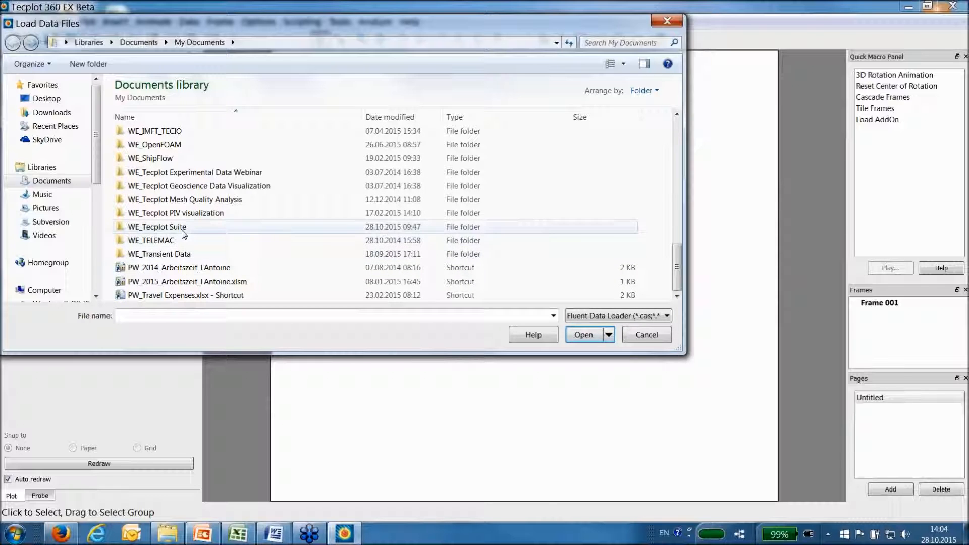
{"action": "double_click", "coordinate": [184, 228]}
{"action": "left_click", "coordinate": [185, 191]}
{"action": "double_click", "coordinate": [185, 192]}
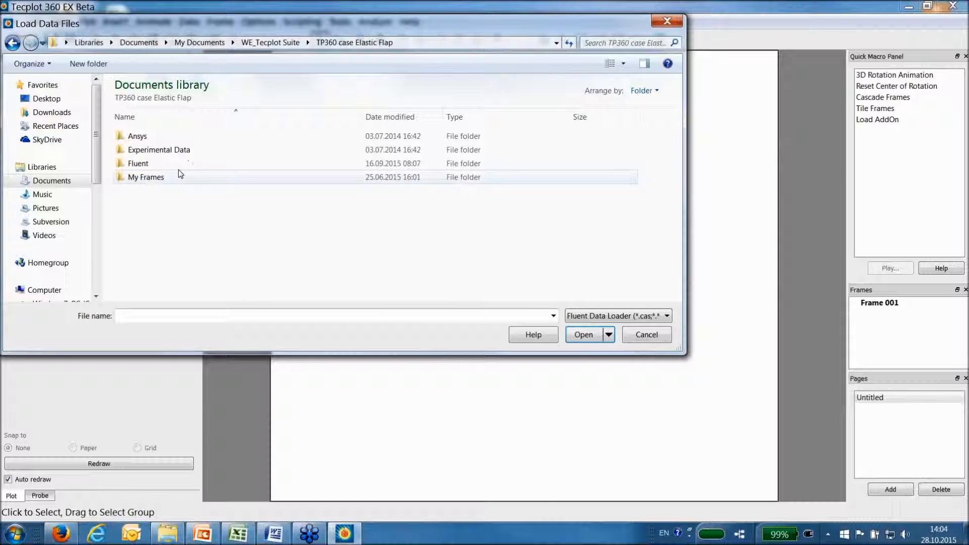
{"action": "double_click", "coordinate": [177, 164]}
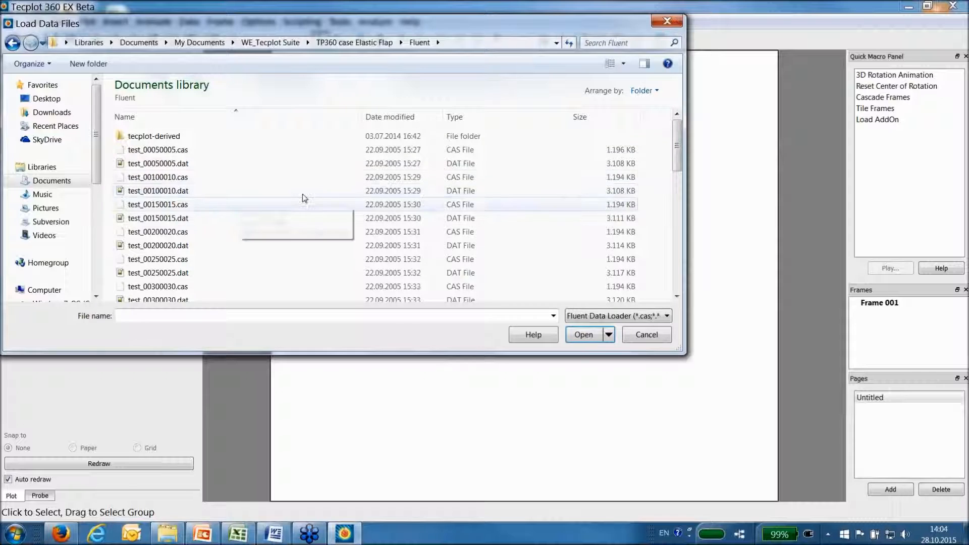
Load all Fluent case and data files from test_00050005.cas through test_01000100.dat.
{"action": "left_click", "coordinate": [224, 150]}
{"action": "scroll", "coordinate": [240, 283], "scroll_direction": "down", "scroll_amount": 1}
{"action": "scroll", "coordinate": [239, 283], "scroll_direction": "down", "scroll_amount": 9}
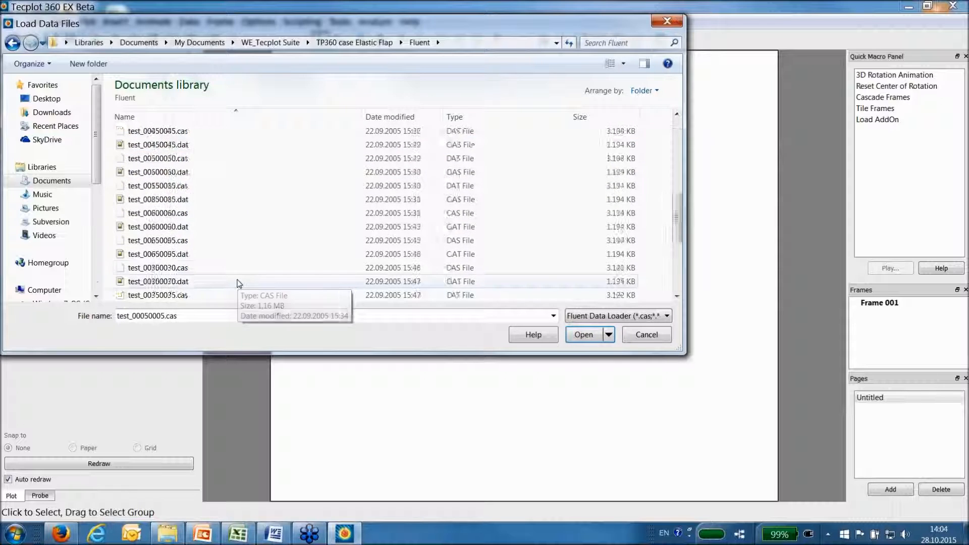
{"action": "left_click", "coordinate": [230, 297], "text": "shift"}
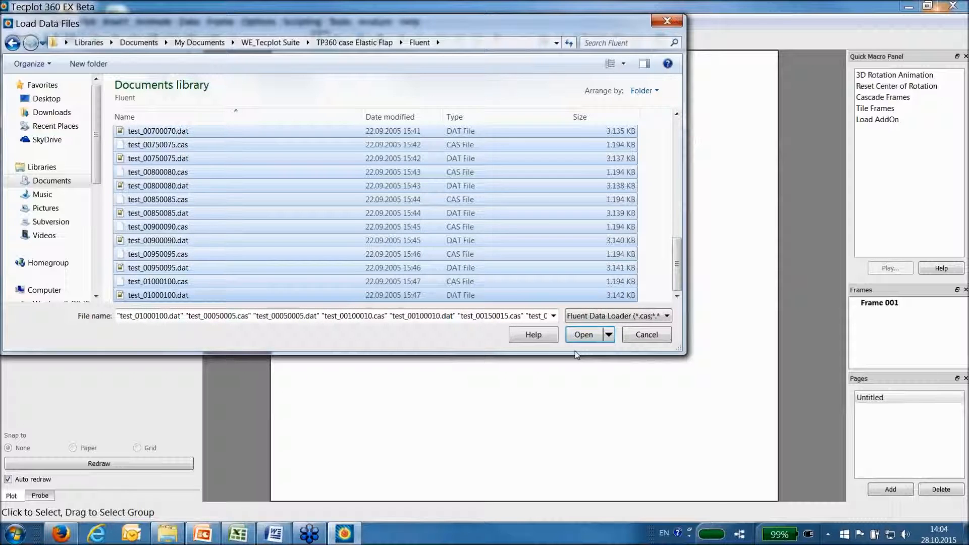
{"action": "left_click", "coordinate": [583, 335]}
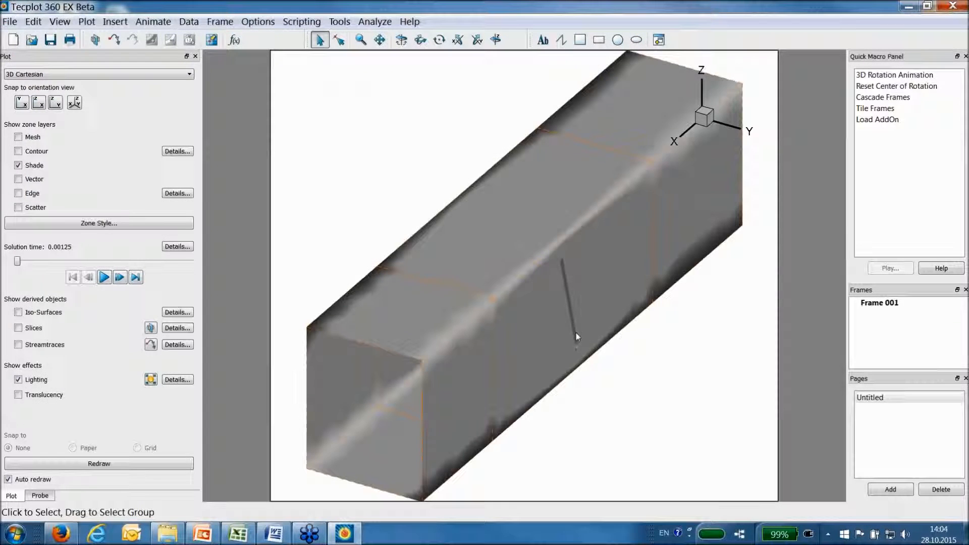
Show the edge layer on the zones of the 3D channel model.
{"action": "middle_click_drag", "start_coordinate": [554, 320], "coordinate": [541, 202]}
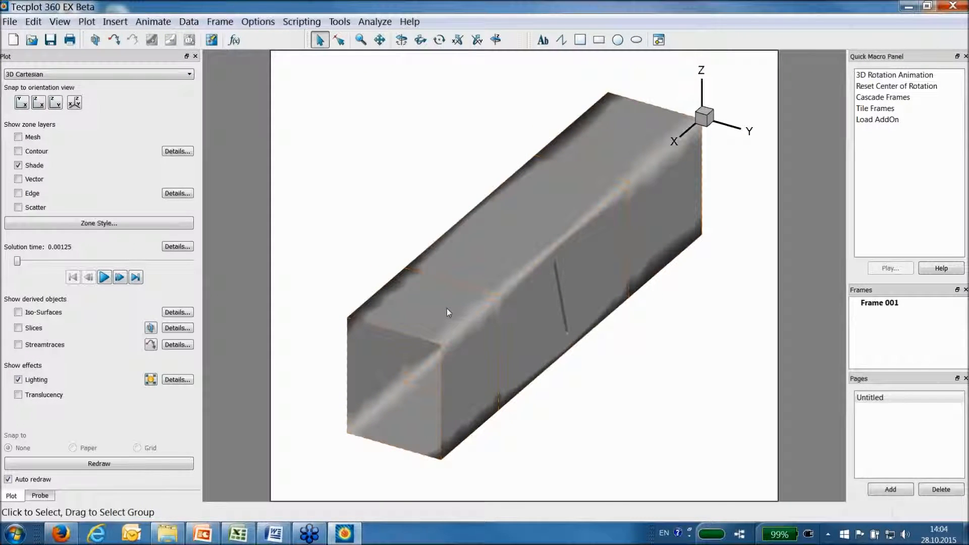
{"action": "right_click_drag", "start_coordinate": [519, 263], "coordinate": [493, 279]}
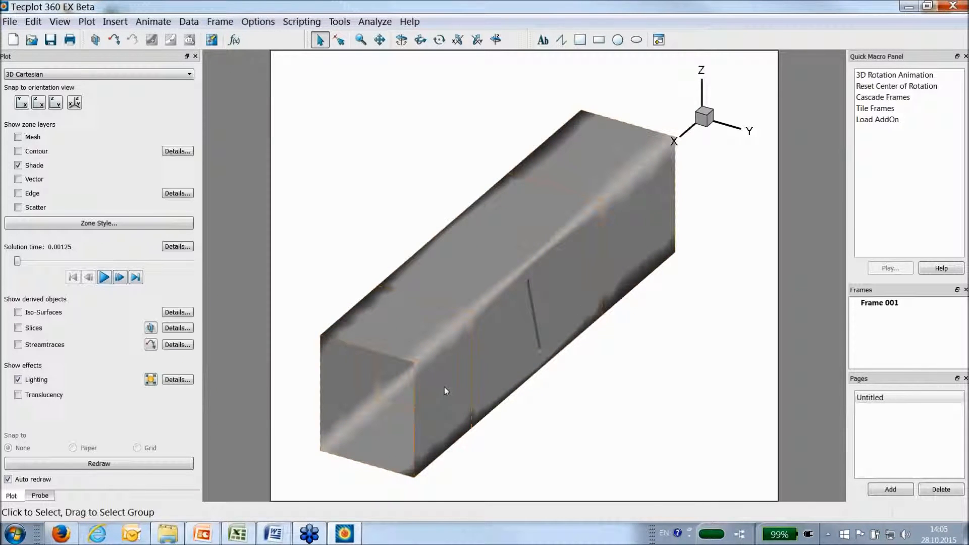
{"action": "right_click_drag", "start_coordinate": [391, 420], "coordinate": [521, 304], "text": "ctrl"}
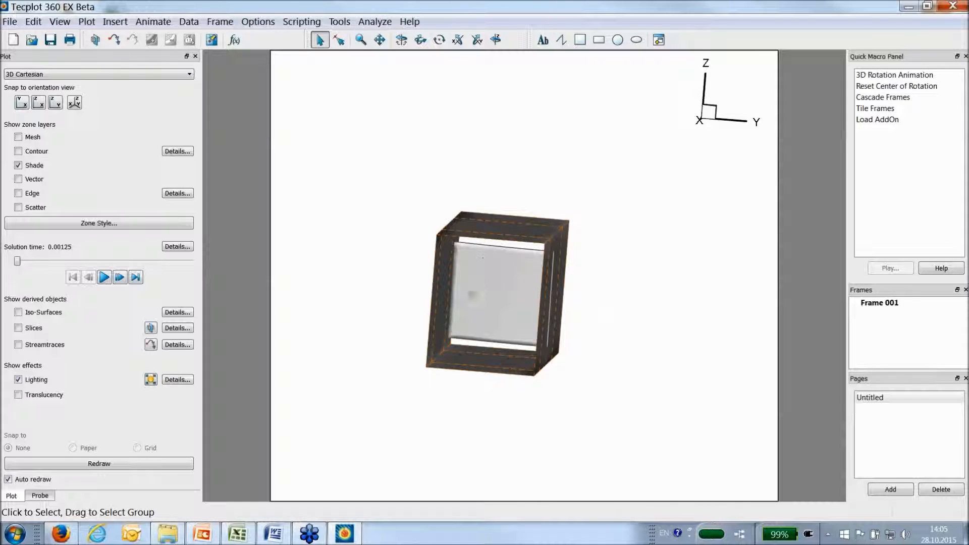
{"action": "right_click_drag", "start_coordinate": [527, 237], "coordinate": [596, 243], "text": "ctrl"}
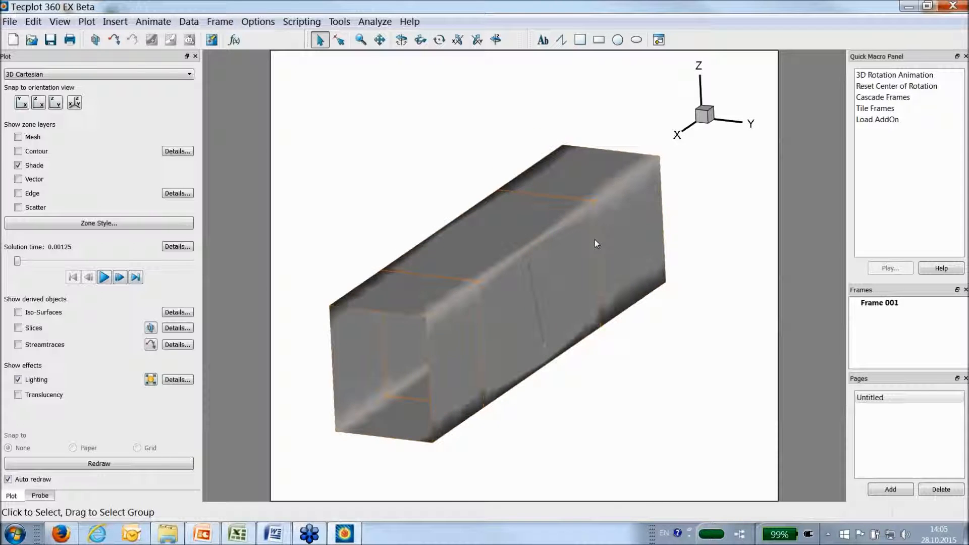
{"action": "right_click_drag", "start_coordinate": [657, 209], "coordinate": [672, 236], "text": "ctrl"}
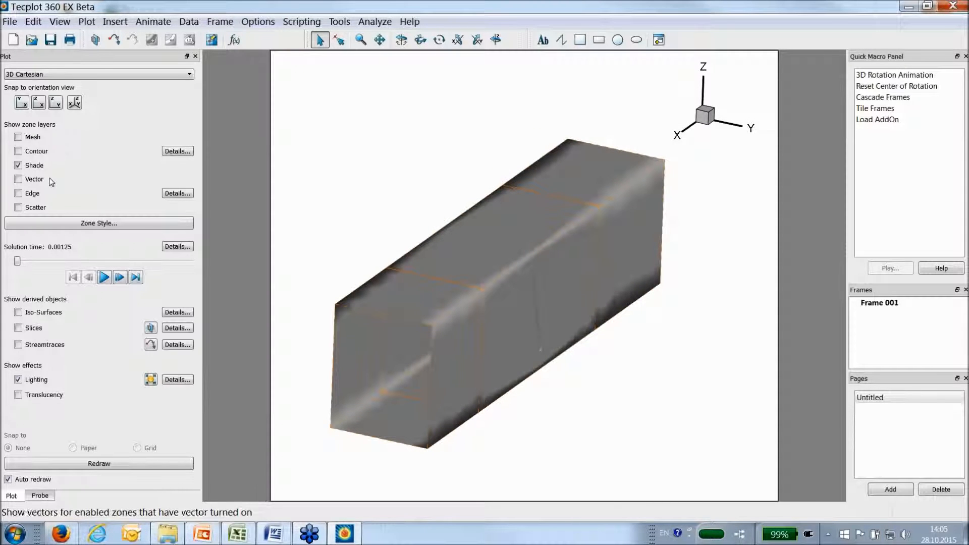
{"action": "left_click", "coordinate": [18, 193]}
Open the zone style settings, enlarge the dialog and widen the Zone Name column to fit the full names.
{"action": "left_click", "coordinate": [104, 223]}
{"action": "left_click_drag", "start_coordinate": [460, 204], "coordinate": [130, 75]}
{"action": "left_click_drag", "start_coordinate": [325, 245], "coordinate": [721, 315]}
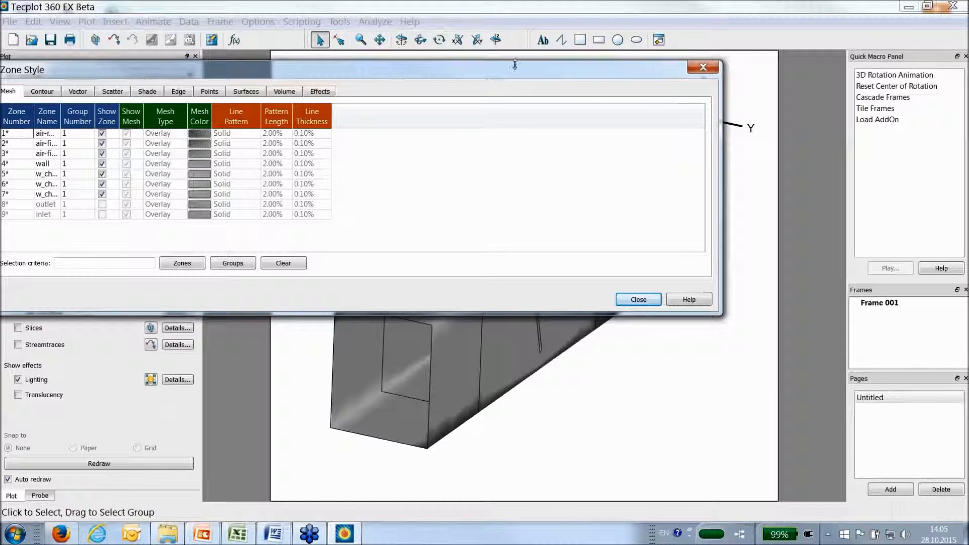
{"action": "left_click_drag", "start_coordinate": [585, 68], "coordinate": [703, 66]}
{"action": "left_click_drag", "start_coordinate": [177, 112], "coordinate": [362, 112]}
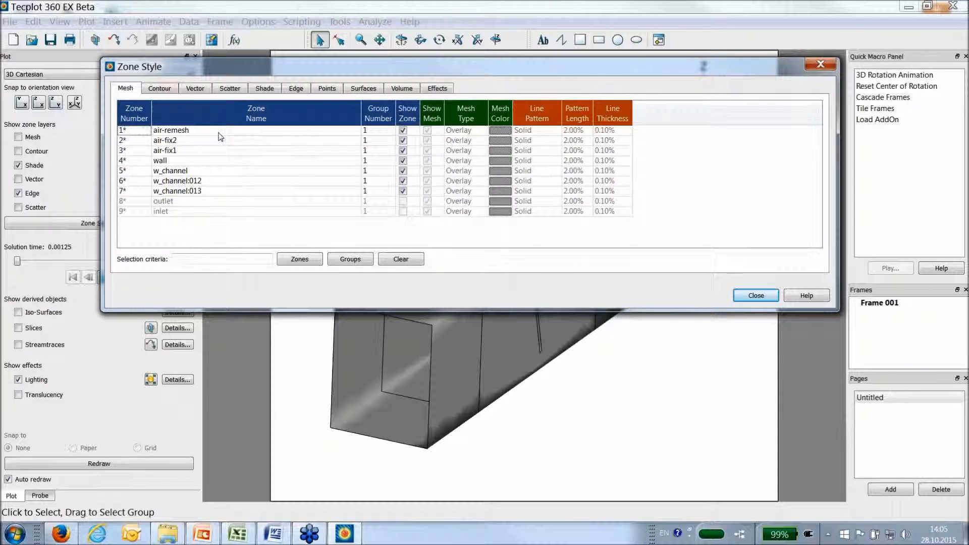
{"action": "left_click_drag", "start_coordinate": [308, 66], "coordinate": [315, 336]}
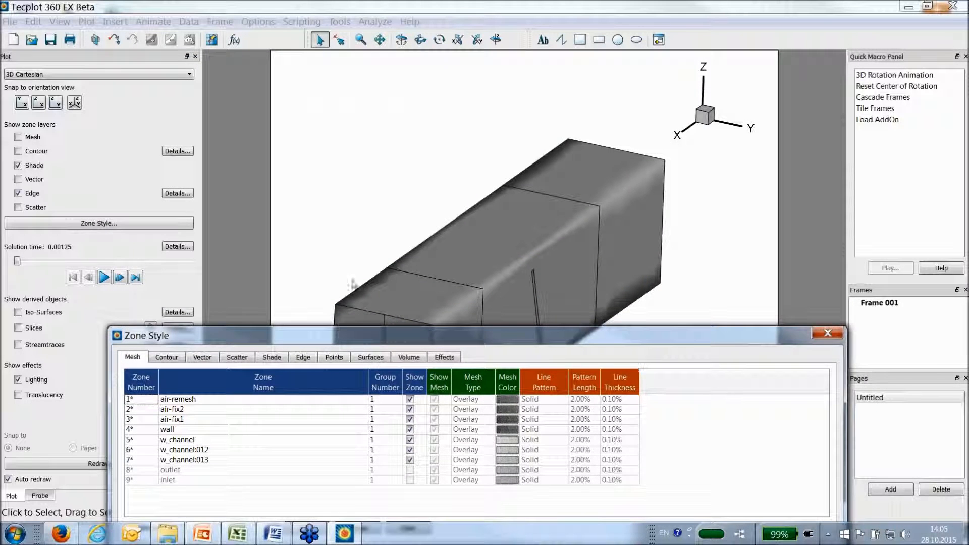
{"action": "left_click_drag", "start_coordinate": [468, 333], "coordinate": [440, 225]}
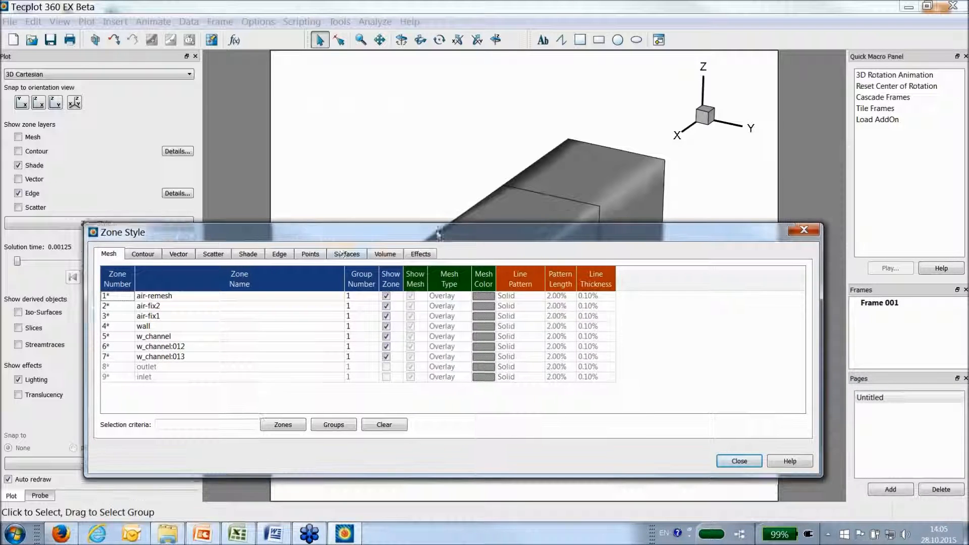
Review the contour, vector, scatter, shade and edge style settings of the zones.
{"action": "left_click", "coordinate": [153, 255]}
{"action": "left_click", "coordinate": [177, 254]}
{"action": "left_click", "coordinate": [212, 254]}
{"action": "left_click", "coordinate": [247, 254]}
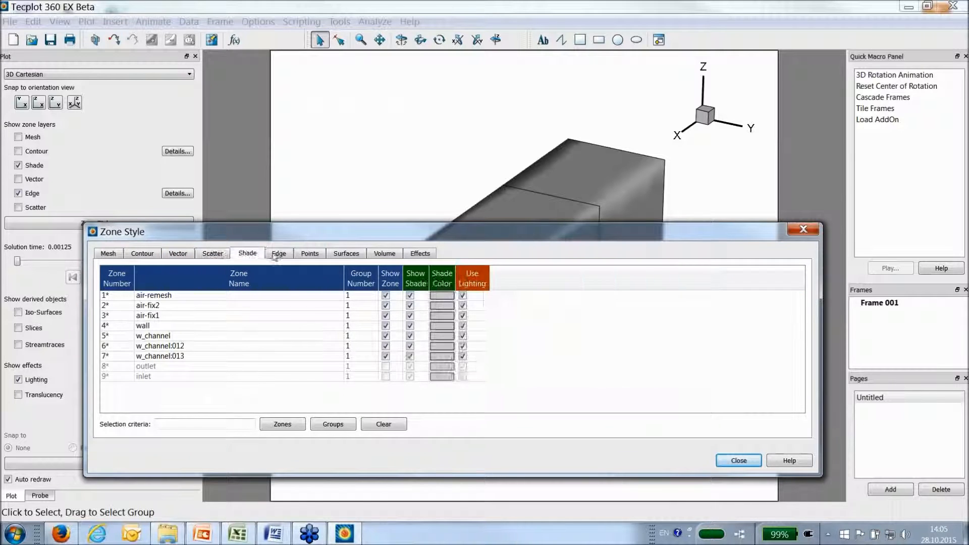
{"action": "left_click", "coordinate": [283, 255]}
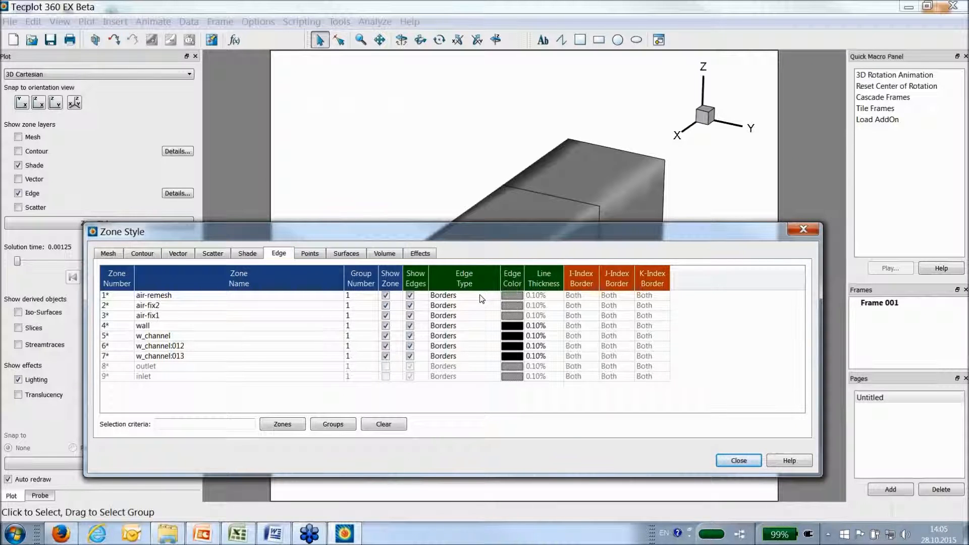
Set the edge type of all nine zones to Creases and close the zone style settings.
{"action": "left_click_drag", "start_coordinate": [482, 298], "coordinate": [476, 373]}
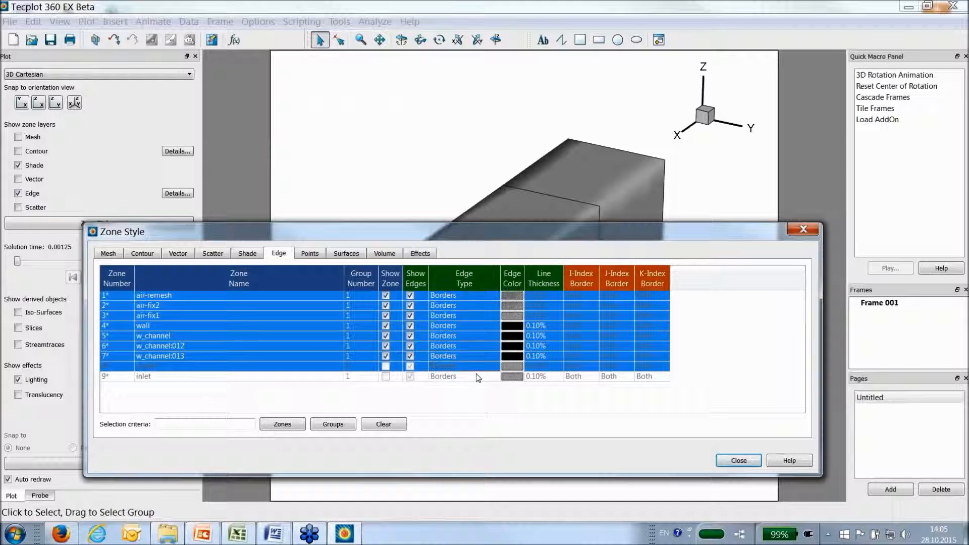
{"action": "left_click", "coordinate": [464, 324]}
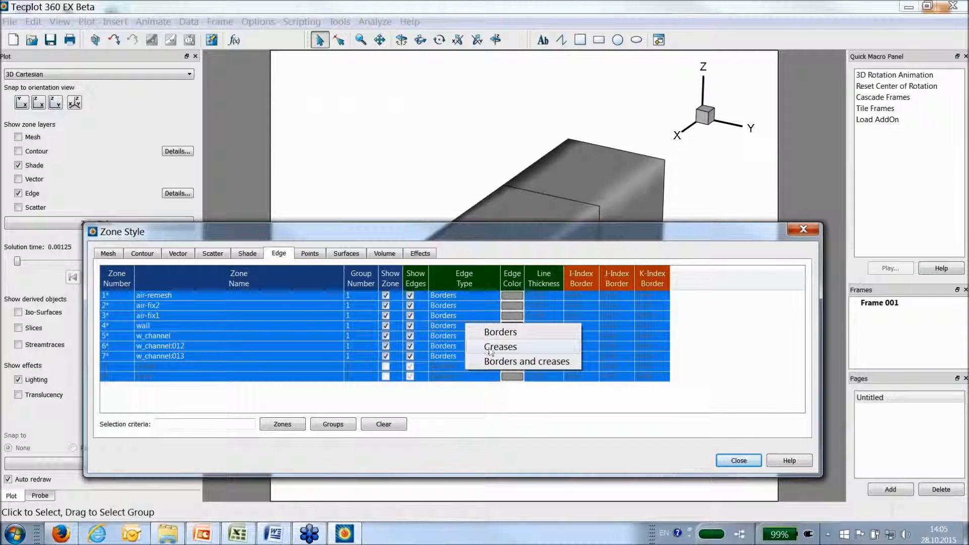
{"action": "left_click", "coordinate": [489, 348]}
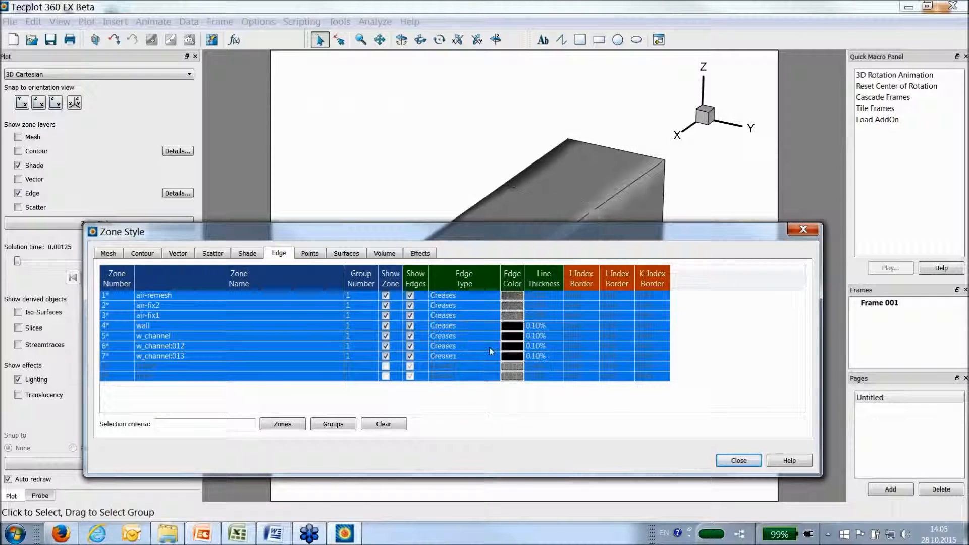
{"action": "left_click", "coordinate": [792, 232]}
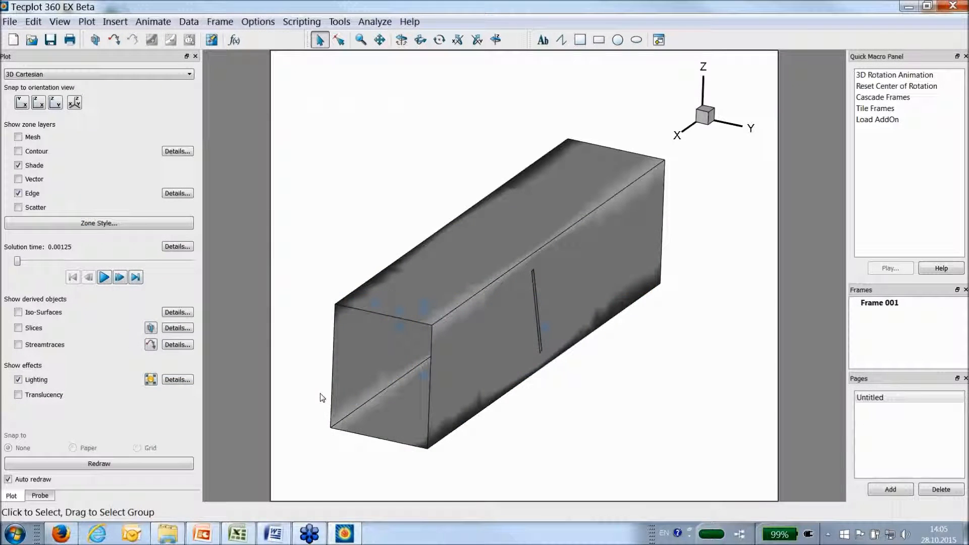
Turn off shading for the front channel zone w_channel:012 so only its edges are drawn.
{"action": "mouse_move", "coordinate": [455, 292]}
{"action": "middle_mouse_down"}
{"action": "mouse_move", "coordinate": [483, 261]}
{"action": "mouse_move", "coordinate": [470, 285]}
{"action": "middle_mouse_up"}
{"action": "right_click_drag", "start_coordinate": [459, 271], "coordinate": [451, 317]}
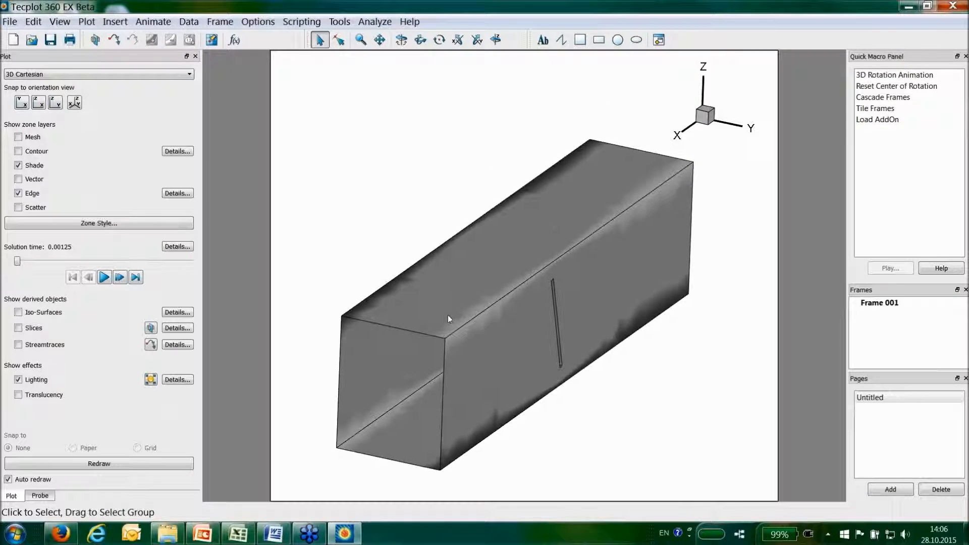
{"action": "left_click", "coordinate": [437, 306]}
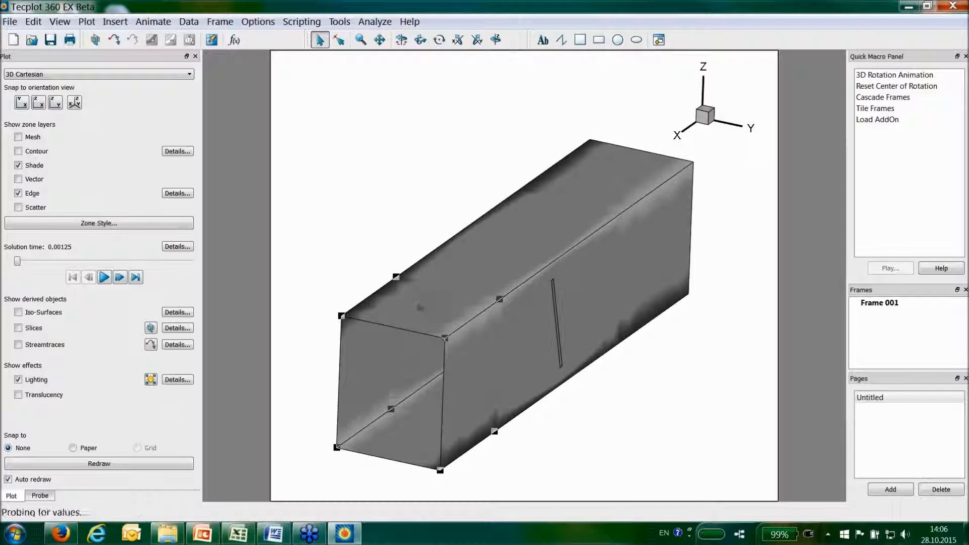
{"action": "right_click", "coordinate": [425, 305]}
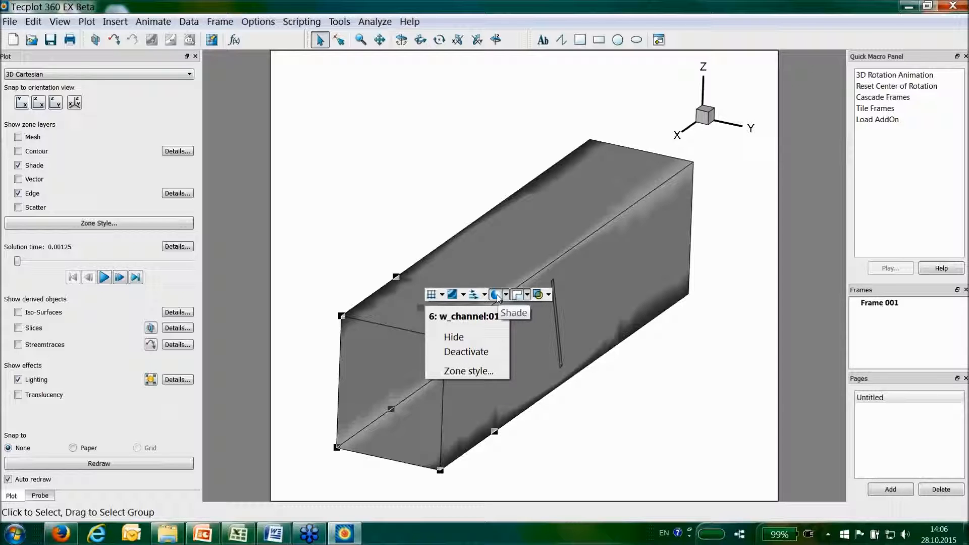
{"action": "left_click", "coordinate": [431, 295]}
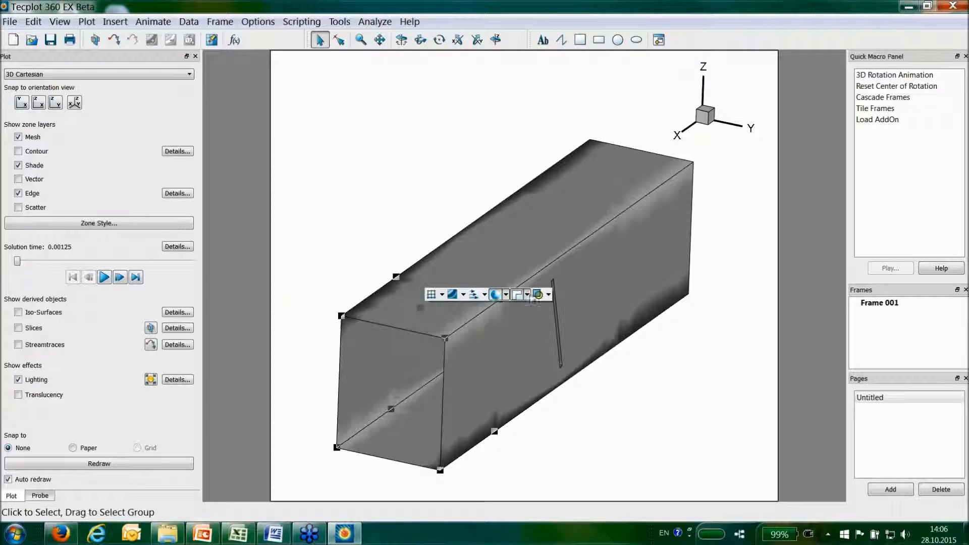
{"action": "left_click", "coordinate": [496, 298]}
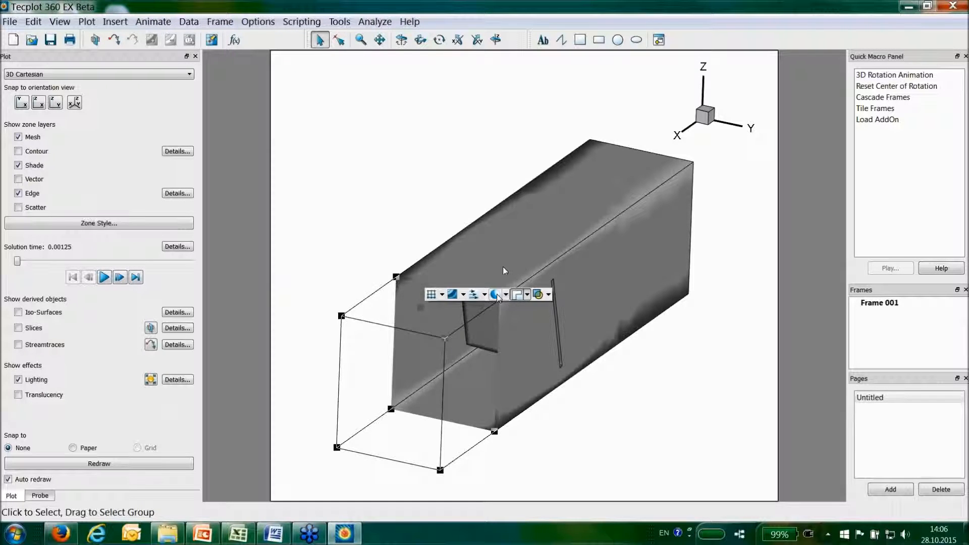
Turn off shading for the other two channel zones, w_channel:013 and w_channel.
{"action": "right_click", "coordinate": [503, 267]}
{"action": "left_click", "coordinate": [531, 296]}
{"action": "left_click", "coordinate": [592, 152]}
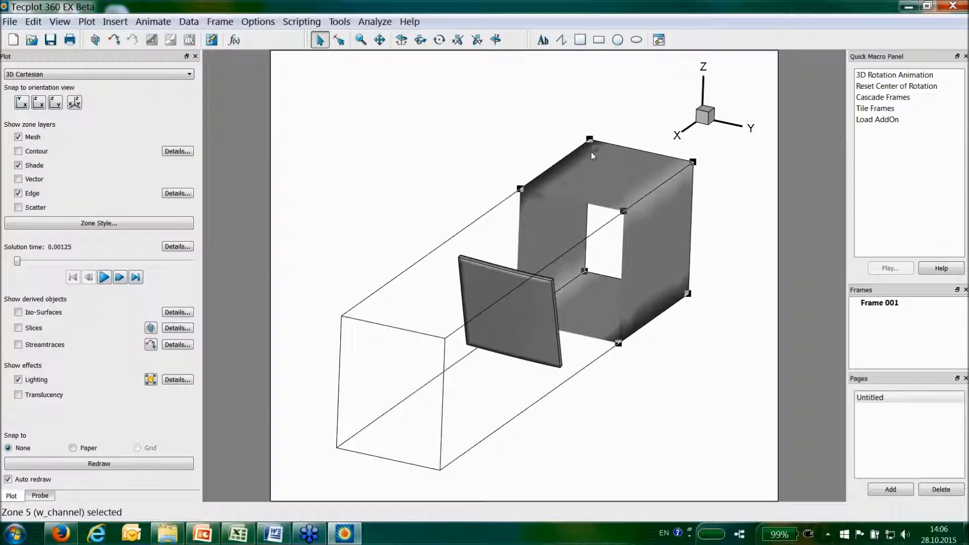
{"action": "right_click", "coordinate": [591, 153]}
{"action": "left_click", "coordinate": [619, 182]}
{"action": "left_click", "coordinate": [392, 211]}
Show pressure contours on the flap's wall zone inside the channel.
{"action": "mouse_move", "coordinate": [396, 392]}
{"action": "middle_mouse_down"}
{"action": "mouse_move", "coordinate": [420, 390]}
{"action": "mouse_move", "coordinate": [398, 392]}
{"action": "middle_mouse_up"}
{"action": "left_click", "coordinate": [478, 288]}
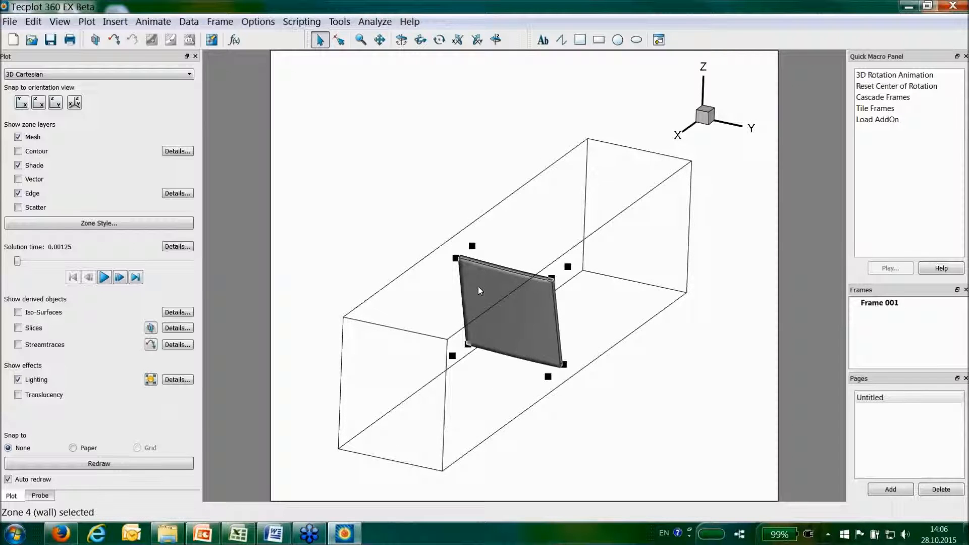
{"action": "right_click", "coordinate": [478, 290]}
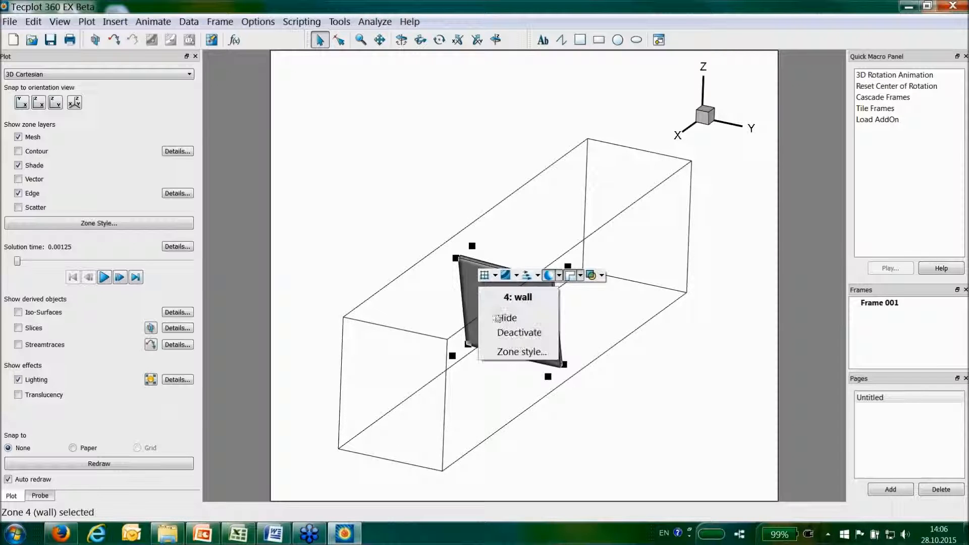
{"action": "left_click", "coordinate": [505, 275]}
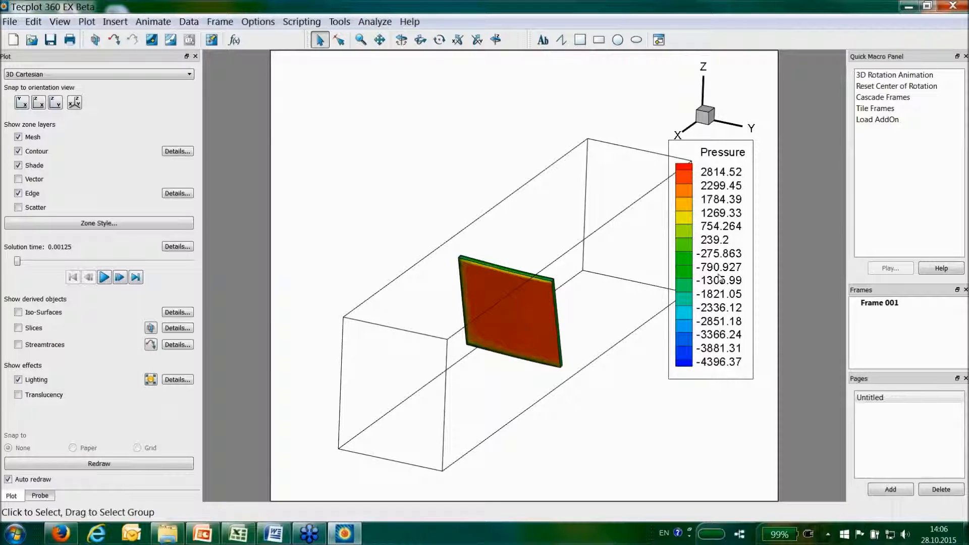
Set the pressure contour legend to horizontal alignment and let it resize automatically.
{"action": "left_click_drag", "start_coordinate": [720, 279], "coordinate": [722, 374]}
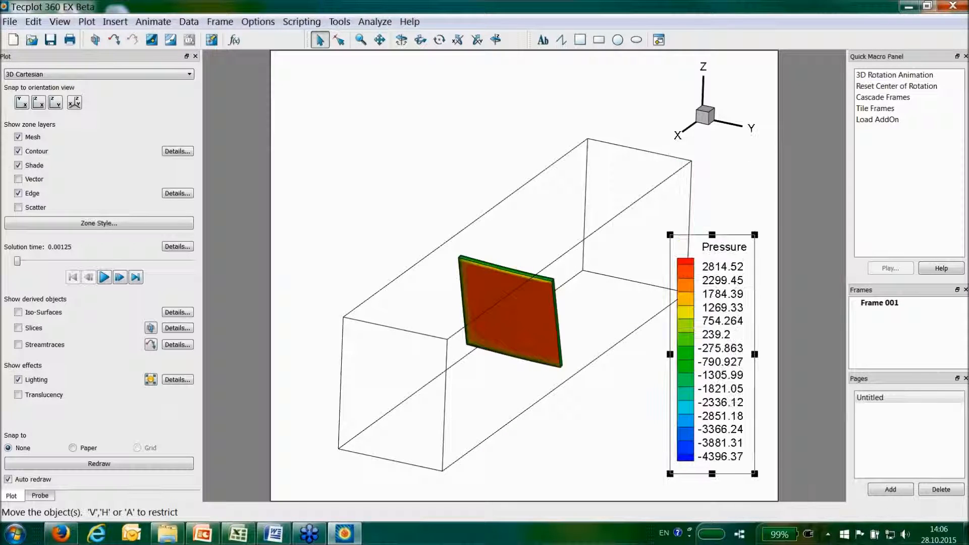
{"action": "double_click", "coordinate": [722, 374]}
{"action": "left_click", "coordinate": [439, 169]}
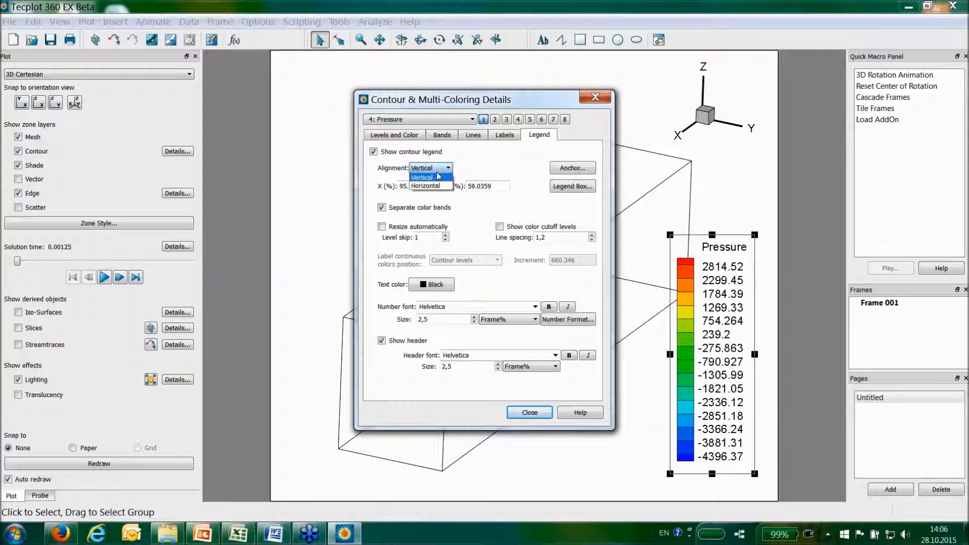
{"action": "left_click", "coordinate": [426, 187]}
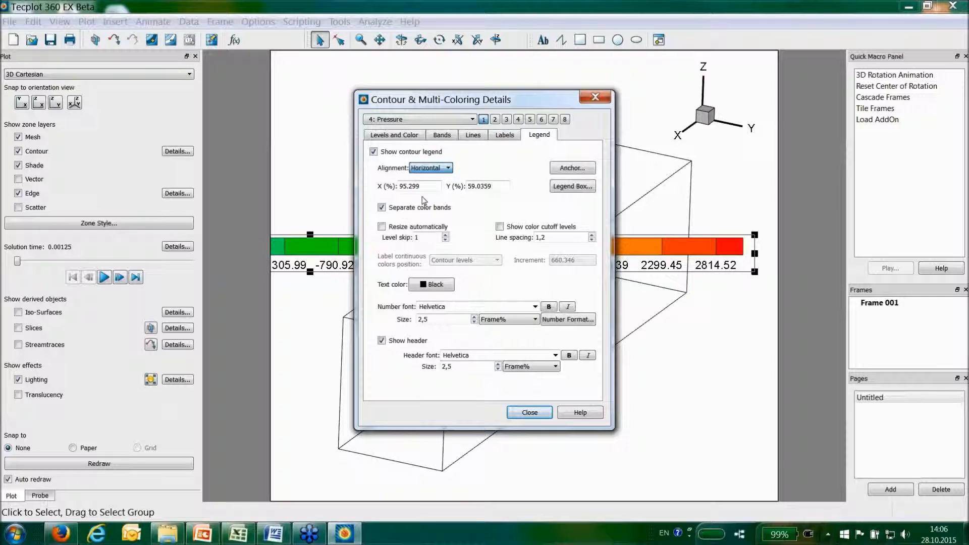
{"action": "left_click", "coordinate": [382, 227]}
{"action": "left_click", "coordinate": [528, 412]}
Move the pressure legend to the frame's lower right corner and the orientation axes to its upper left corner.
{"action": "left_click_drag", "start_coordinate": [652, 255], "coordinate": [660, 454]}
{"action": "left_click_drag", "start_coordinate": [703, 114], "coordinate": [348, 118]}
{"action": "right_click_drag", "start_coordinate": [574, 264], "coordinate": [604, 229]}
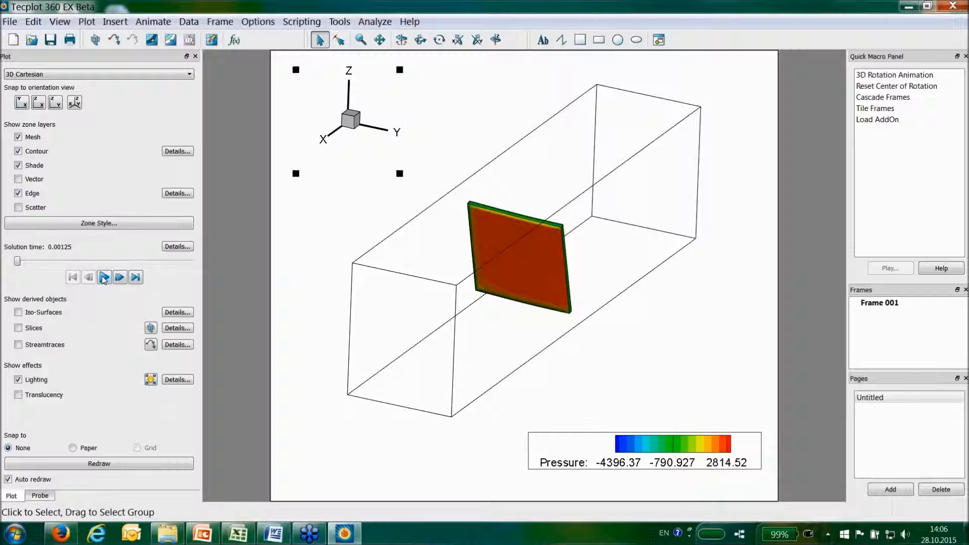
Play the solution-time animation of the flap and return to solution time 0.00125.
{"action": "left_click", "coordinate": [104, 277]}
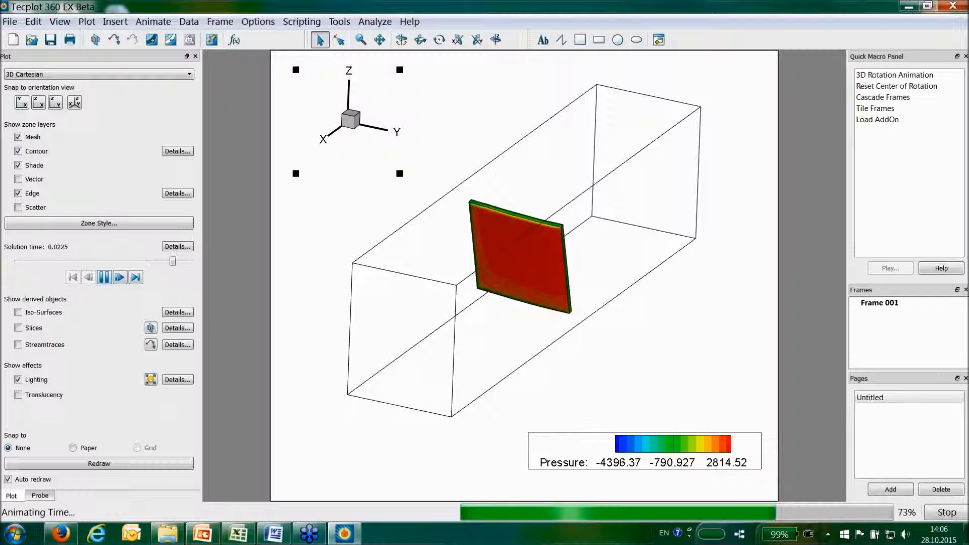
{"action": "left_click", "coordinate": [89, 277]}
{"action": "left_click", "coordinate": [88, 277]}
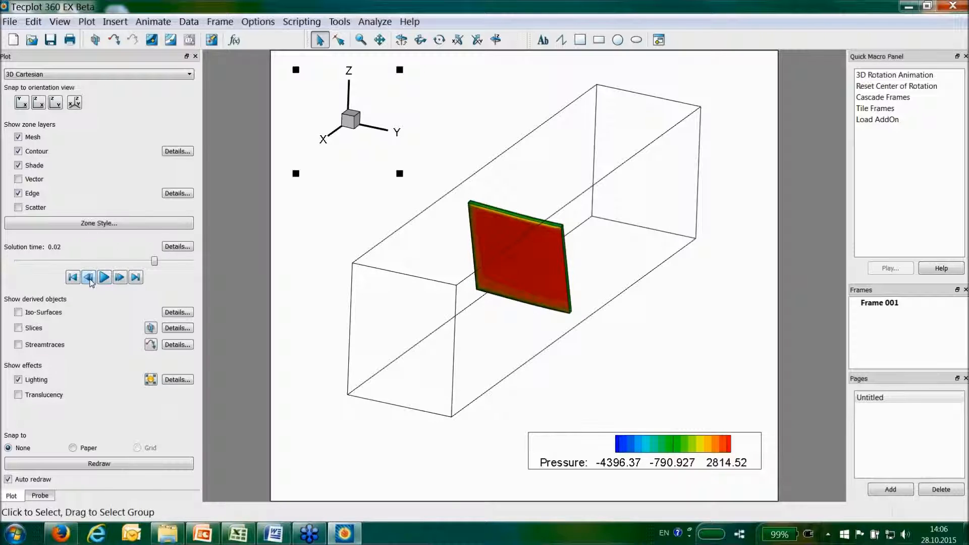
{"action": "left_click_drag", "start_coordinate": [154, 264], "coordinate": [17, 262]}
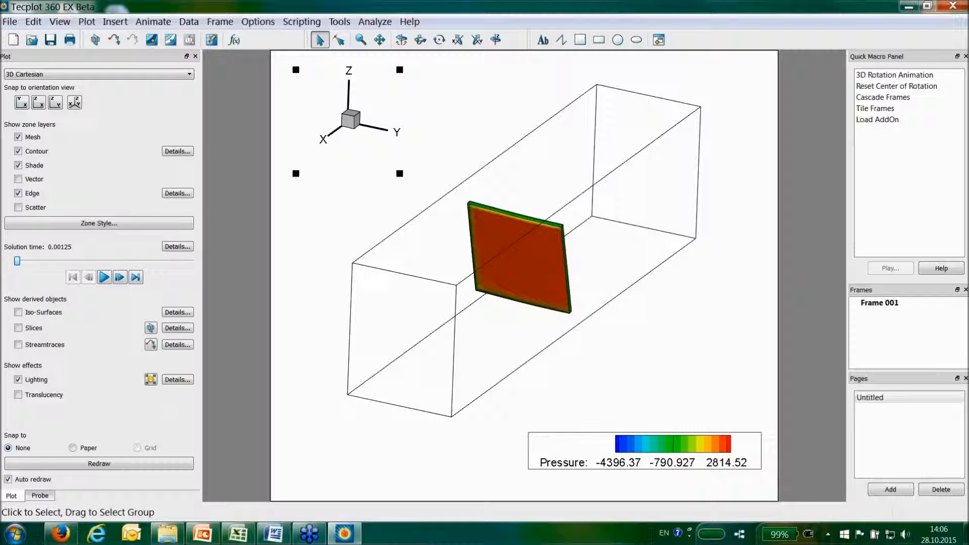
Show a pressure iso-surface at one specified value of -1346.29130127 behind the flap.
{"action": "left_click", "coordinate": [18, 312]}
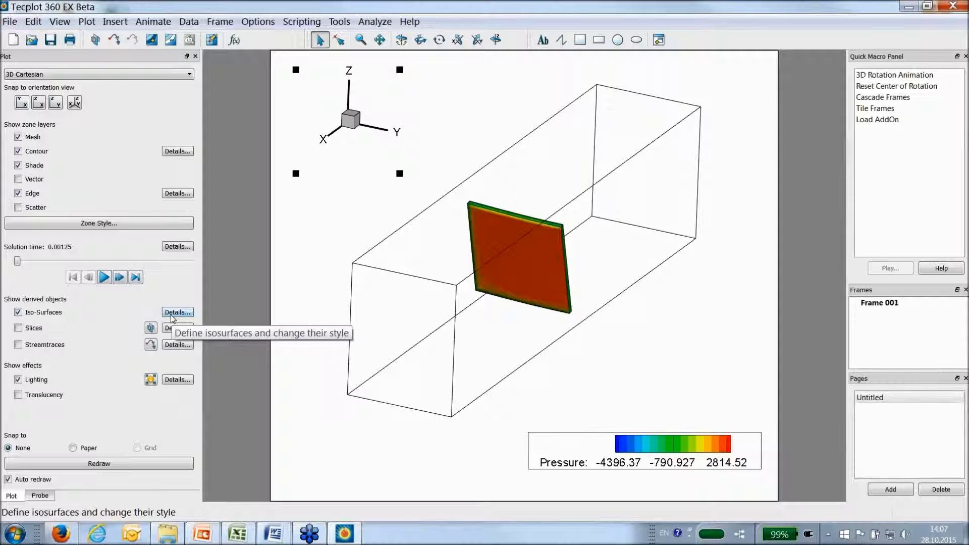
{"action": "left_click", "coordinate": [173, 315]}
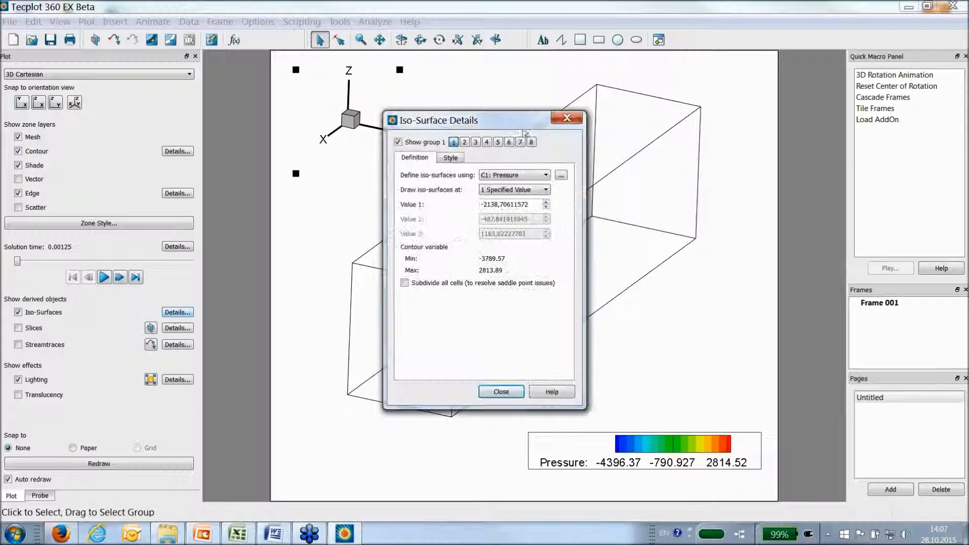
{"action": "left_click_drag", "start_coordinate": [525, 125], "coordinate": [316, 106]}
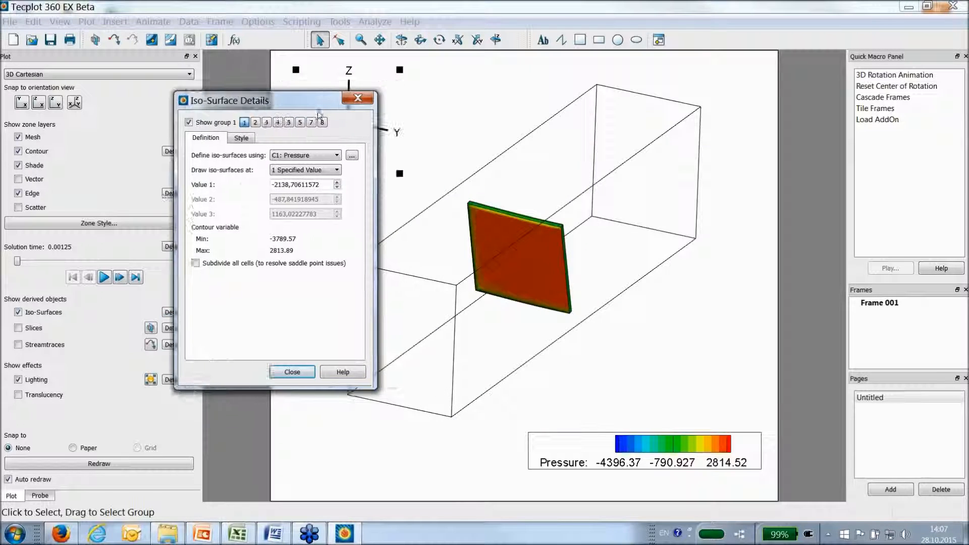
{"action": "left_click", "coordinate": [337, 182]}
{"action": "left_click", "coordinate": [338, 183]}
{"action": "left_click", "coordinate": [337, 183]}
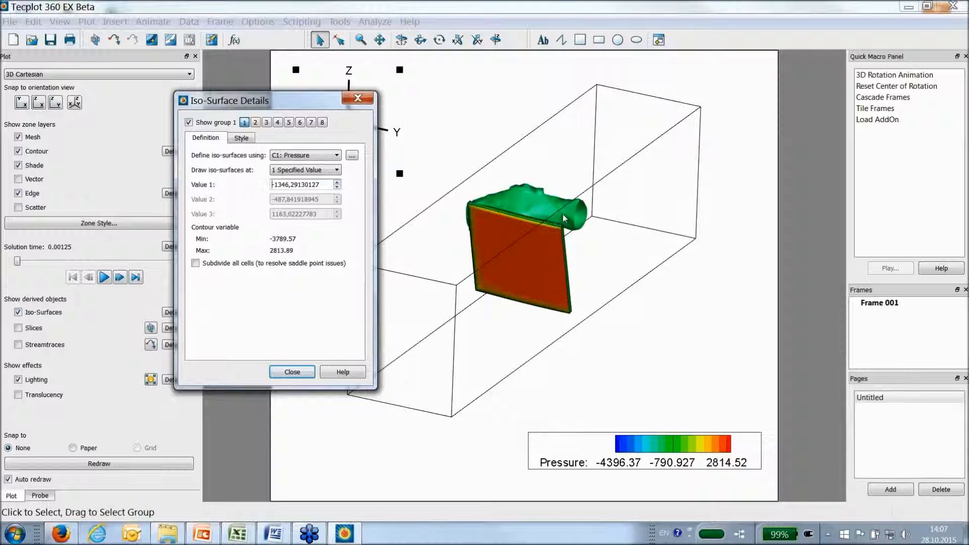
{"action": "left_click", "coordinate": [299, 373]}
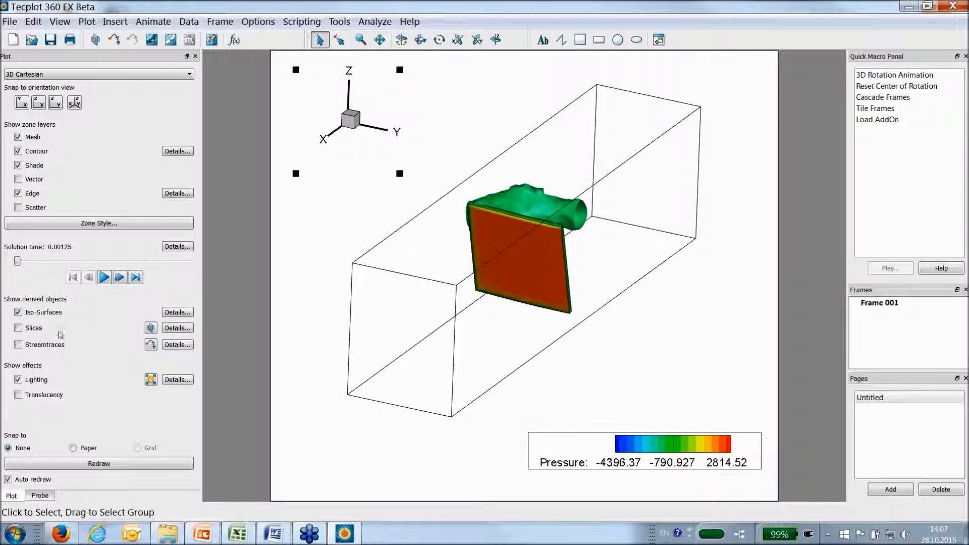
Place a slice in the channel, make it a Y-plane and position it near the side wall at about -0.0256.
{"action": "left_click", "coordinate": [151, 328]}
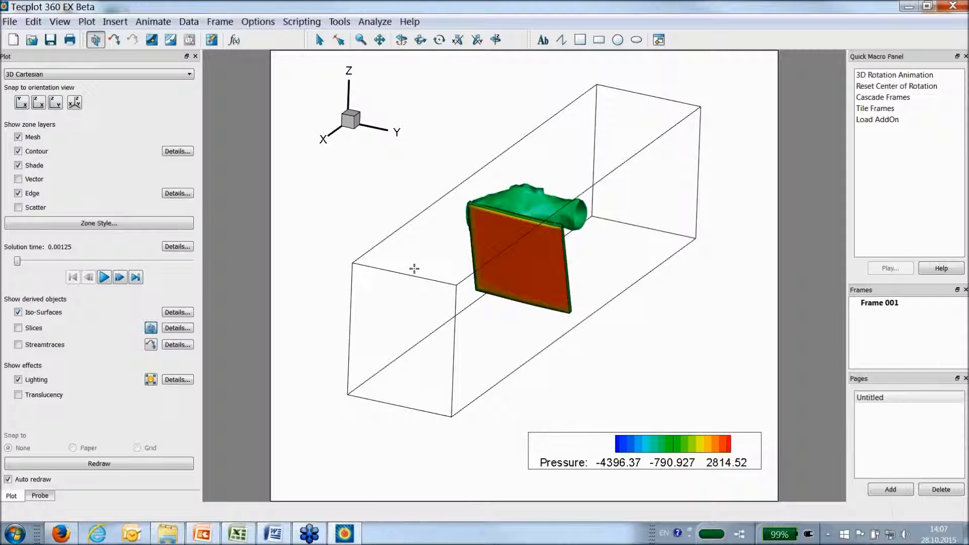
{"action": "left_click", "coordinate": [414, 269]}
{"action": "left_click_drag", "start_coordinate": [422, 262], "coordinate": [426, 259]}
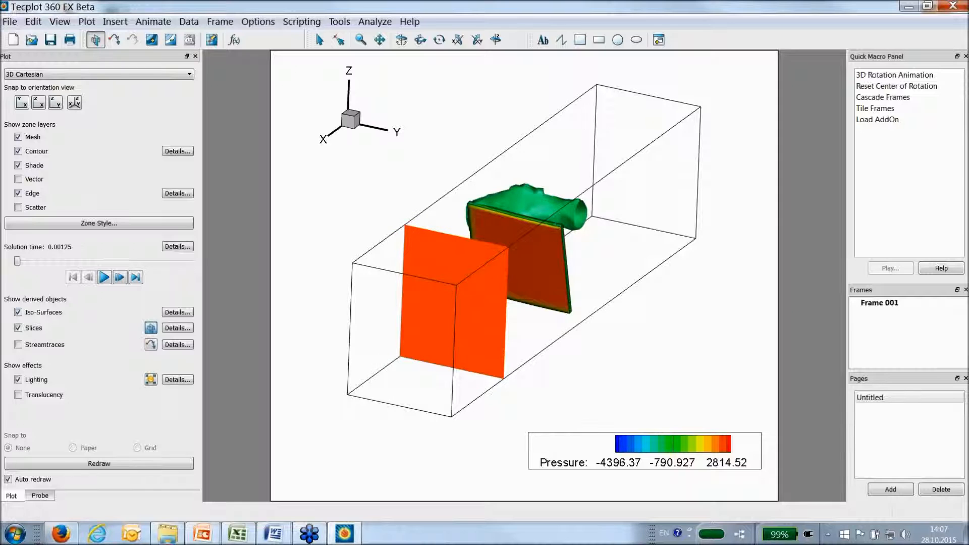
{"action": "key", "text": "z"}
{"action": "key", "text": "y"}
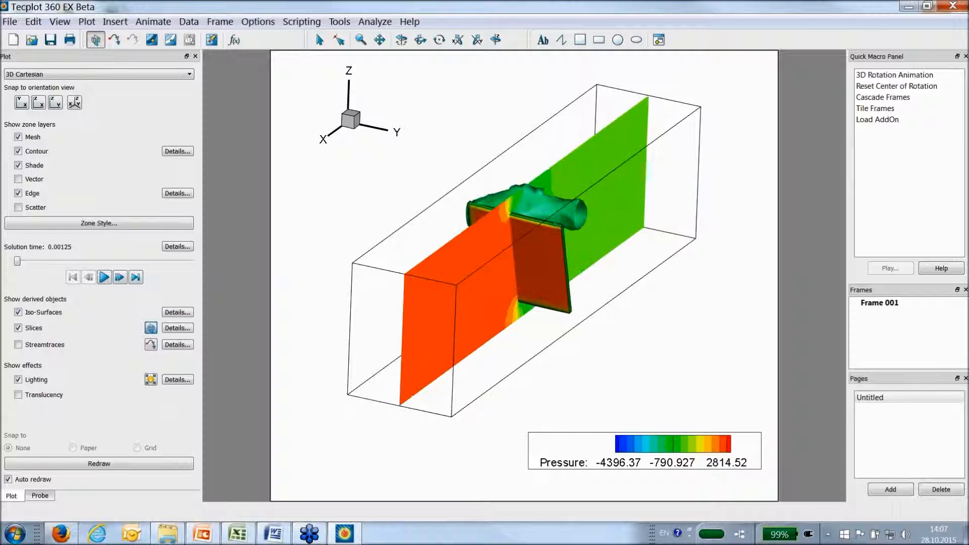
{"action": "left_click", "coordinate": [426, 236]}
{"action": "left_click", "coordinate": [319, 40]}
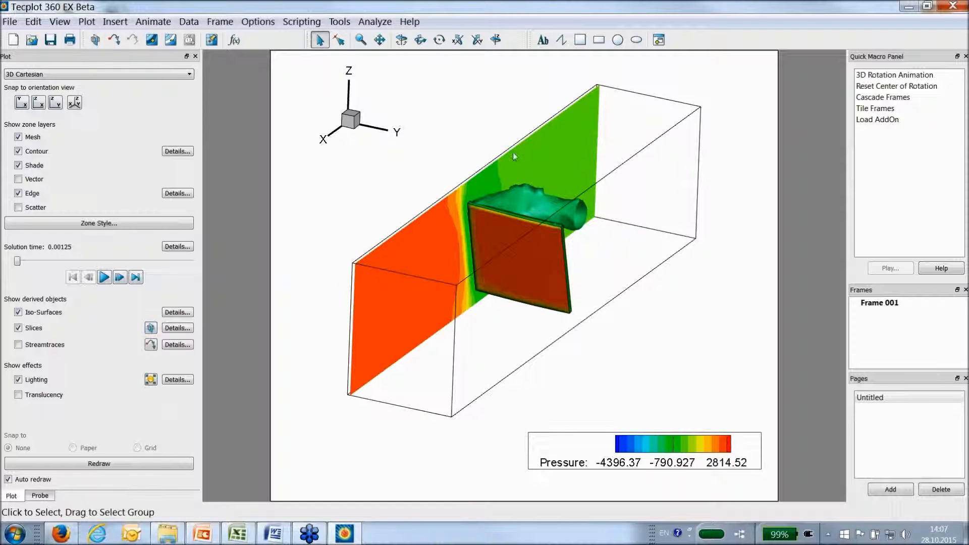
Try showing start and end slices with 4 intermediate slices for the Y-plane slice group, and hide them again.
{"action": "left_click", "coordinate": [177, 328]}
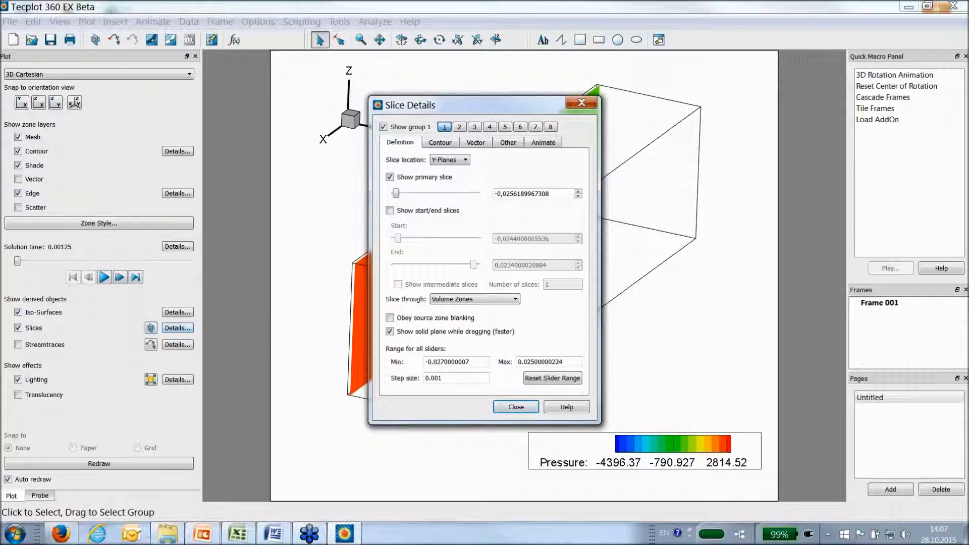
{"action": "left_click_drag", "start_coordinate": [427, 113], "coordinate": [224, 94]}
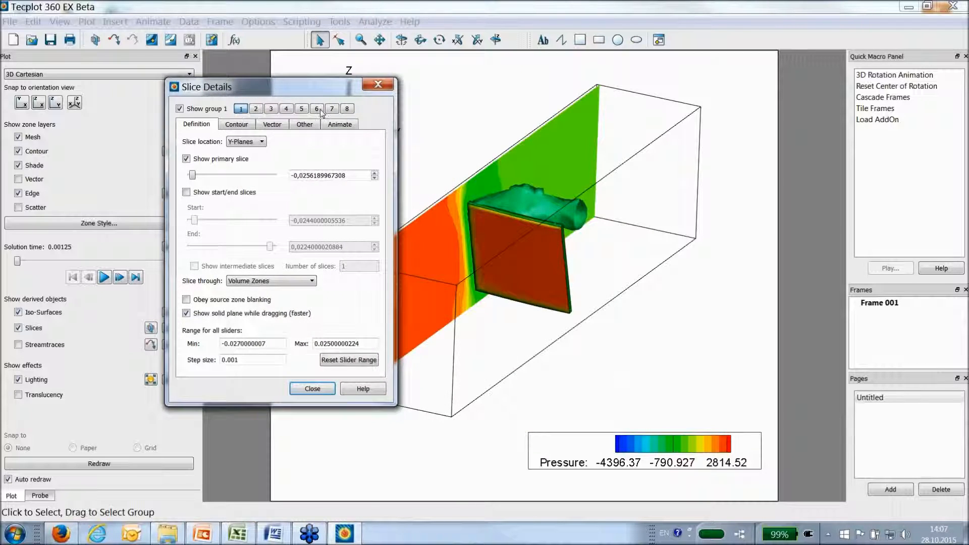
{"action": "left_click", "coordinate": [187, 193]}
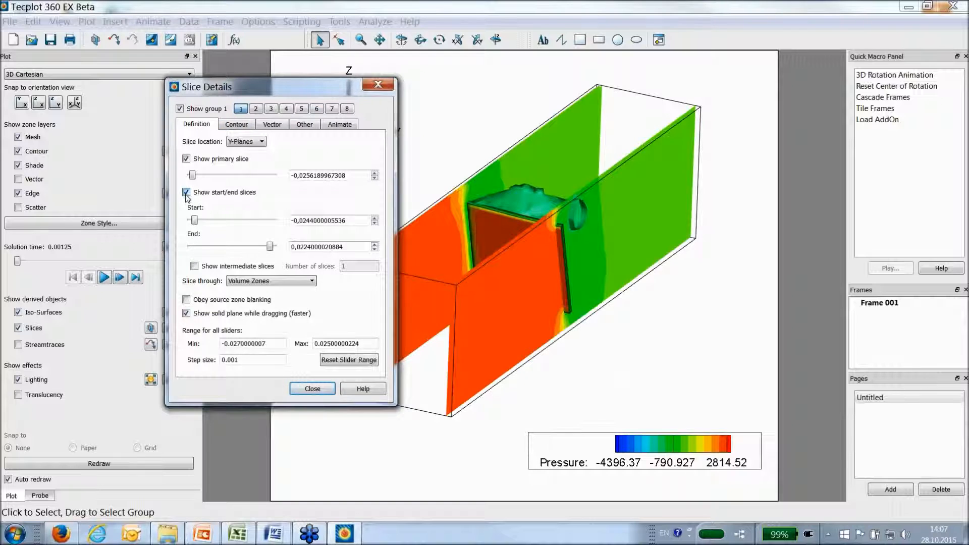
{"action": "left_click", "coordinate": [194, 266]}
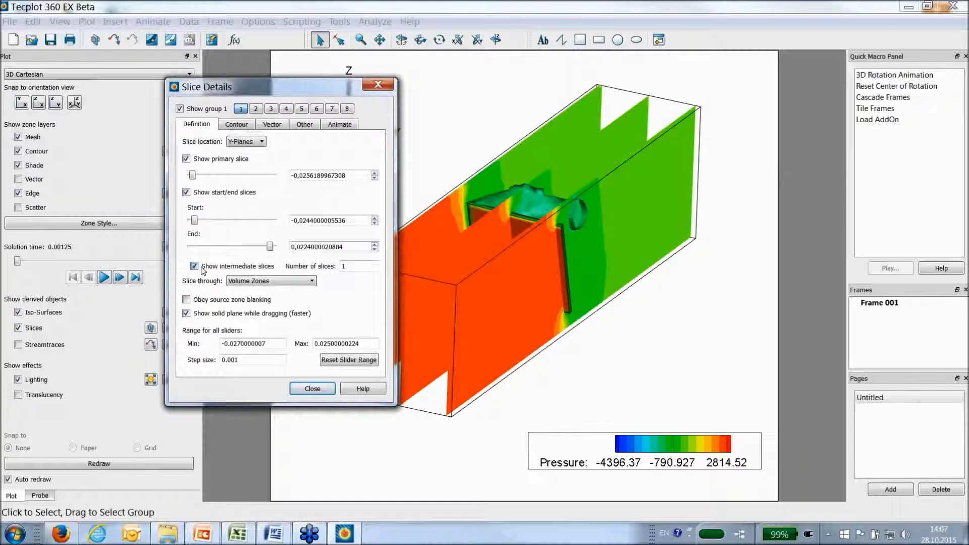
{"action": "double_click", "coordinate": [343, 266]}
{"action": "type", "text": "4"}
{"action": "left_click", "coordinate": [187, 194]}
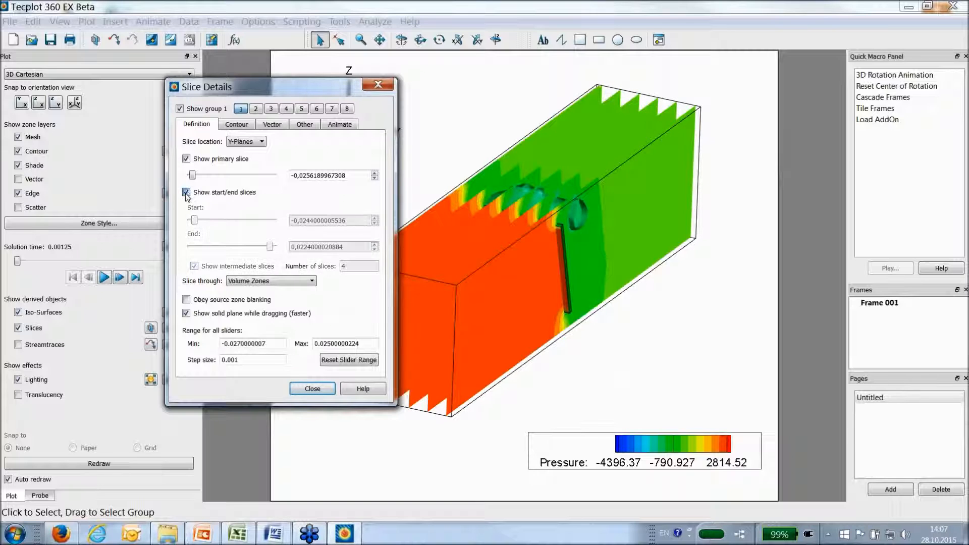
Play the animation of the Y-plane slice across the channel and look through the slice group's vector, contour and other settings.
{"action": "left_click", "coordinate": [331, 126]}
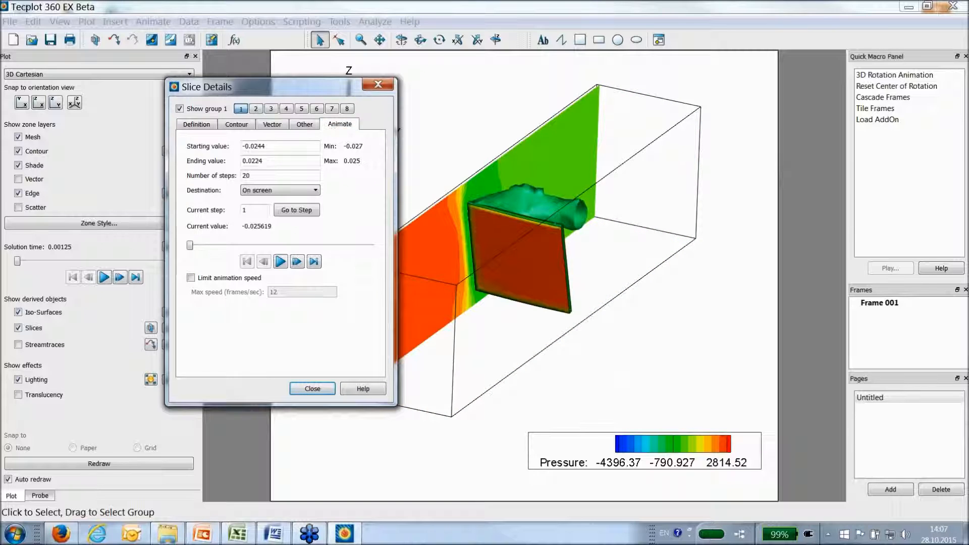
{"action": "left_click", "coordinate": [280, 262]}
{"action": "left_click", "coordinate": [273, 125]}
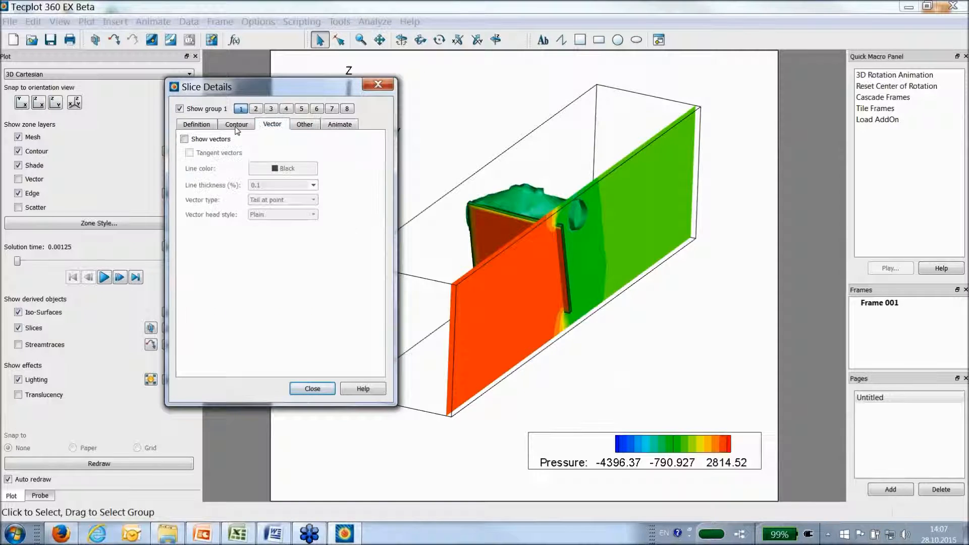
{"action": "left_click", "coordinate": [235, 125]}
{"action": "left_click", "coordinate": [303, 125]}
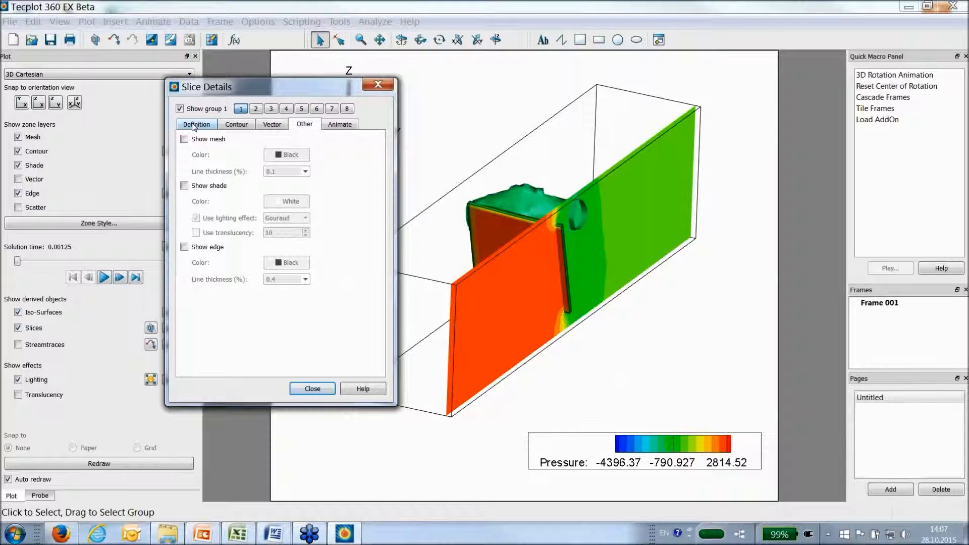
{"action": "left_click", "coordinate": [192, 126]}
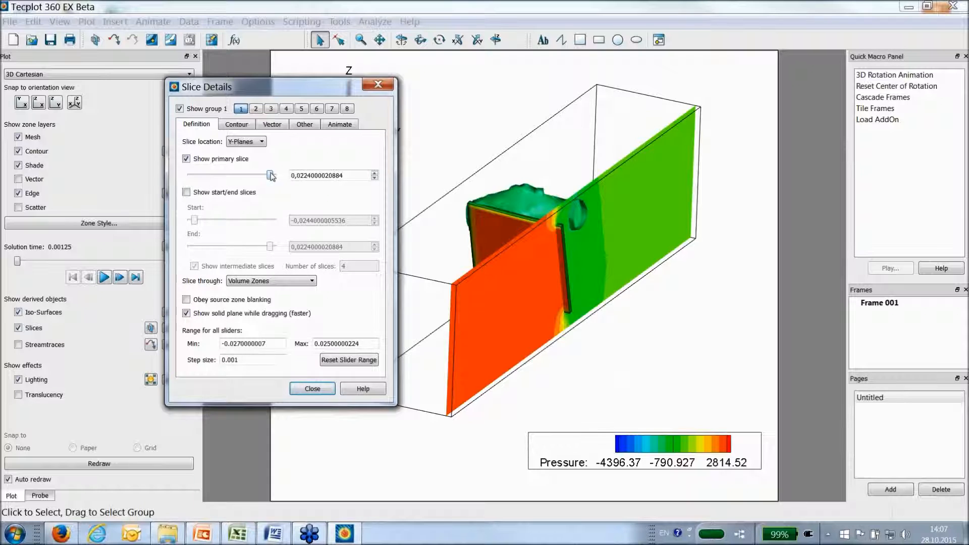
{"action": "left_click", "coordinate": [378, 84]}
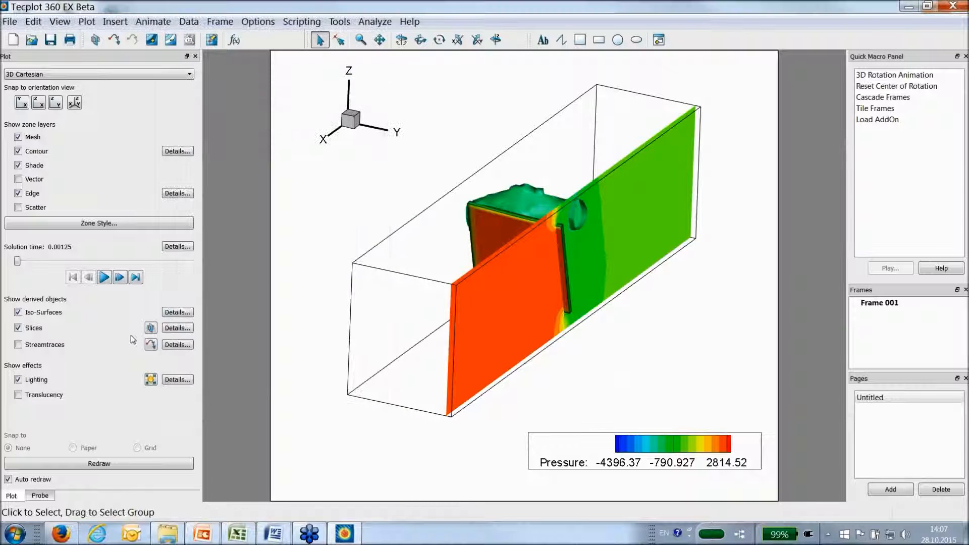
Move the Y-plane slice freehand with the Slice tool to the far side wall, at about Y = -0.0235.
{"action": "left_click", "coordinate": [150, 327]}
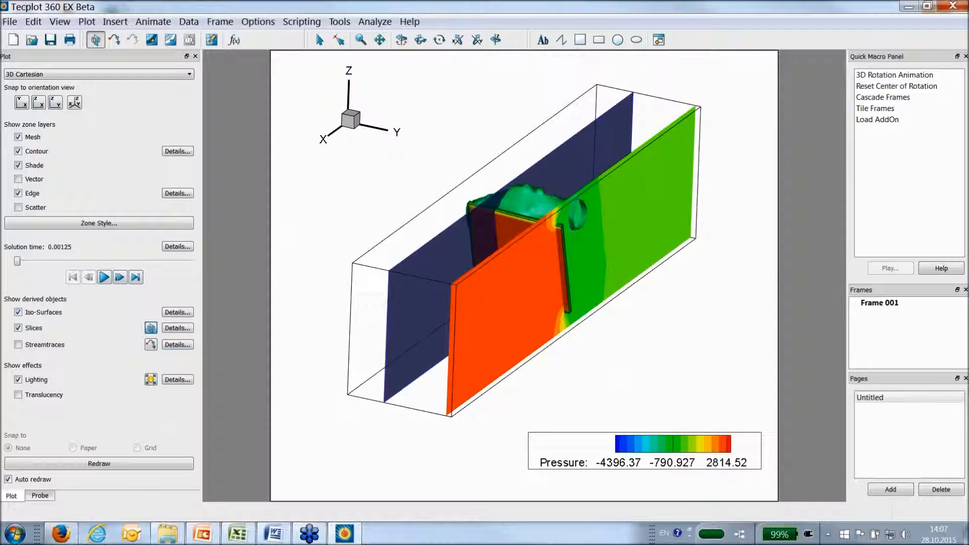
{"action": "left_click_drag", "start_coordinate": [424, 445], "coordinate": [423, 445]}
{"action": "key", "text": "Escape"}
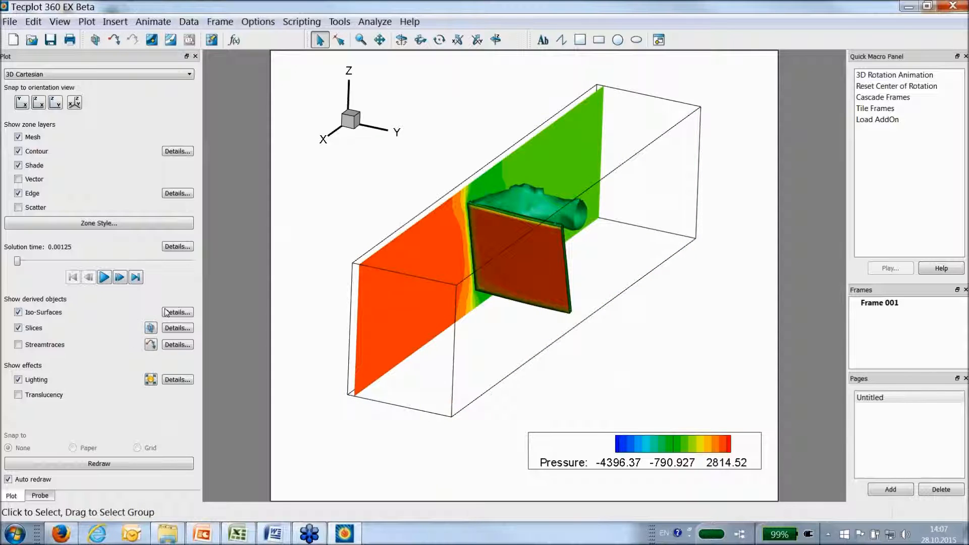
Place streamtraces on the upstream part of the slice and in the vortex behind the flap, plus a rake along the slice's inlet edge.
{"action": "left_click", "coordinate": [150, 345]}
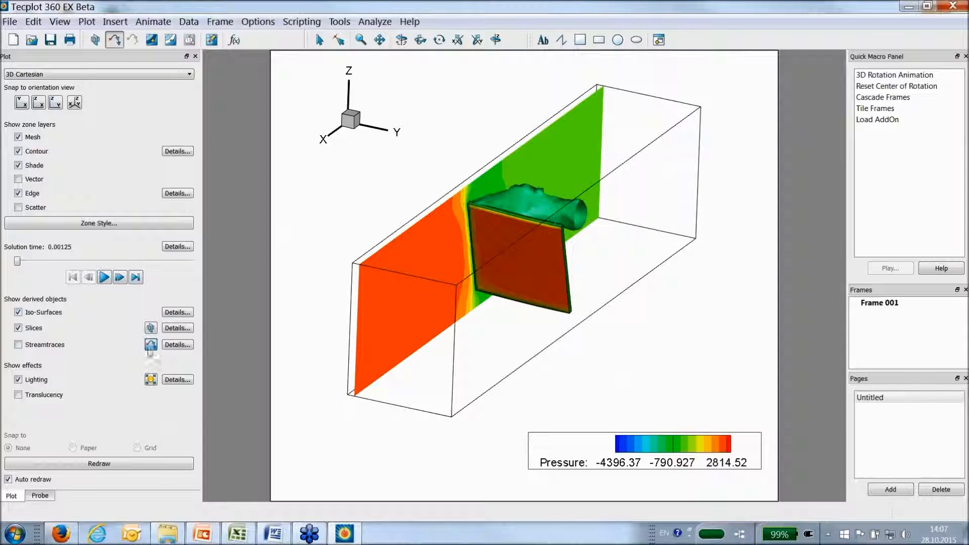
{"action": "left_click", "coordinate": [400, 253]}
{"action": "left_click", "coordinate": [581, 221]}
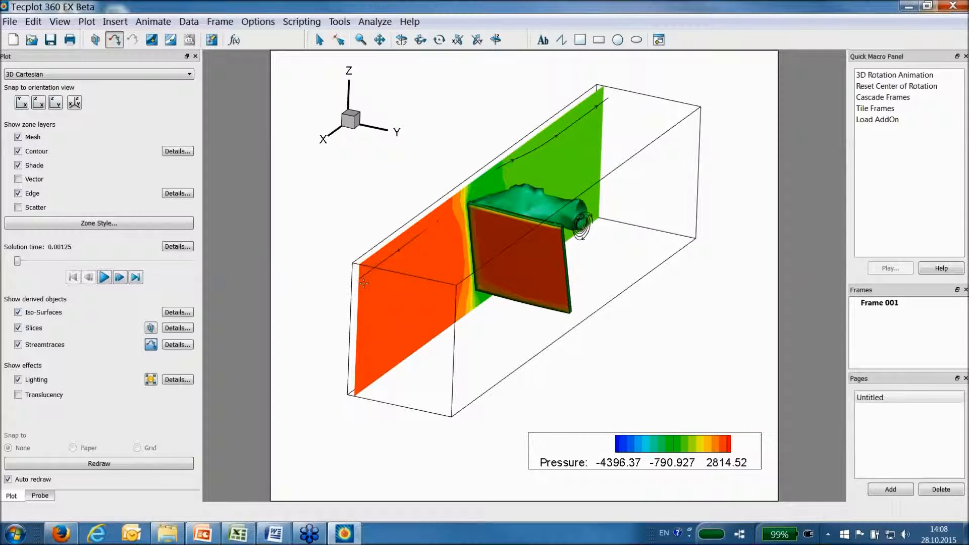
{"action": "left_click_drag", "start_coordinate": [361, 385], "coordinate": [361, 386]}
{"action": "left_click", "coordinate": [320, 40]}
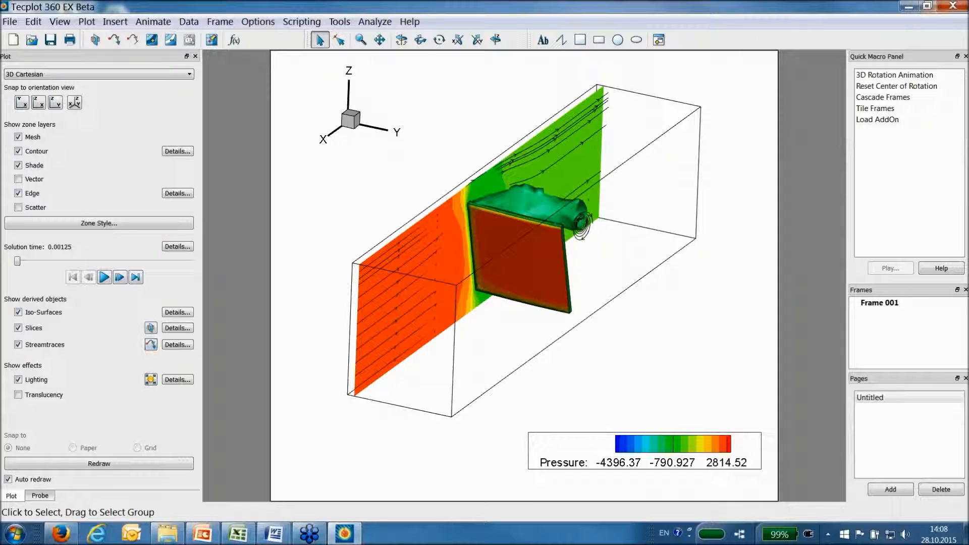
Examine the streamtrace seeding and format options and the line, rod/ribbon and timing settings.
{"action": "left_click", "coordinate": [177, 344]}
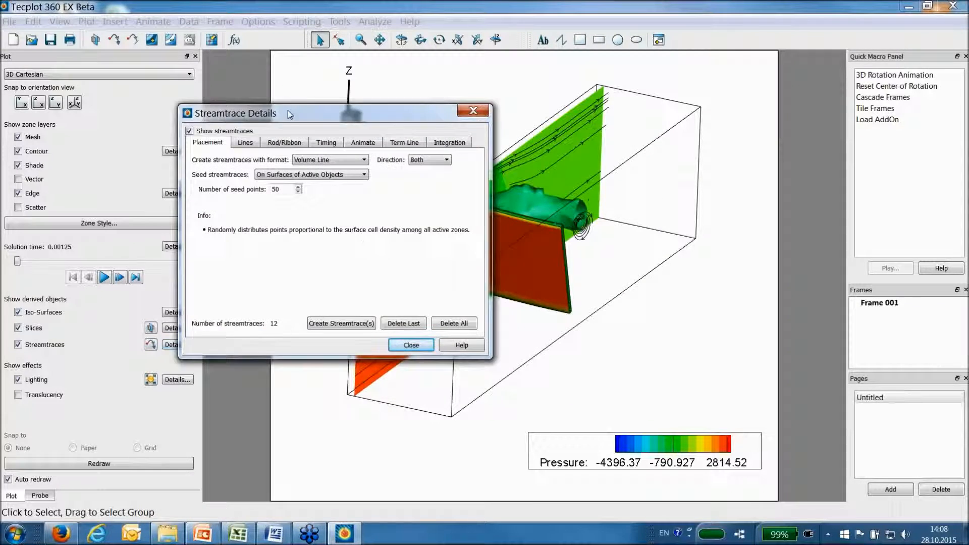
{"action": "left_click_drag", "start_coordinate": [290, 114], "coordinate": [209, 104]}
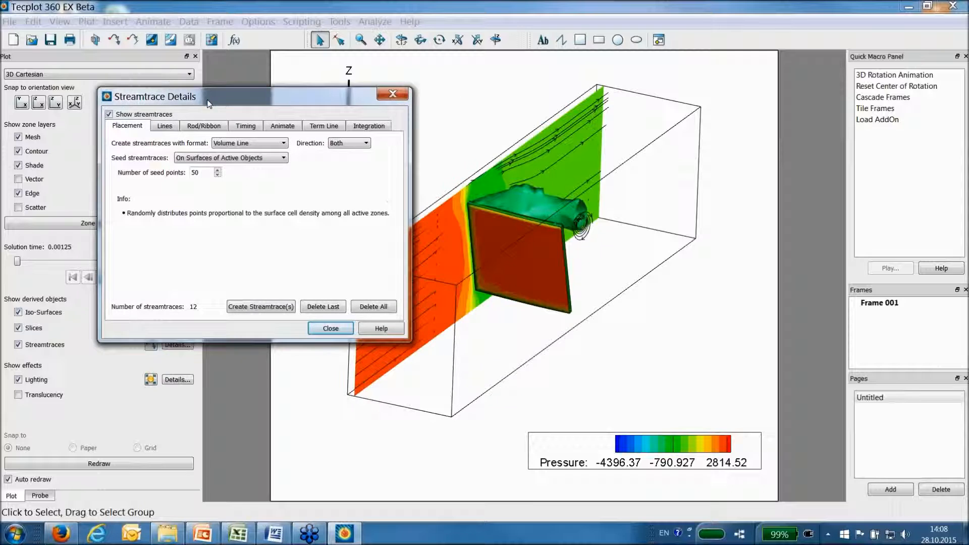
{"action": "left_click", "coordinate": [229, 159]}
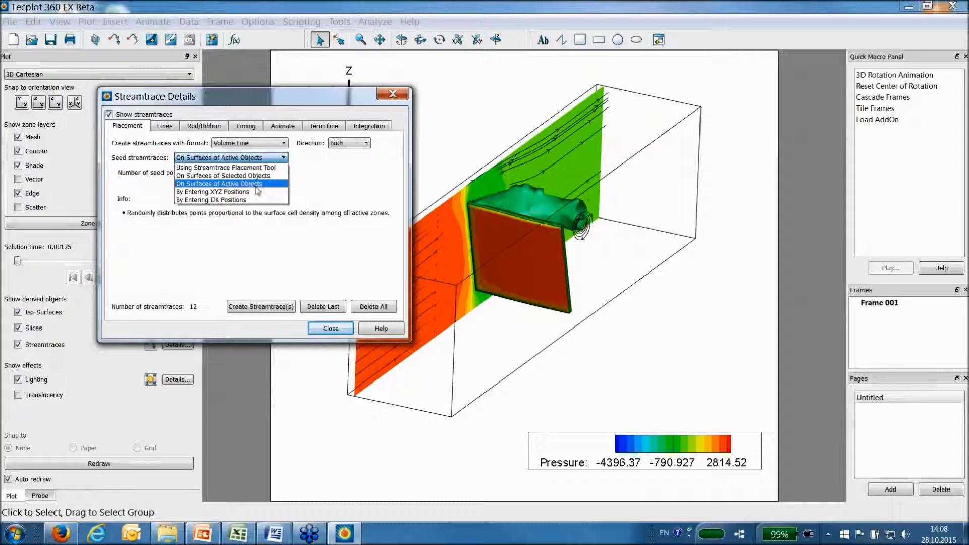
{"action": "left_click", "coordinate": [324, 202]}
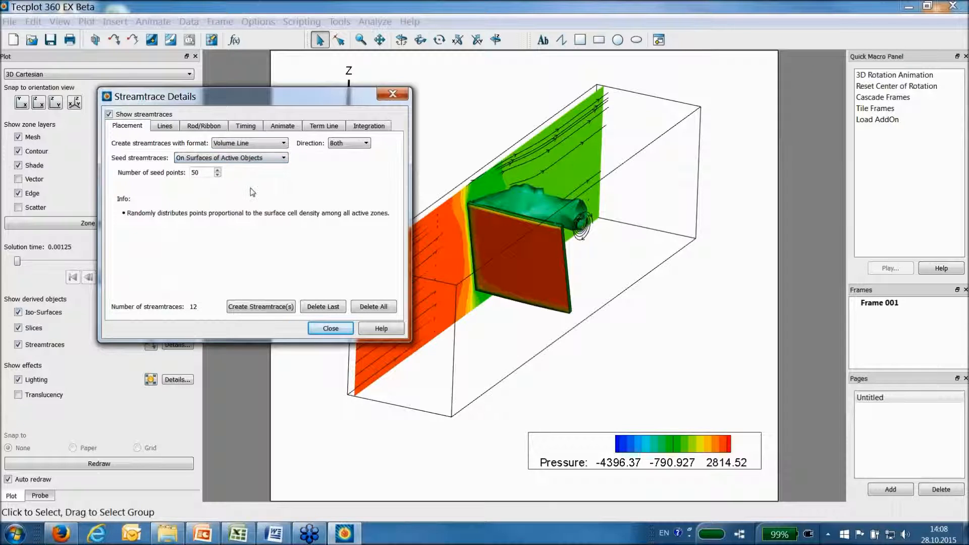
{"action": "left_click", "coordinate": [236, 144]}
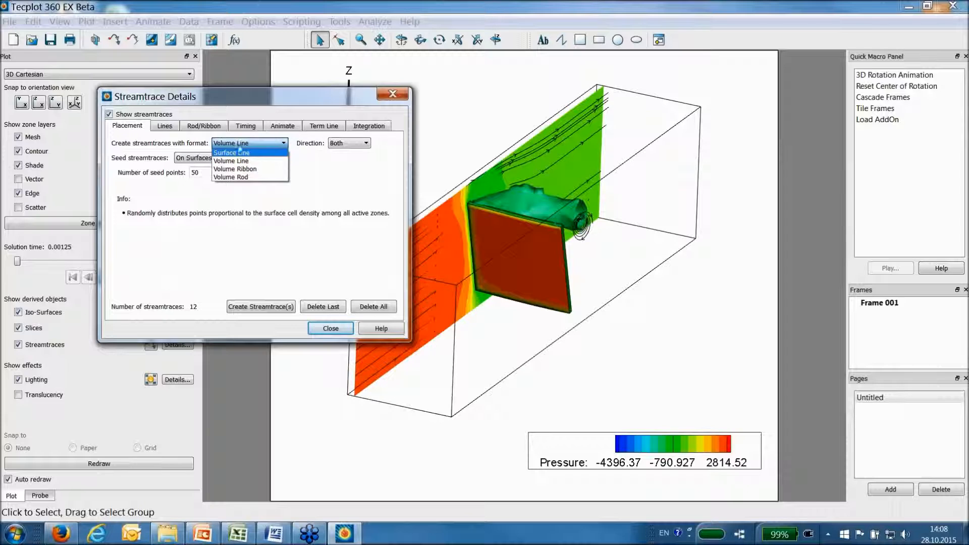
{"action": "left_click", "coordinate": [143, 147]}
{"action": "left_click", "coordinate": [162, 130]}
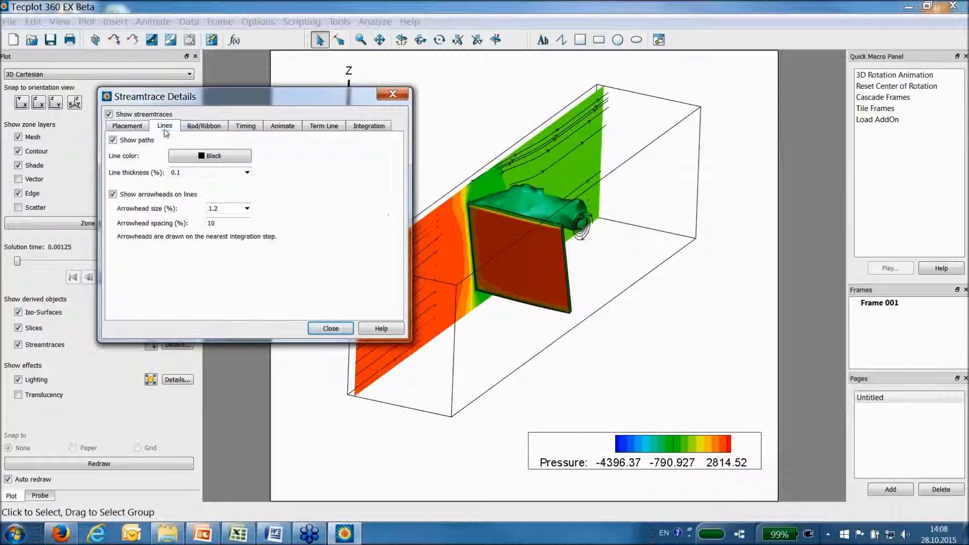
{"action": "left_click", "coordinate": [195, 129]}
{"action": "left_click", "coordinate": [247, 128]}
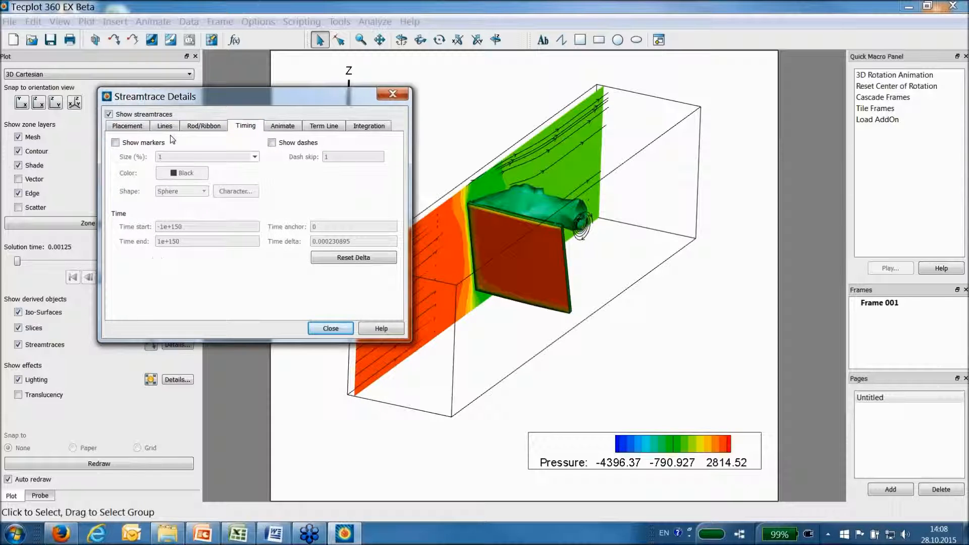
Try sphere markers on the streamtraces with a time delta of 2.30895e-005, hide them again and check the animation and integration settings.
{"action": "left_click", "coordinate": [116, 142]}
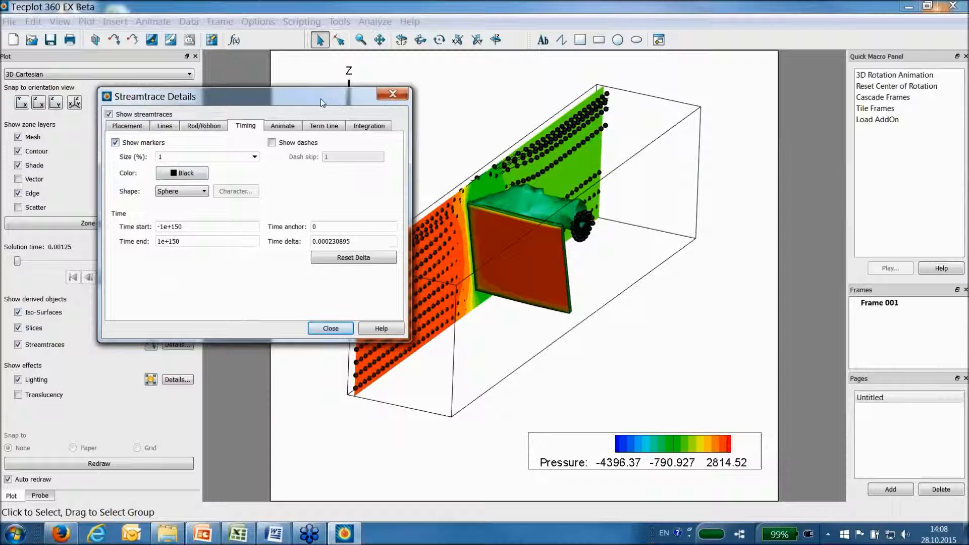
{"action": "left_click_drag", "start_coordinate": [319, 98], "coordinate": [266, 92]}
{"action": "left_click", "coordinate": [272, 235]}
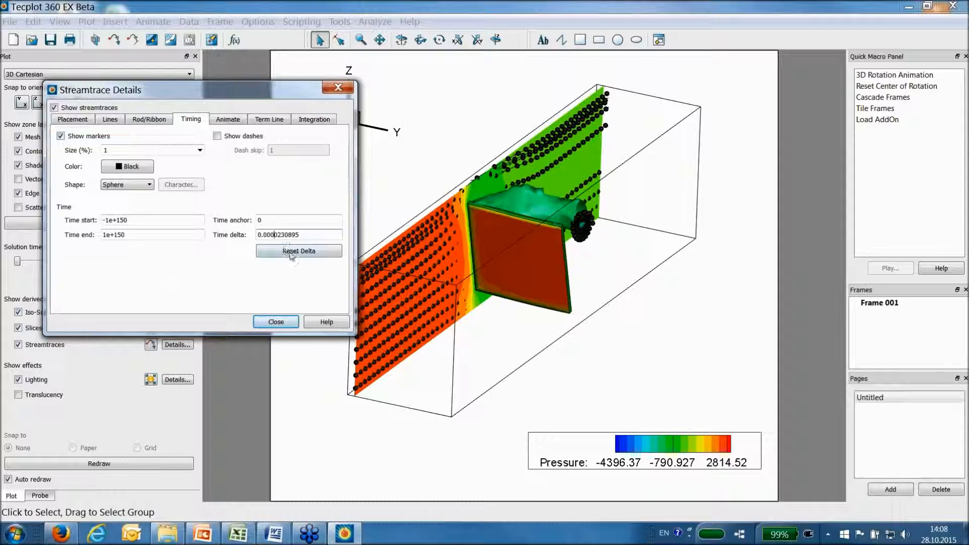
{"action": "type", "text": "0"}
{"action": "key", "text": "Return"}
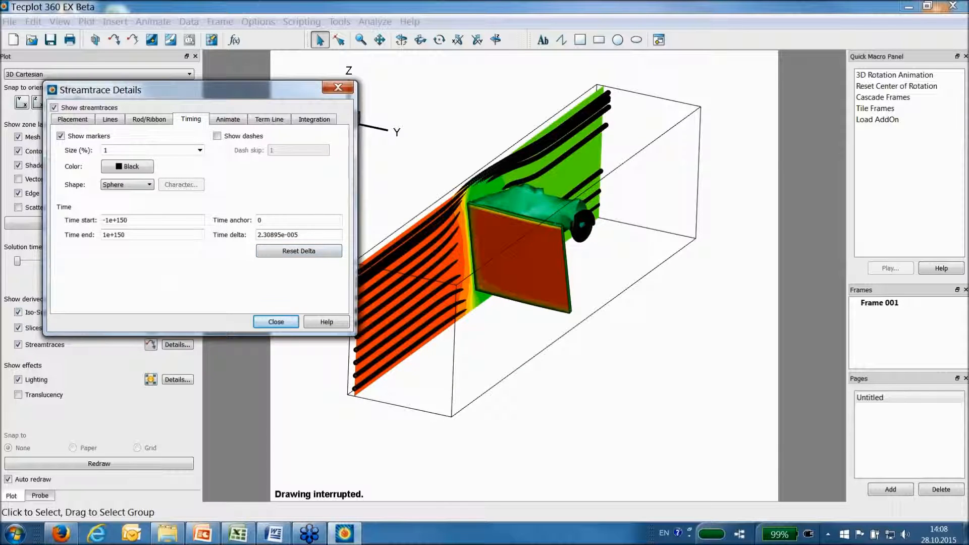
{"action": "left_click", "coordinate": [61, 136]}
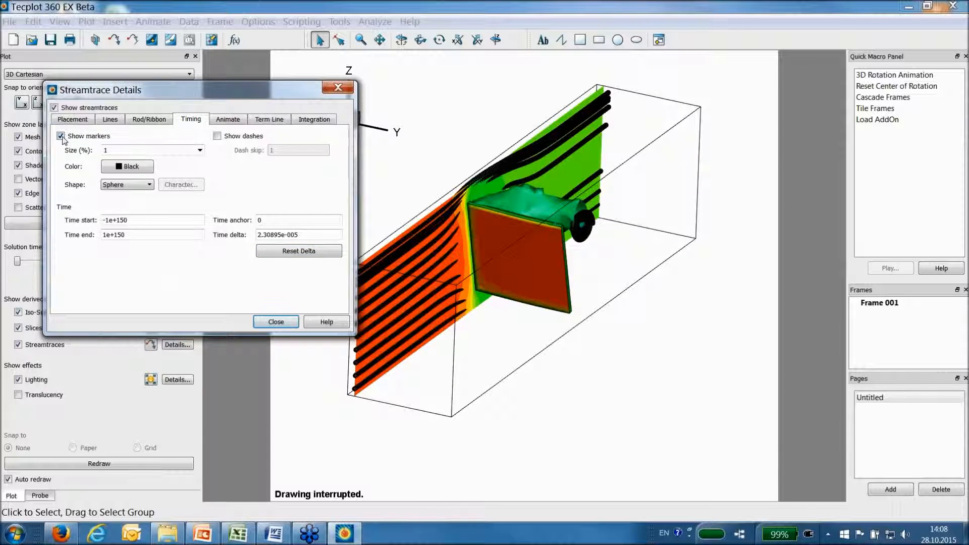
{"action": "left_click", "coordinate": [229, 120]}
{"action": "left_click", "coordinate": [314, 119]}
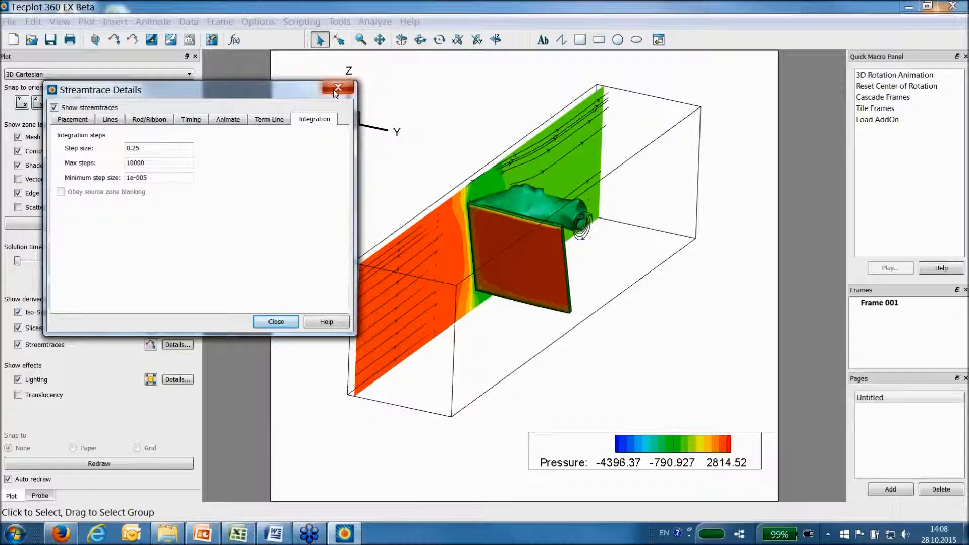
{"action": "left_click", "coordinate": [333, 89]}
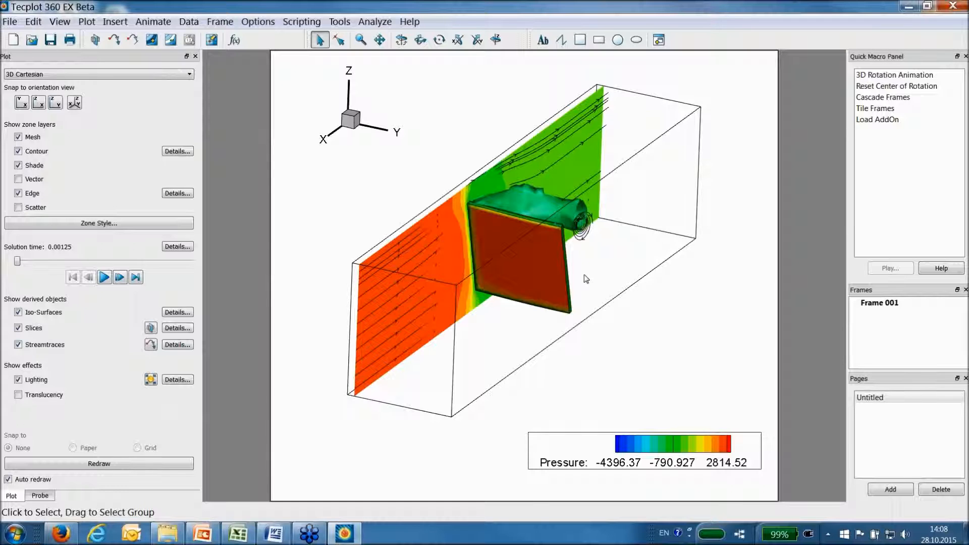
Extract the current Y-plane slice over time into zones.
{"action": "middle_click_drag", "start_coordinate": [575, 288], "coordinate": [577, 310]}
{"action": "right_click_drag", "start_coordinate": [578, 310], "coordinate": [581, 332]}
{"action": "right_click_drag", "start_coordinate": [642, 335], "coordinate": [649, 286], "text": "ctrl"}
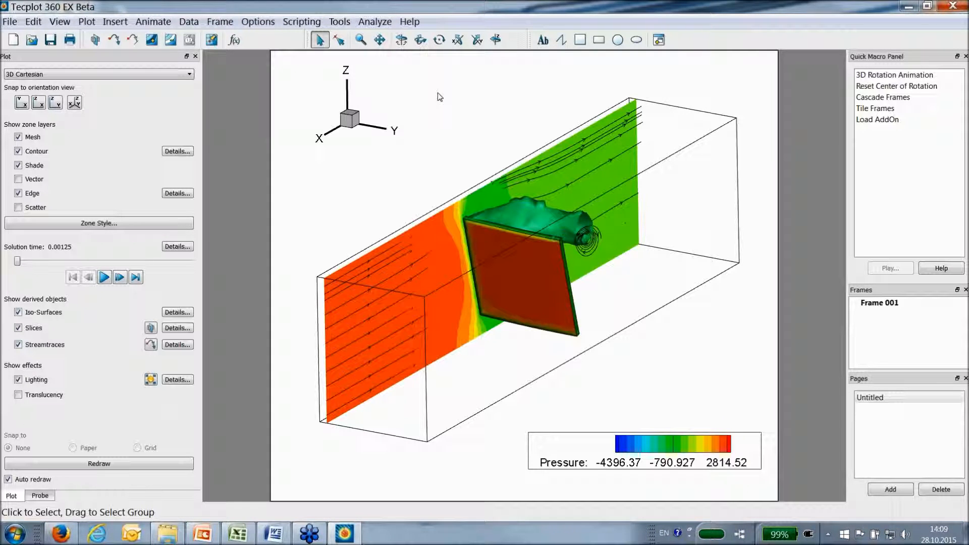
{"action": "left_click", "coordinate": [189, 22]}
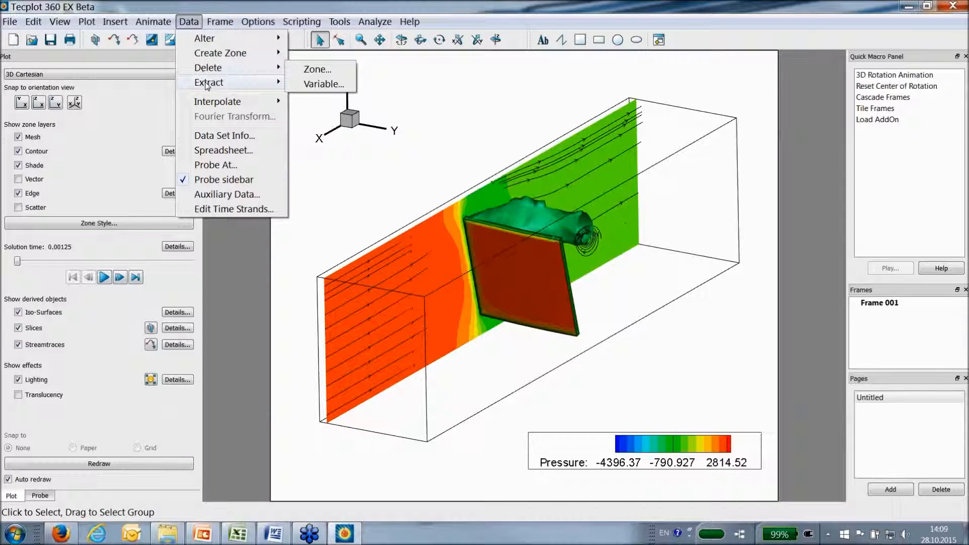
{"action": "mouse_move", "coordinate": [207, 86]}
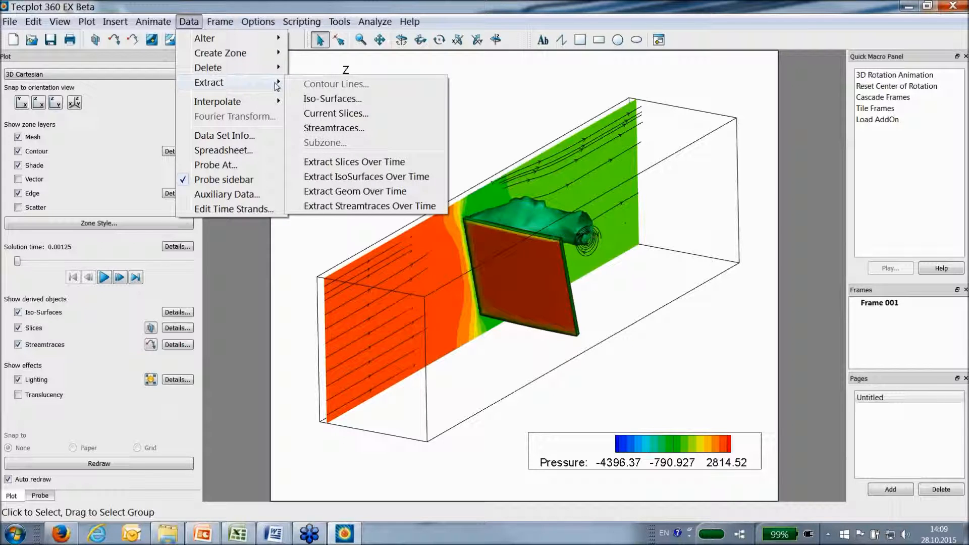
{"action": "left_click", "coordinate": [347, 165]}
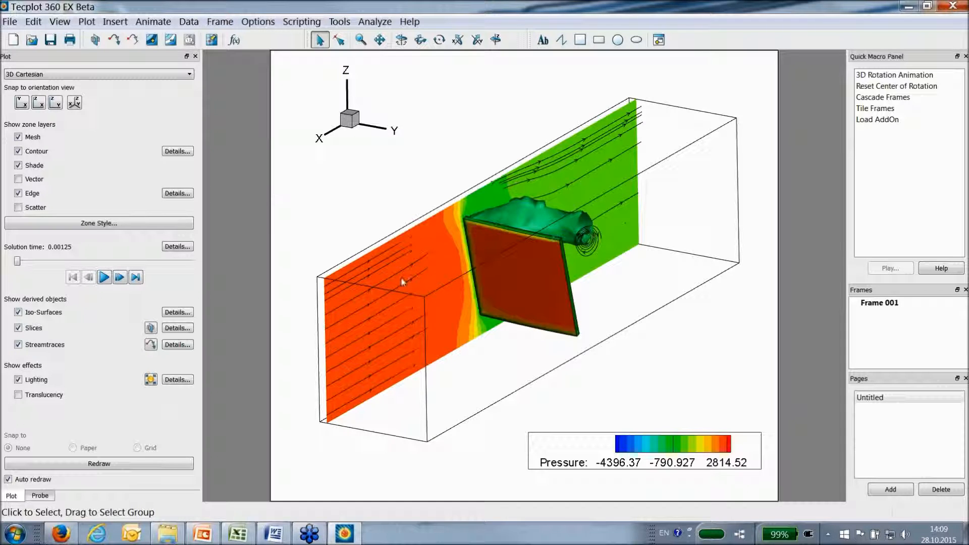
Check the extracted slice zone in the zone style list.
{"action": "left_click", "coordinate": [120, 224]}
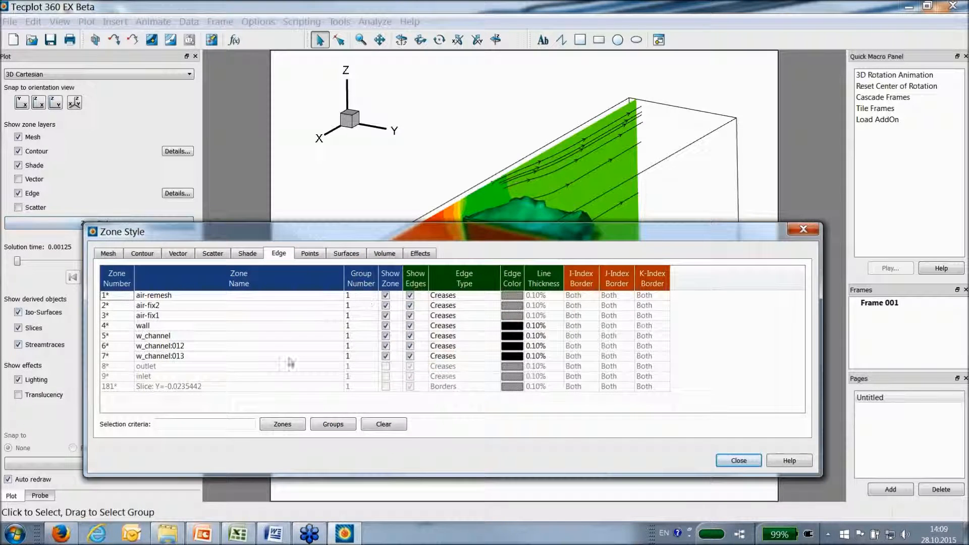
{"action": "left_click", "coordinate": [199, 387]}
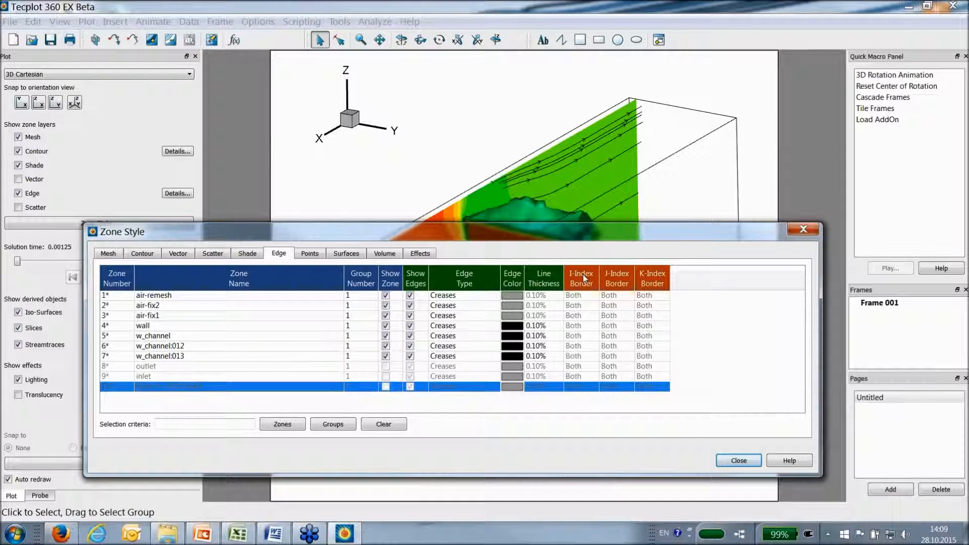
{"action": "left_click", "coordinate": [803, 229]}
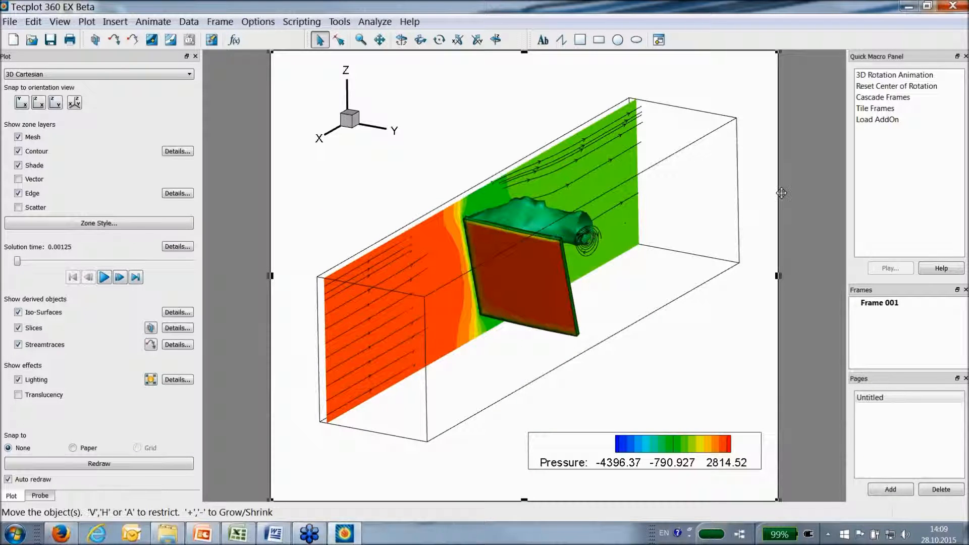
Paste a duplicate of the plot frame and resize it so its upper edge sits slightly below the original frame's.
{"action": "key", "text": "ctrl+v"}
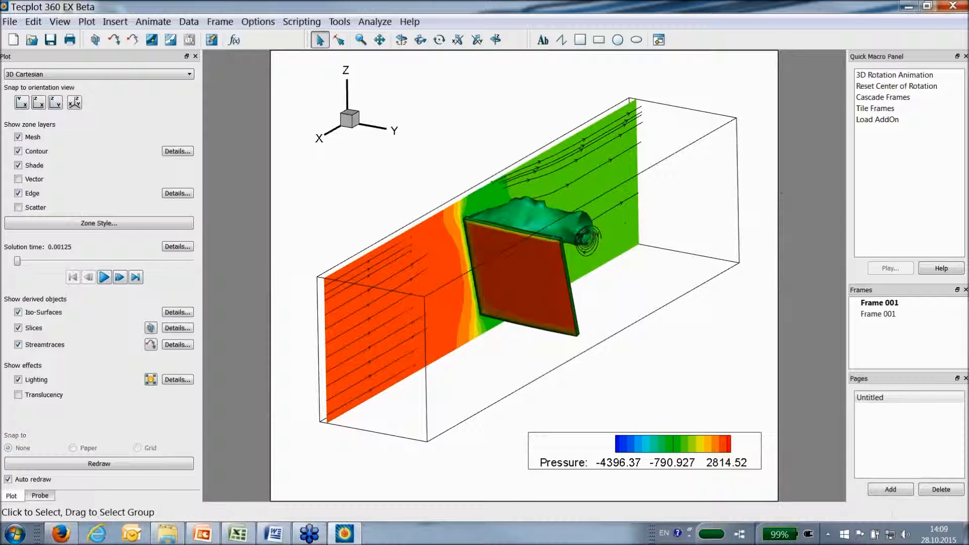
{"action": "left_click", "coordinate": [267, 73]}
{"action": "left_click_drag", "start_coordinate": [271, 52], "coordinate": [265, 213]}
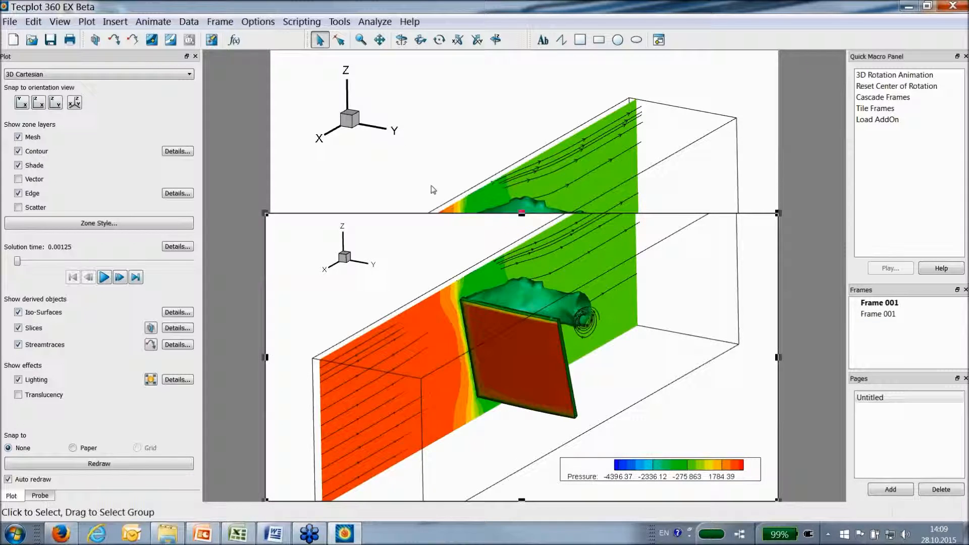
{"action": "left_click_drag", "start_coordinate": [521, 213], "coordinate": [521, 83]}
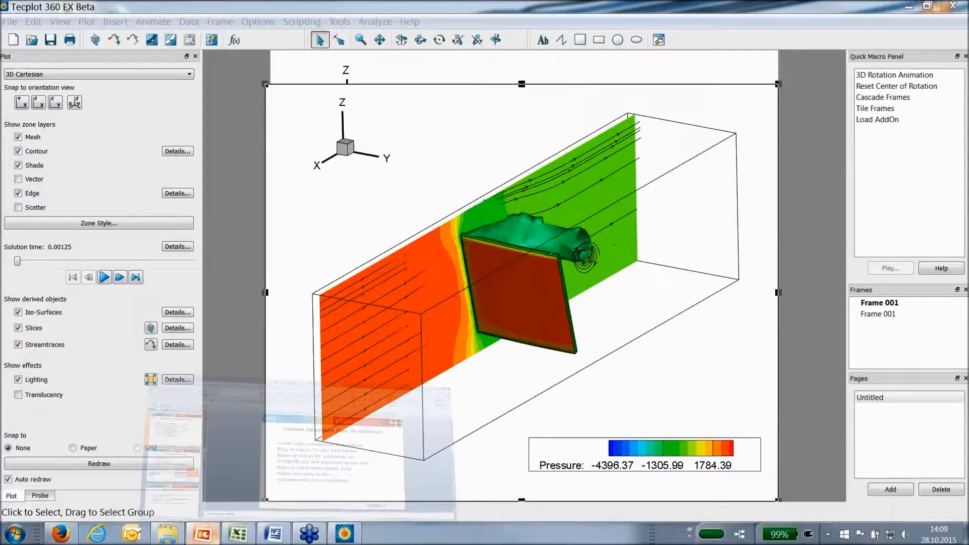
Switch to PowerPoint and paste the plot image onto the "General Simulation Data Visualization" slide.
{"action": "left_click", "coordinate": [202, 533]}
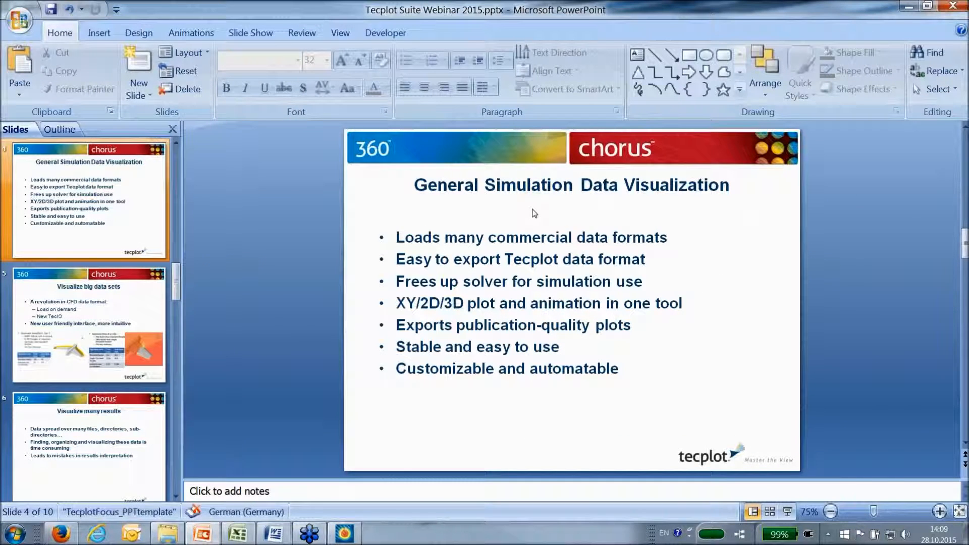
{"action": "key", "text": "ctrl+v"}
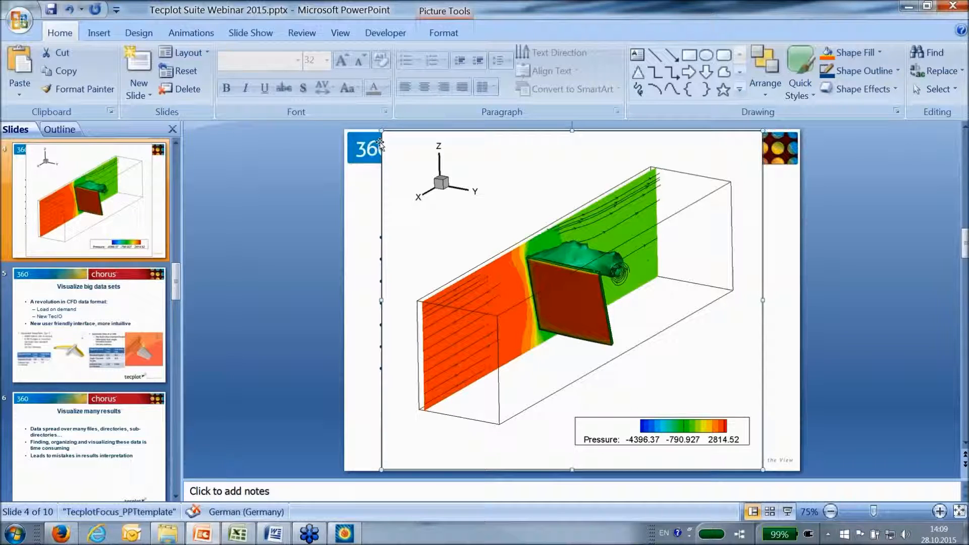
Delete the pasted plot image from the slide and switch back to Tecplot 360.
{"action": "key", "text": "Delete"}
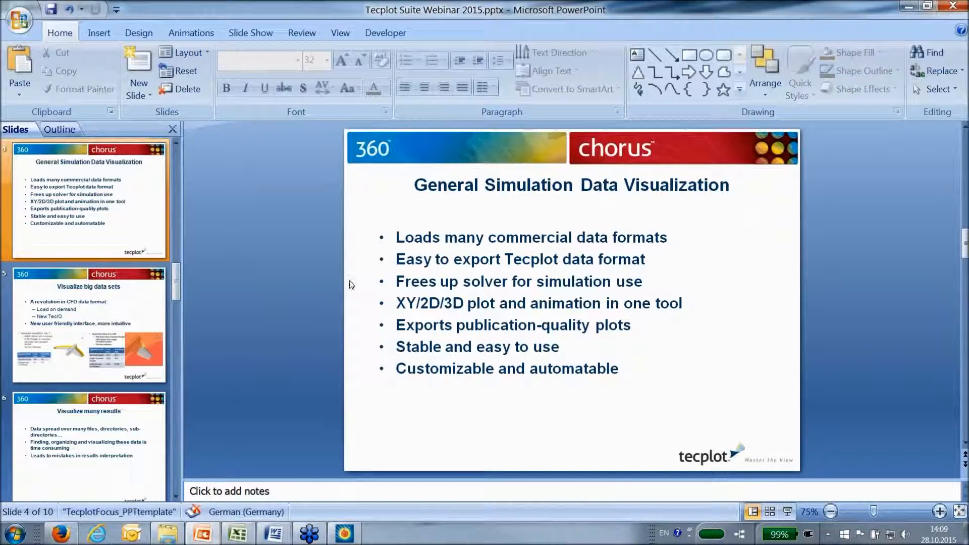
{"action": "left_click", "coordinate": [344, 533]}
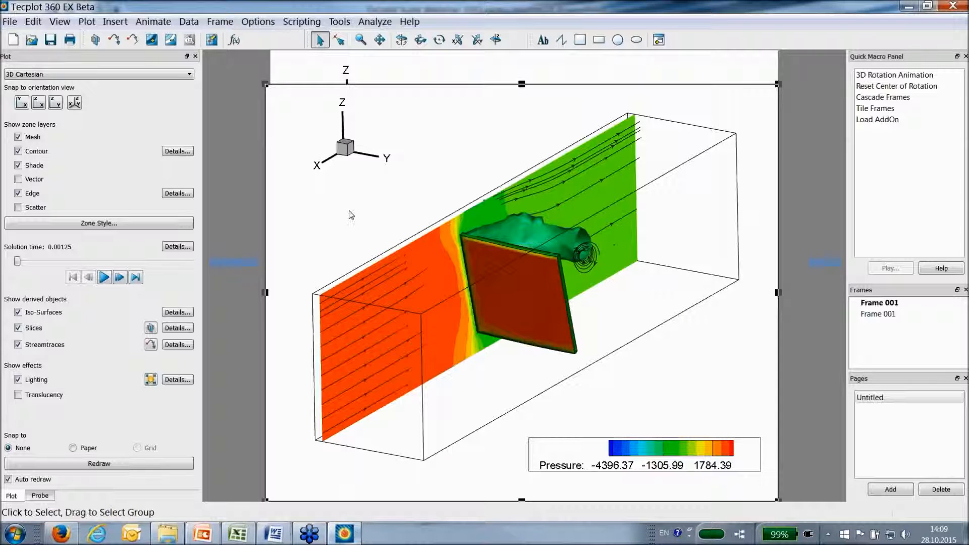
Change the duplicate frame to a 2D Cartesian plot and lower its upper edge to uncover the 3D frame behind.
{"action": "left_click", "coordinate": [114, 76]}
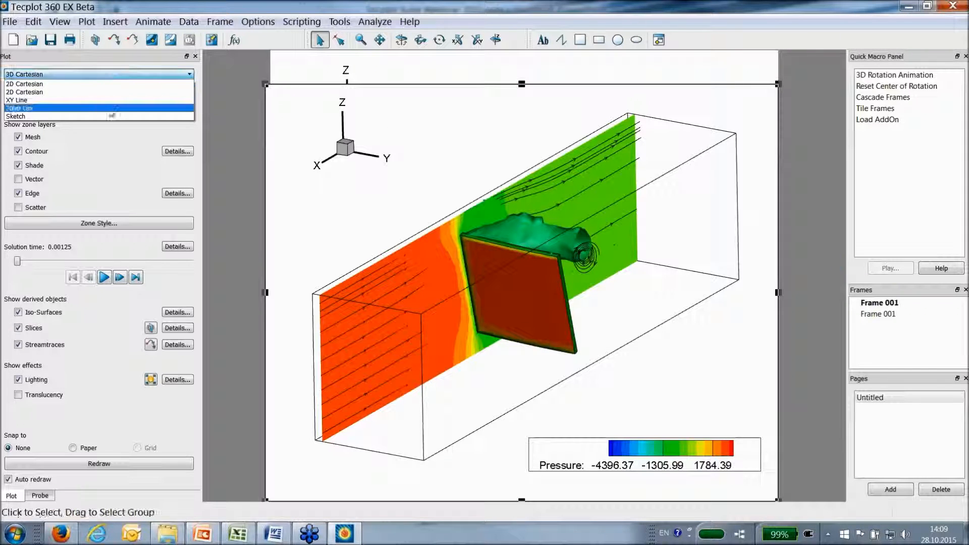
{"action": "left_click", "coordinate": [113, 92]}
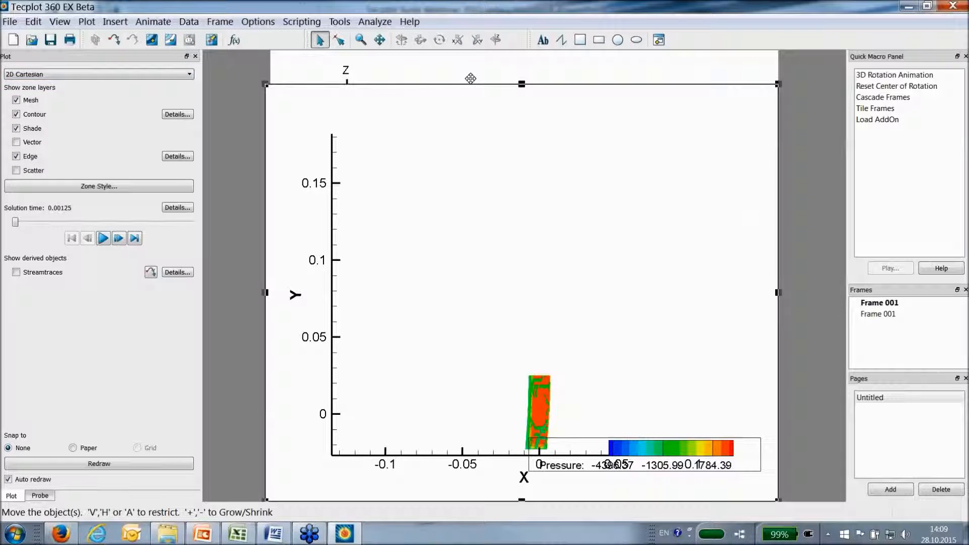
{"action": "left_click_drag", "start_coordinate": [523, 232], "coordinate": [521, 294]}
Tile the two frames one above the other so that they fill the page.
{"action": "left_click", "coordinate": [235, 23]}
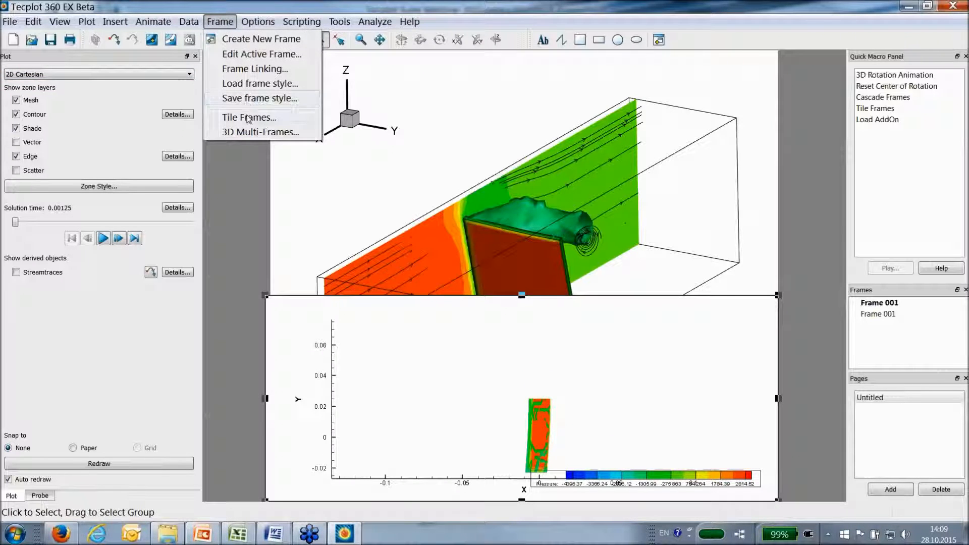
{"action": "left_click", "coordinate": [248, 117]}
{"action": "left_click", "coordinate": [502, 270]}
{"action": "left_click", "coordinate": [501, 298]}
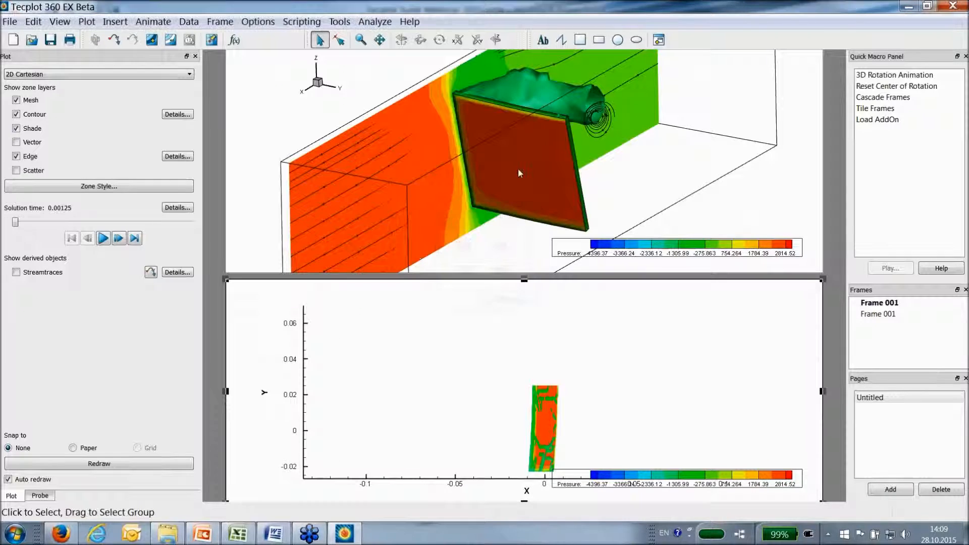
Rotate and zoom out the 3D plot in the upper frame to show the whole channel from a flatter angle.
{"action": "left_click", "coordinate": [690, 209]}
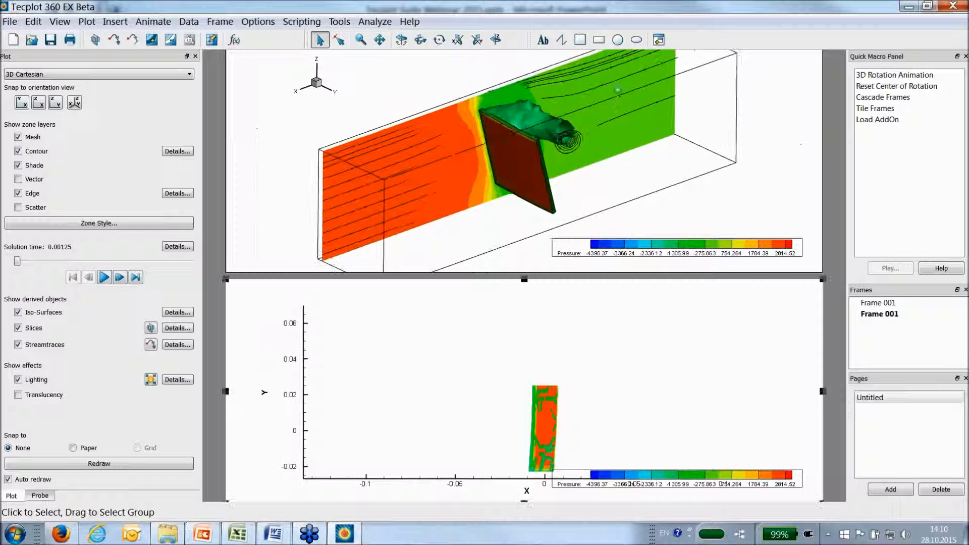
{"action": "right_click_drag", "start_coordinate": [602, 168], "coordinate": [609, 115], "text": "ctrl"}
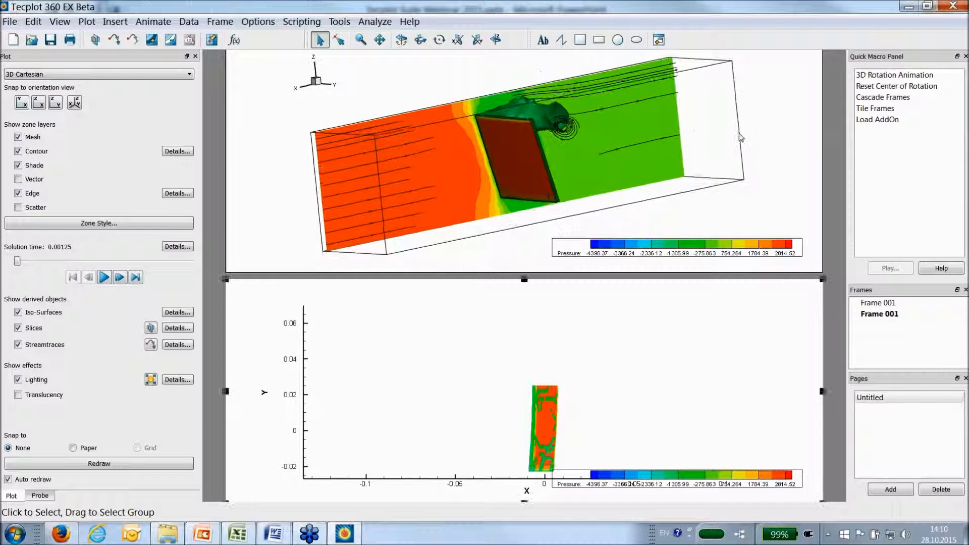
{"action": "right_click_drag", "start_coordinate": [740, 131], "coordinate": [740, 142], "text": "ctrl"}
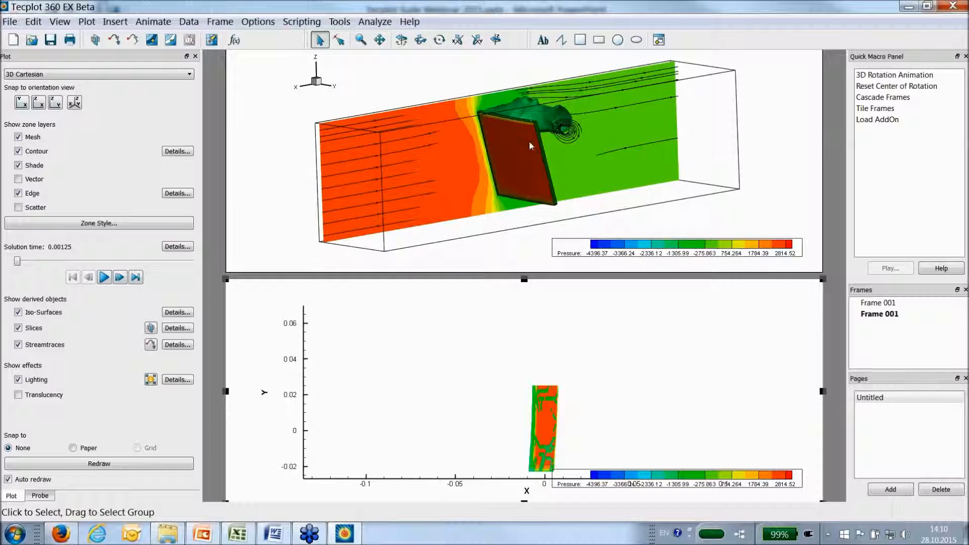
Assign variable Z to the Y axis of the 2D plot in the lower frame.
{"action": "left_click", "coordinate": [524, 454]}
{"action": "left_click", "coordinate": [526, 490]}
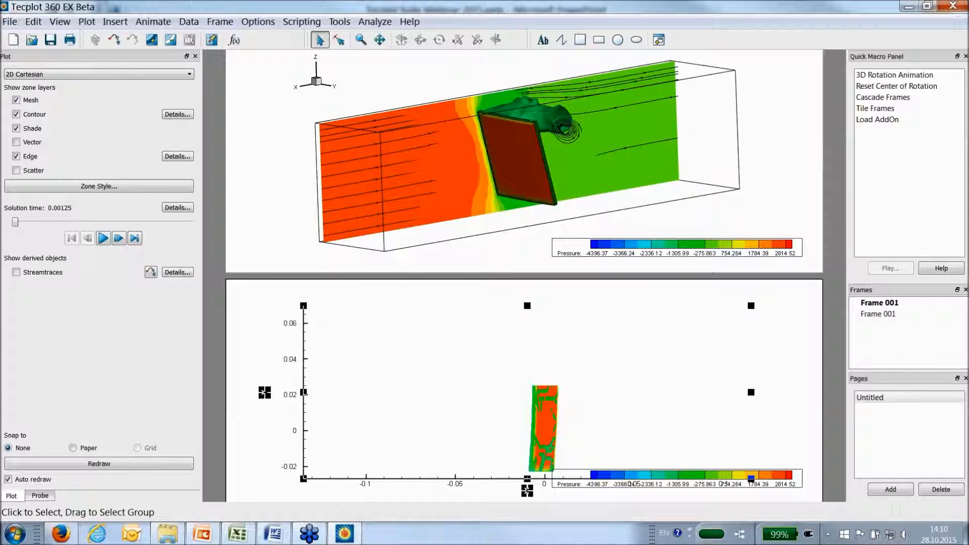
{"action": "left_click", "coordinate": [87, 21]}
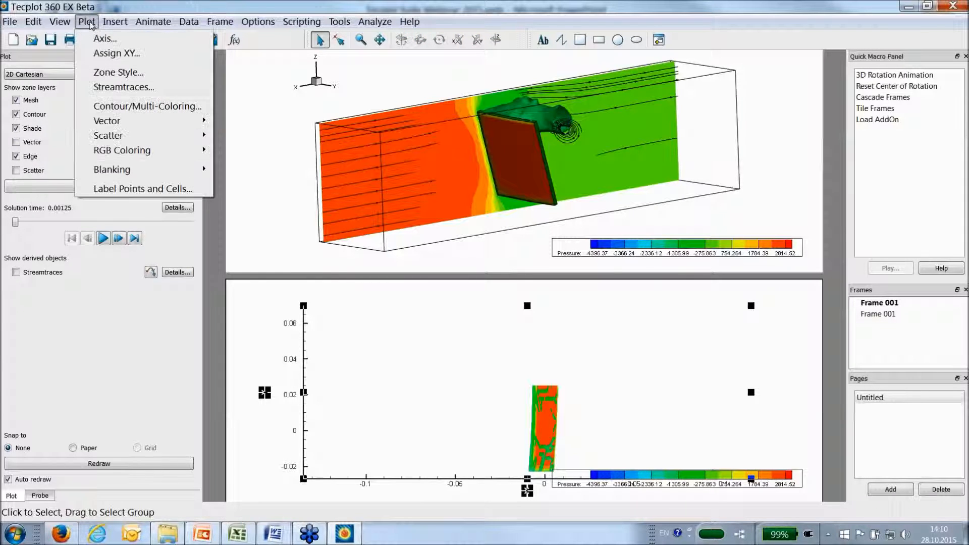
{"action": "left_click", "coordinate": [103, 55]}
{"action": "left_click", "coordinate": [473, 260]}
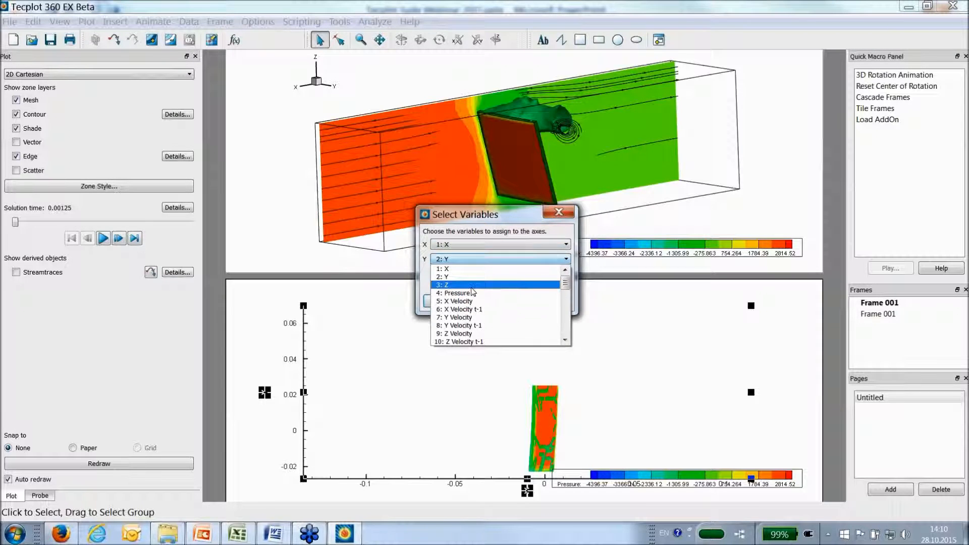
{"action": "left_click", "coordinate": [471, 286]}
{"action": "left_click", "coordinate": [450, 301]}
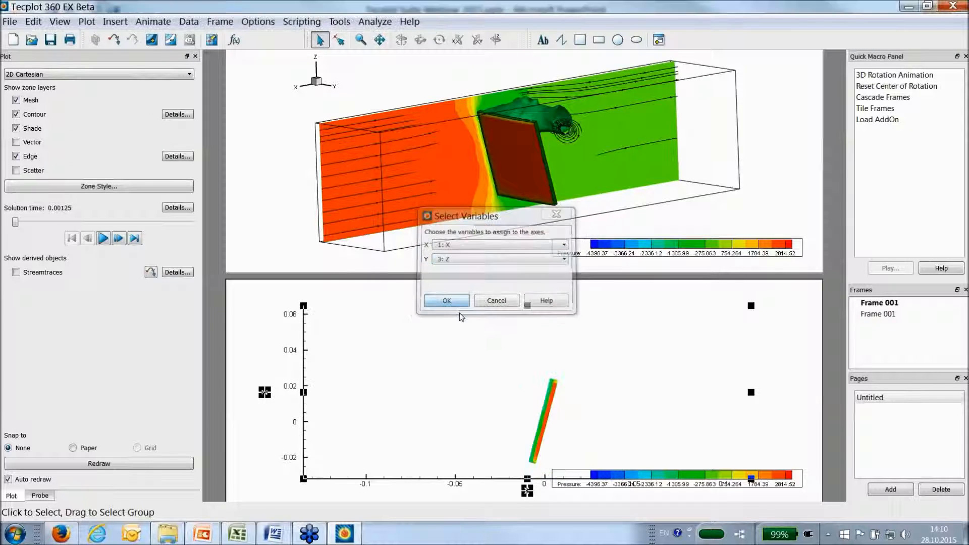
Show only the extracted slice zone Y=-0.0235442 in the 2D frame and hide all other zones.
{"action": "left_click", "coordinate": [76, 187]}
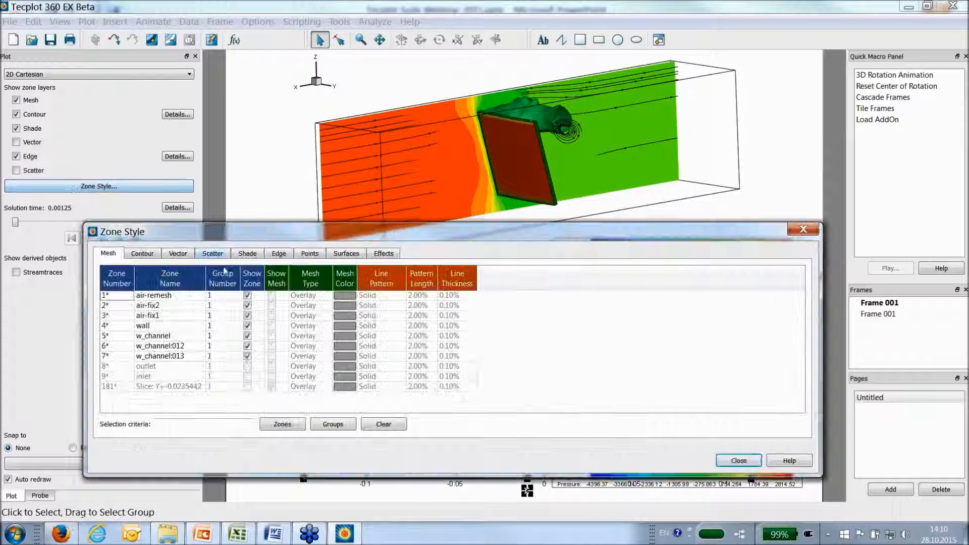
{"action": "left_click", "coordinate": [237, 387]}
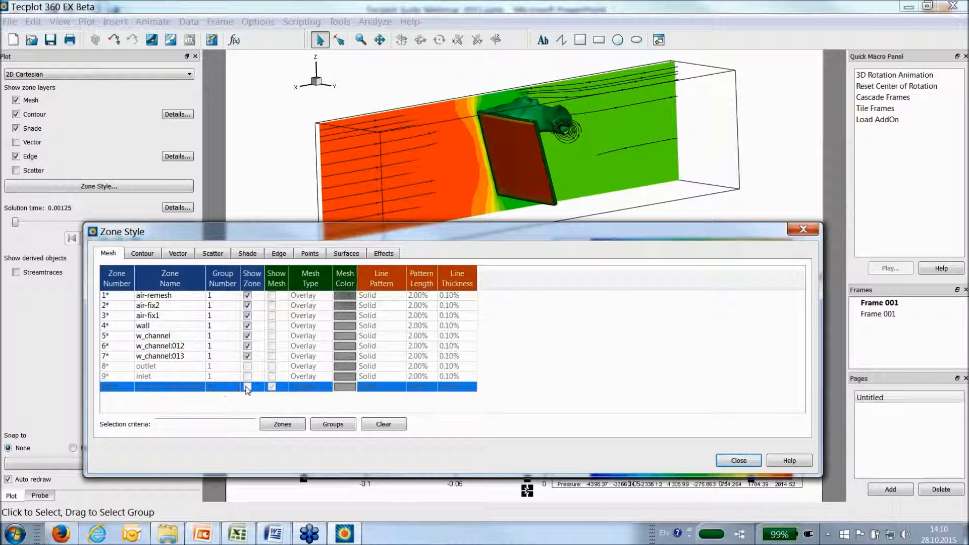
{"action": "right_click", "coordinate": [247, 388]}
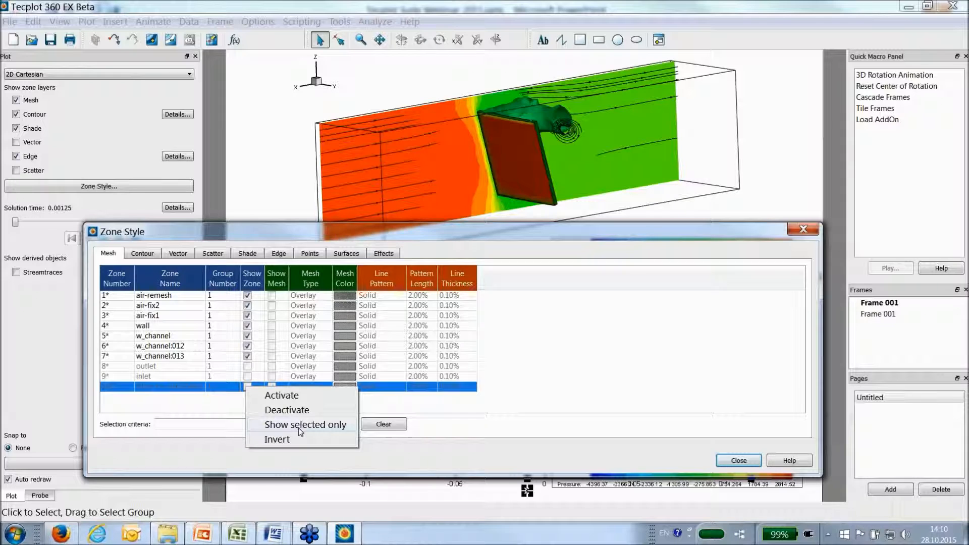
{"action": "left_click", "coordinate": [298, 428]}
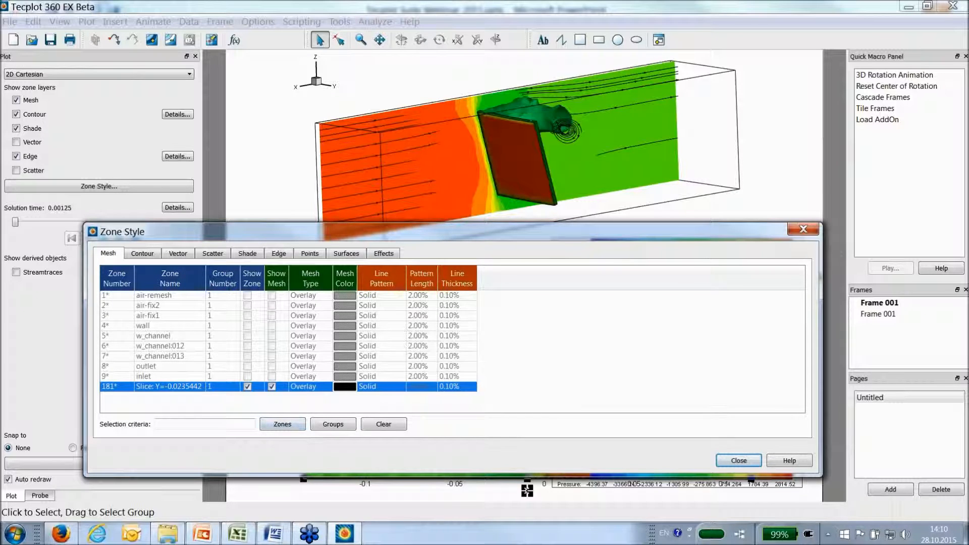
{"action": "left_click", "coordinate": [803, 229]}
{"action": "right_click", "coordinate": [502, 373]}
{"action": "left_click", "coordinate": [520, 398]}
{"action": "left_click", "coordinate": [440, 351]}
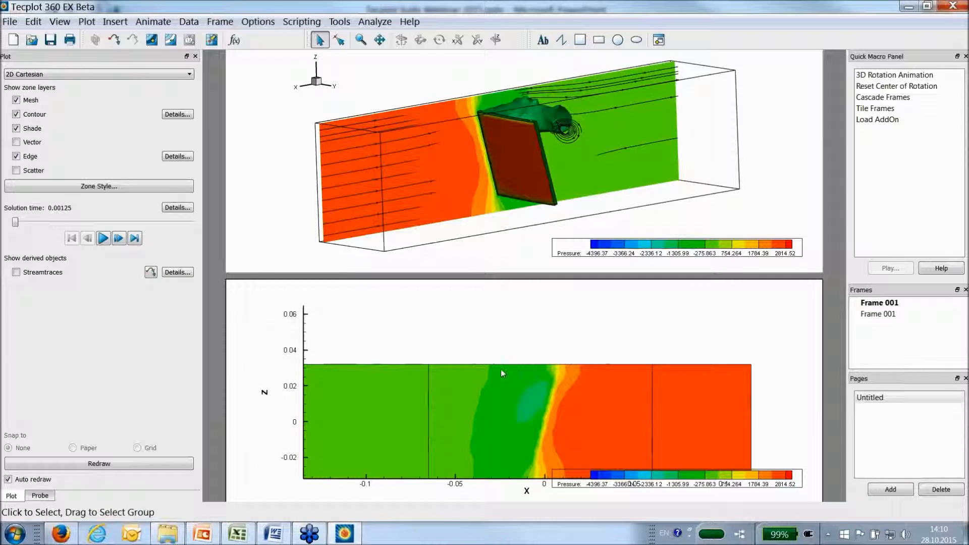
Play the 2D slice contour through the solution times.
{"action": "left_click", "coordinate": [507, 428]}
{"action": "left_click", "coordinate": [495, 355]}
{"action": "left_click", "coordinate": [103, 238]}
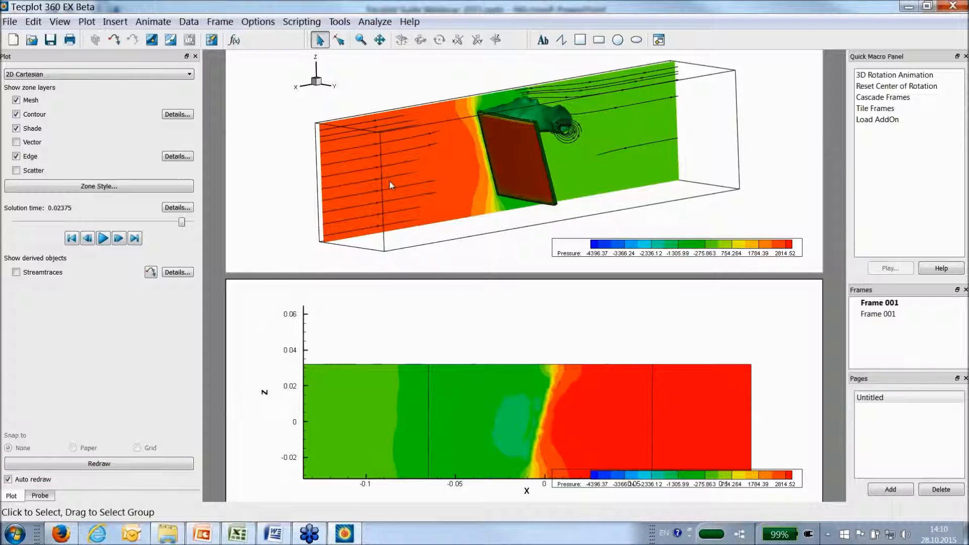
Link solution time and contour levels from the 3D frame and apply the links to all frames of group 1.
{"action": "left_click", "coordinate": [430, 264]}
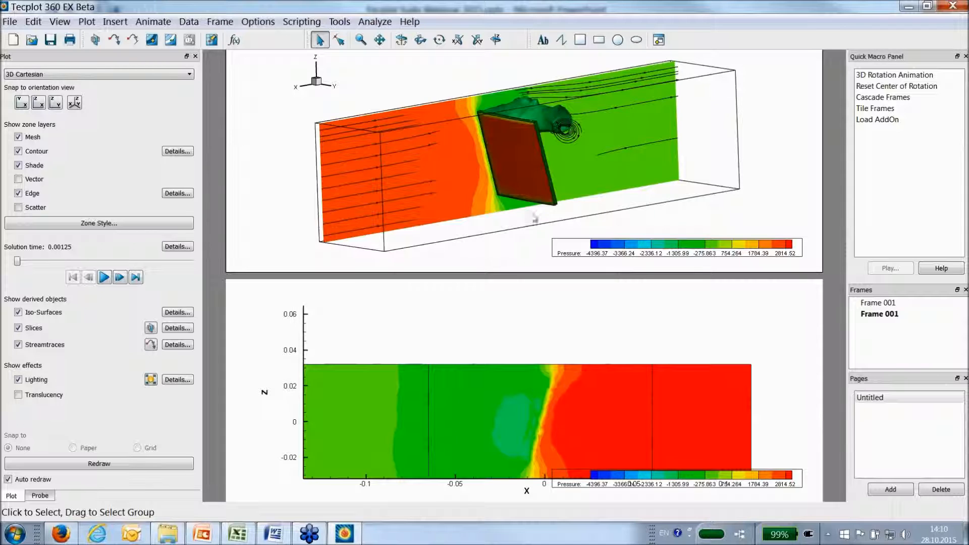
{"action": "left_click", "coordinate": [229, 22]}
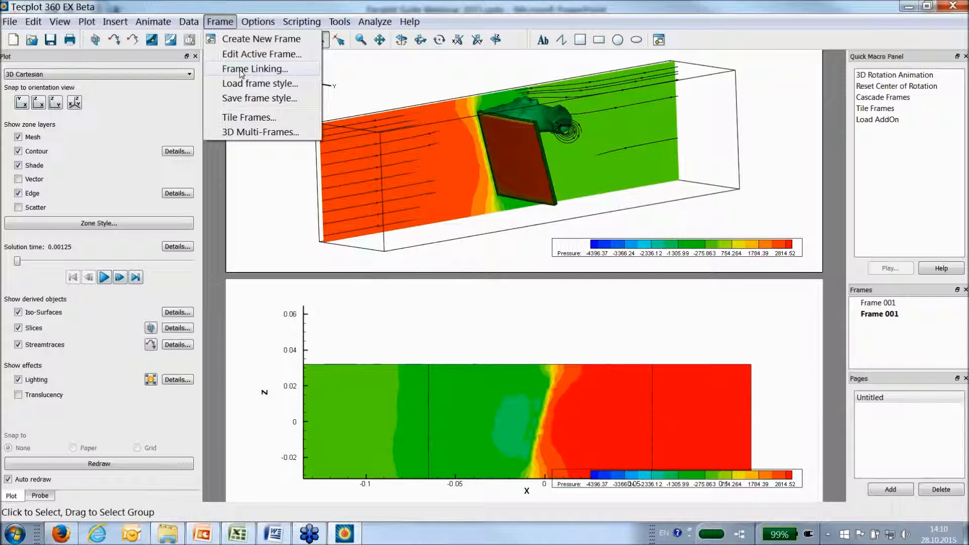
{"action": "left_click", "coordinate": [240, 70]}
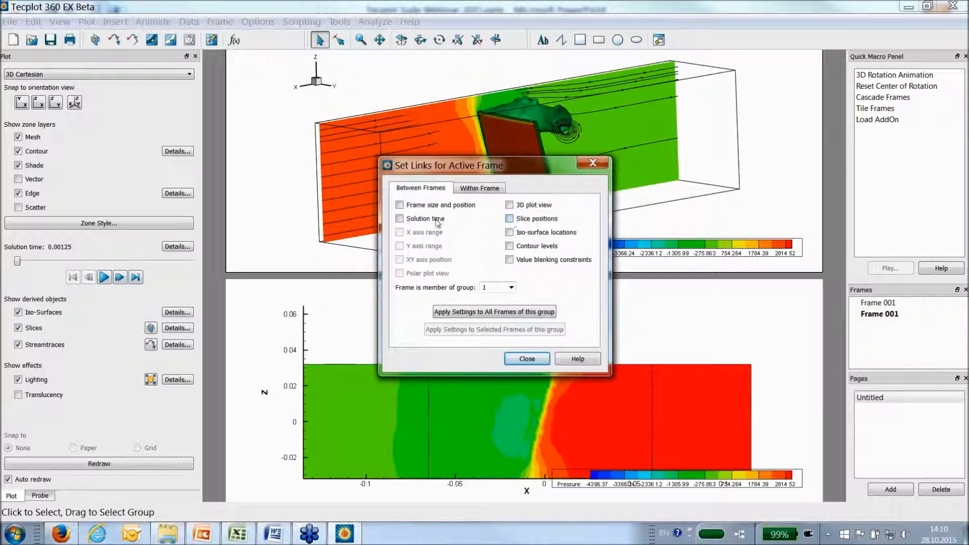
{"action": "left_click", "coordinate": [399, 218]}
{"action": "left_click", "coordinate": [510, 247]}
{"action": "left_click", "coordinate": [509, 312]}
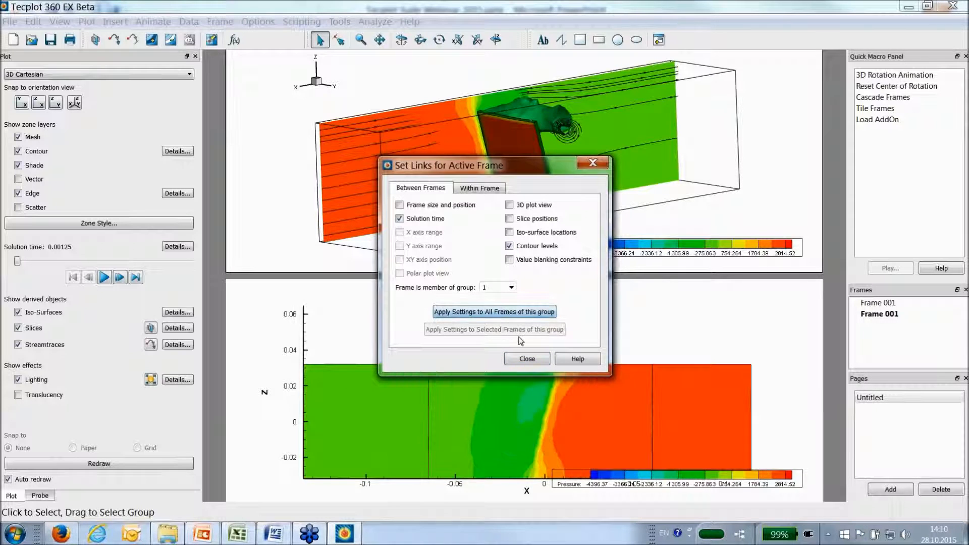
{"action": "left_click", "coordinate": [527, 359]}
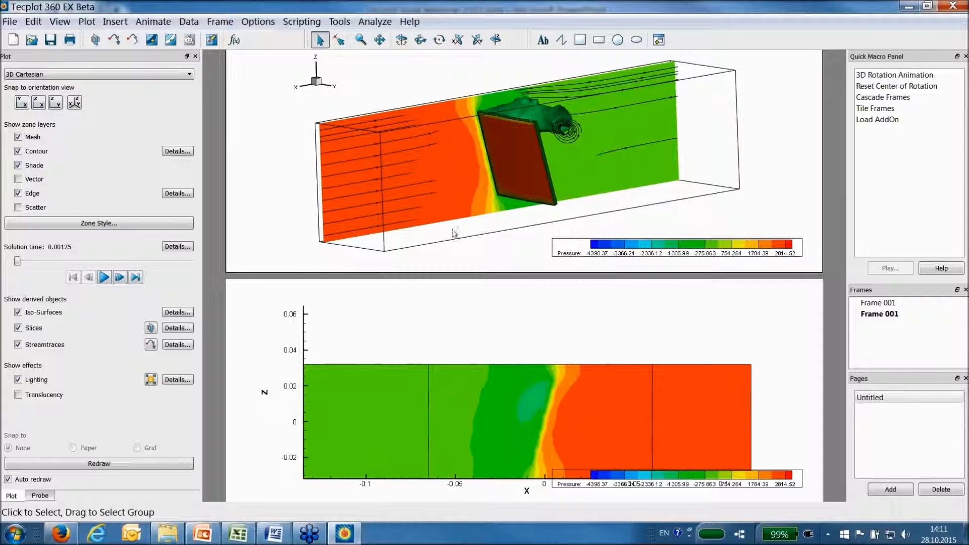
Advance the linked frames through the time steps to solution time 0.00875.
{"action": "left_click", "coordinate": [120, 277]}
{"action": "left_click", "coordinate": [119, 277]}
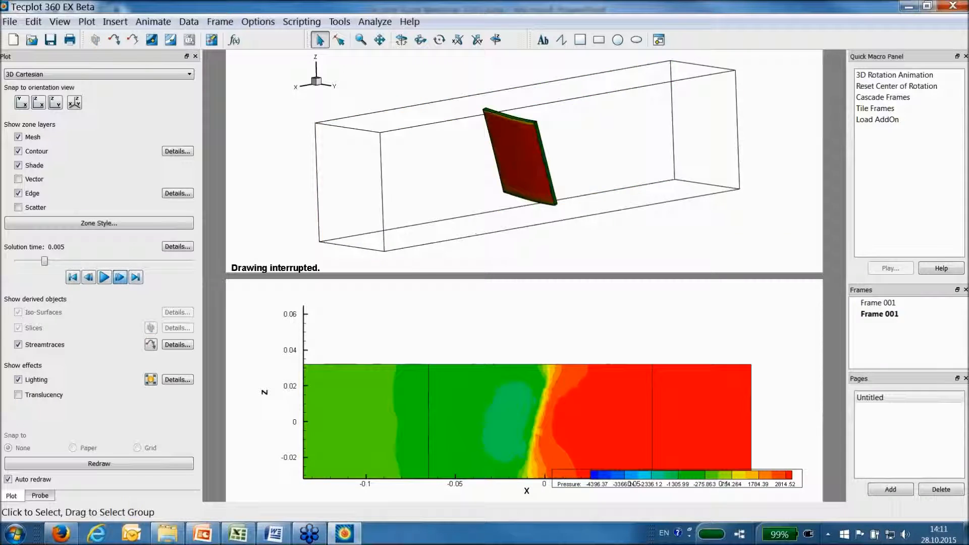
{"action": "left_click", "coordinate": [120, 277]}
{"action": "left_click", "coordinate": [120, 277]}
{"action": "left_click", "coordinate": [120, 277]}
{"action": "left_click", "coordinate": [120, 277]}
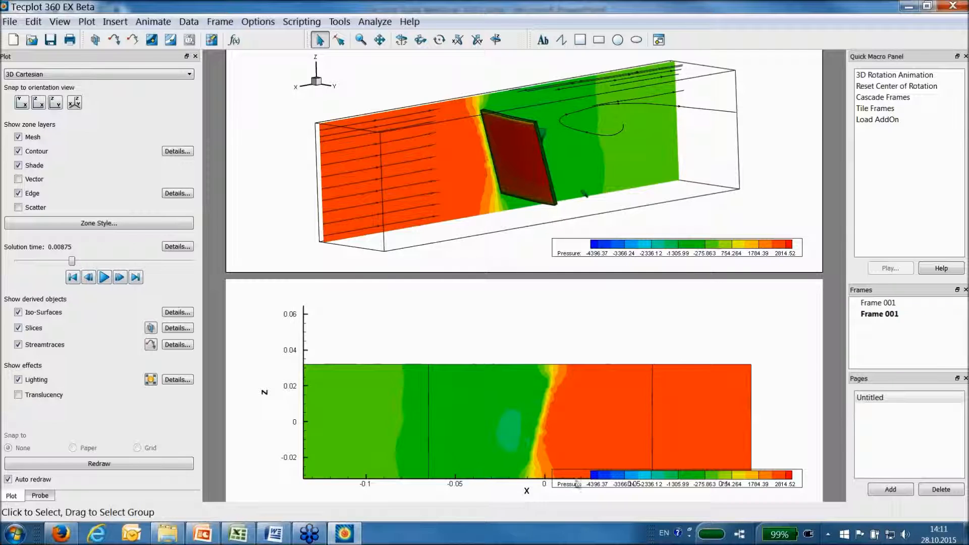
Move the 2D frame's pressure legend above the contour plot and reverse the direction of its X axis.
{"action": "left_click", "coordinate": [608, 483]}
{"action": "left_click_drag", "start_coordinate": [626, 483], "coordinate": [622, 323]}
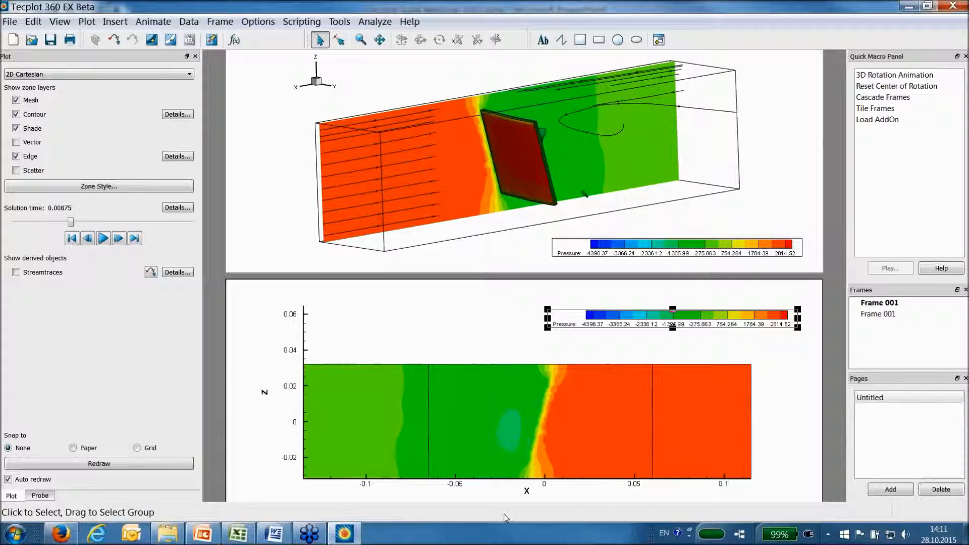
{"action": "double_click", "coordinate": [526, 491]}
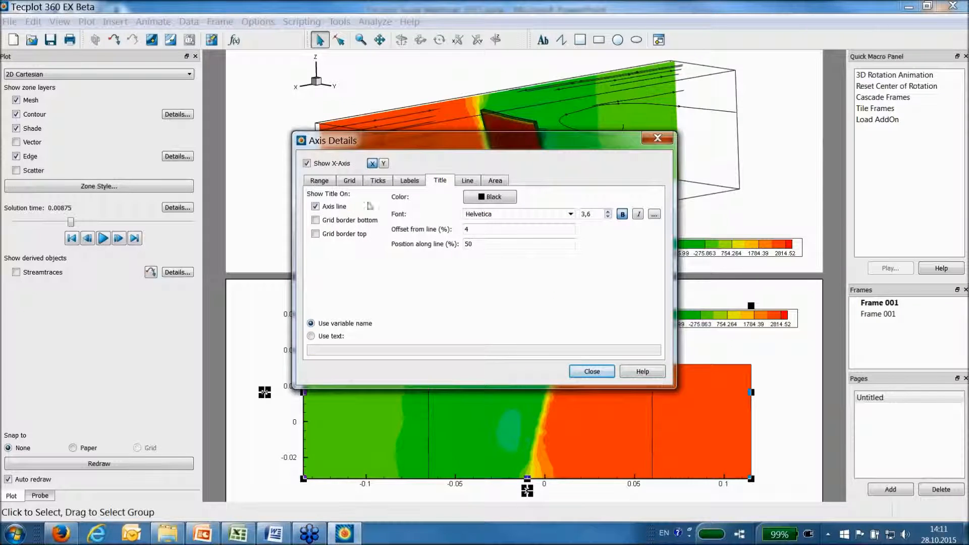
{"action": "left_click", "coordinate": [319, 181]}
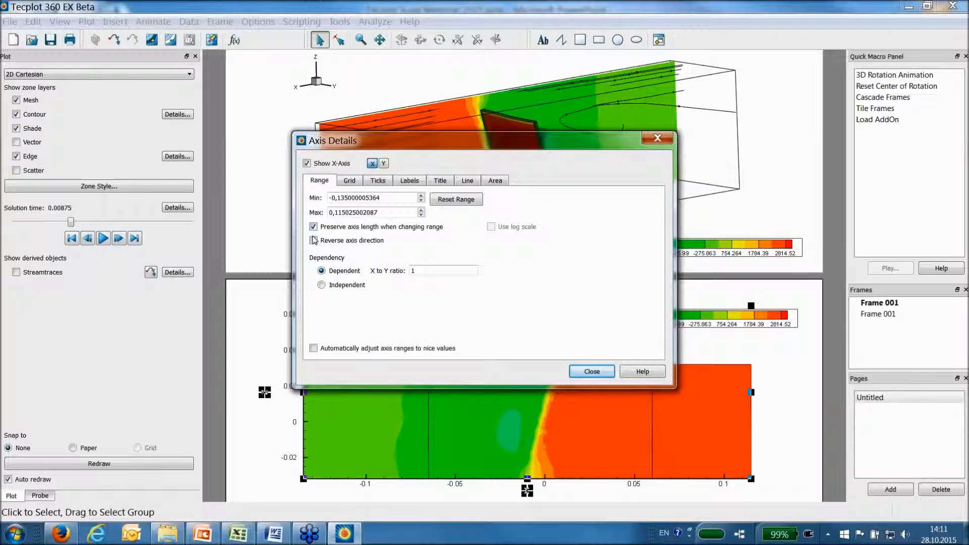
{"action": "left_click", "coordinate": [313, 240]}
{"action": "left_click", "coordinate": [591, 372]}
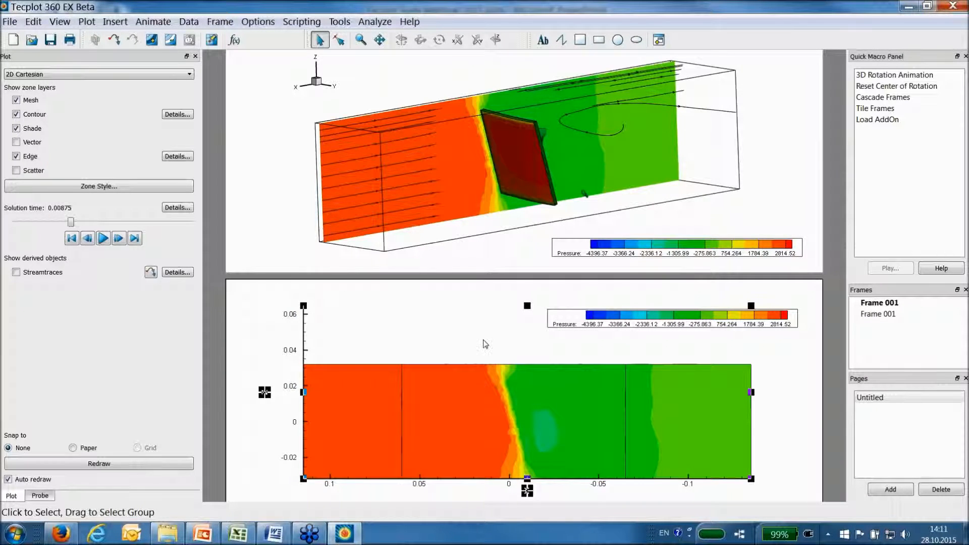
{"action": "left_click", "coordinate": [432, 296]}
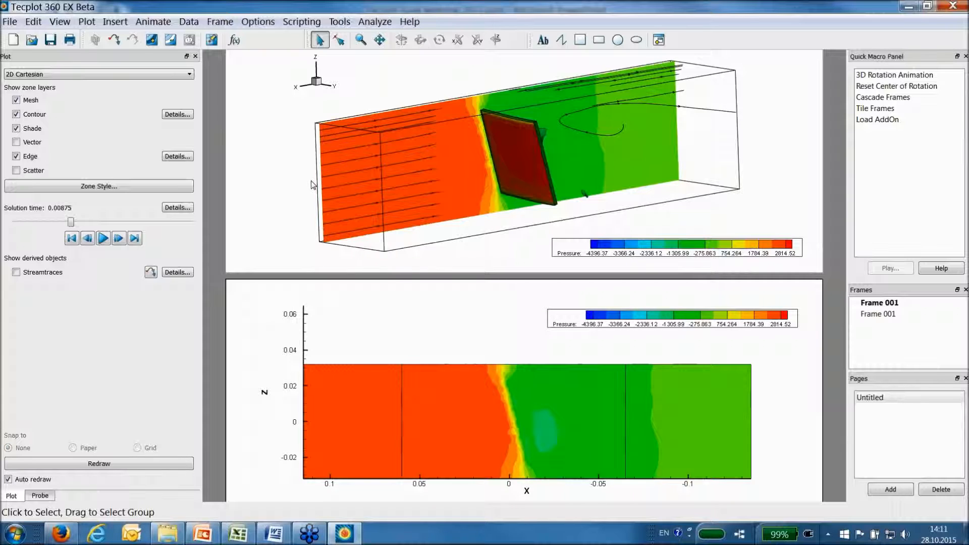
Review the velocity, pressure and density assignments in the field variables for flow analysis and accept them.
{"action": "left_click", "coordinate": [339, 22]}
{"action": "mouse_move", "coordinate": [370, 23]}
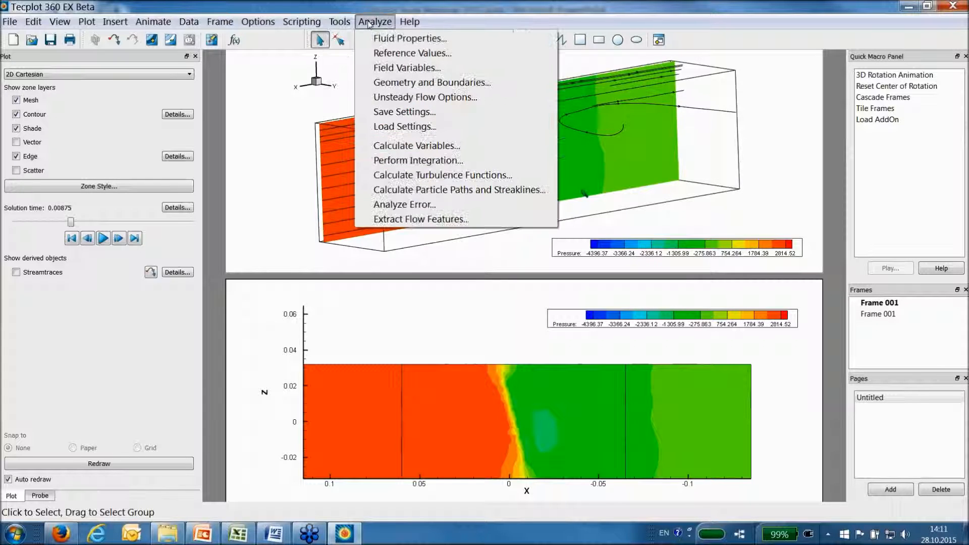
{"action": "left_click", "coordinate": [392, 69]}
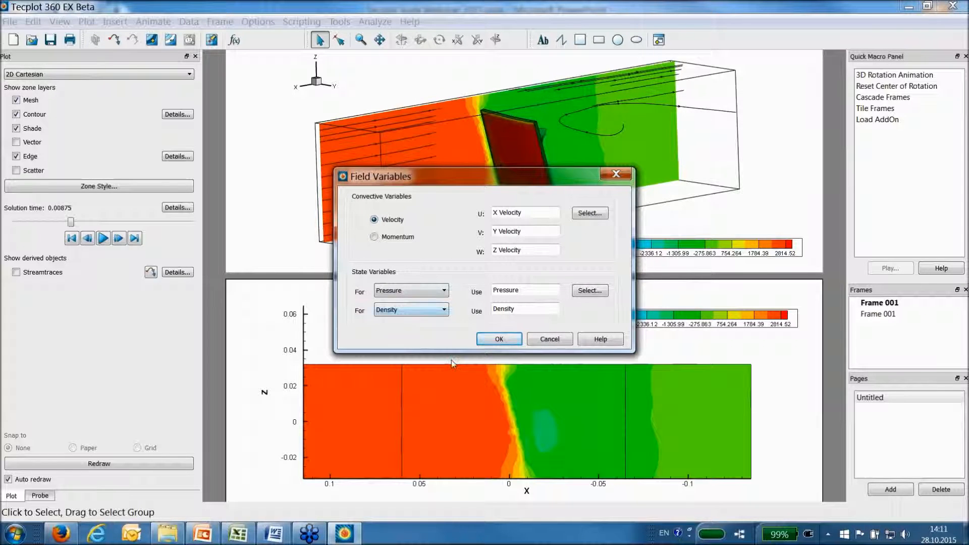
{"action": "left_click", "coordinate": [498, 339]}
Turn on the vector layer for the slice zone in the 2D frame.
{"action": "left_click", "coordinate": [352, 397]}
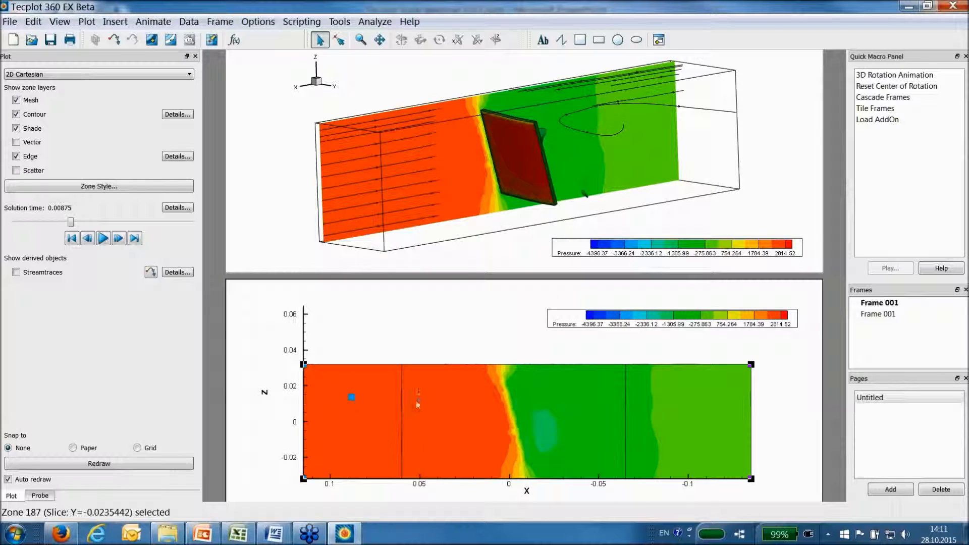
{"action": "right_click", "coordinate": [418, 403]}
{"action": "left_click", "coordinate": [464, 389]}
{"action": "left_click", "coordinate": [453, 353]}
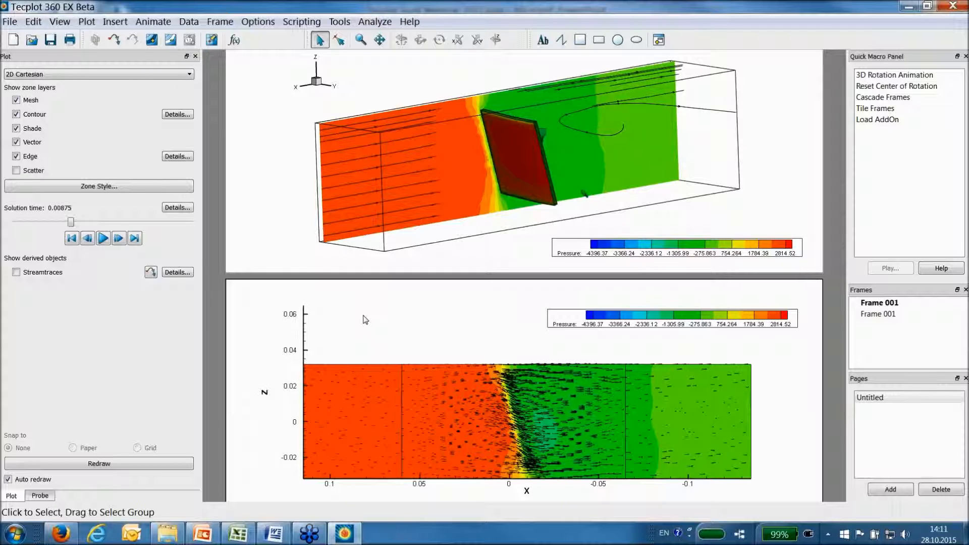
Create a time series plot by probing a point near the flap's upper corner in the 3D plot.
{"action": "left_click", "coordinate": [339, 22]}
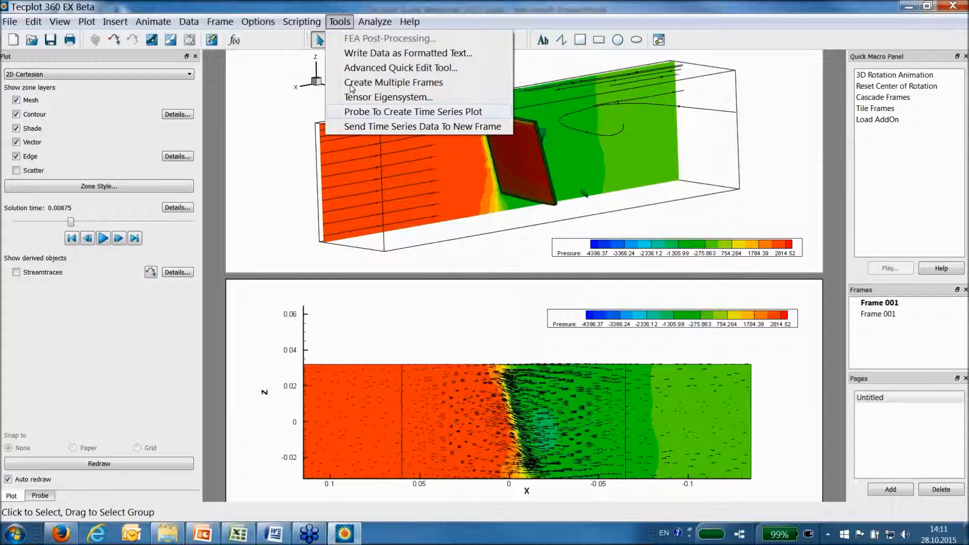
{"action": "left_click", "coordinate": [359, 112]}
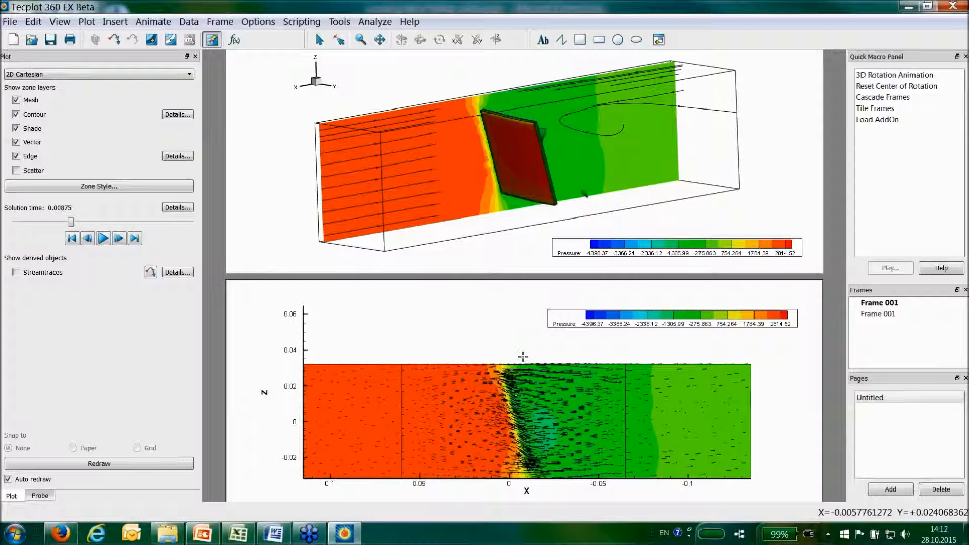
{"action": "left_click", "coordinate": [488, 105]}
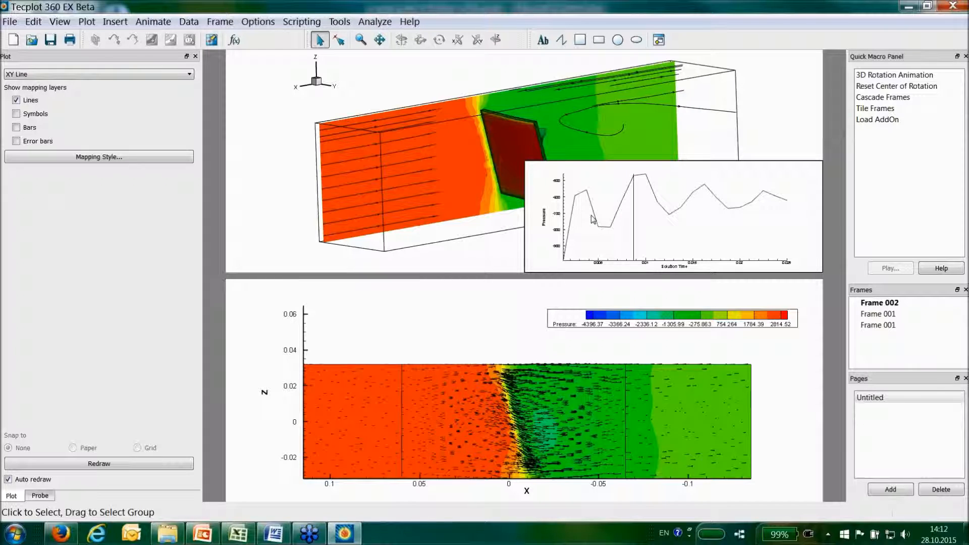
Widen the time series frame and tile all three frames as full-width rows stacked one above another.
{"action": "left_click", "coordinate": [525, 162]}
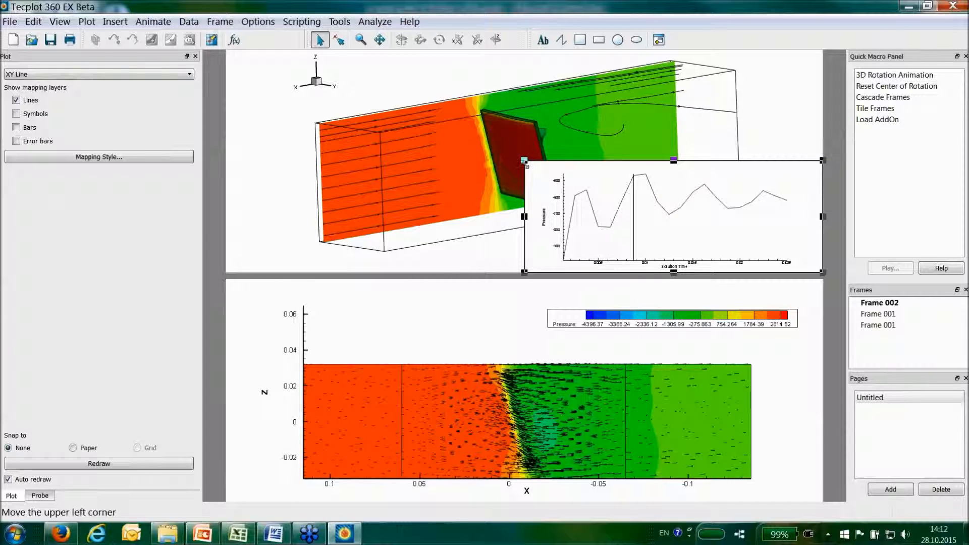
{"action": "left_click_drag", "start_coordinate": [524, 216], "coordinate": [306, 217]}
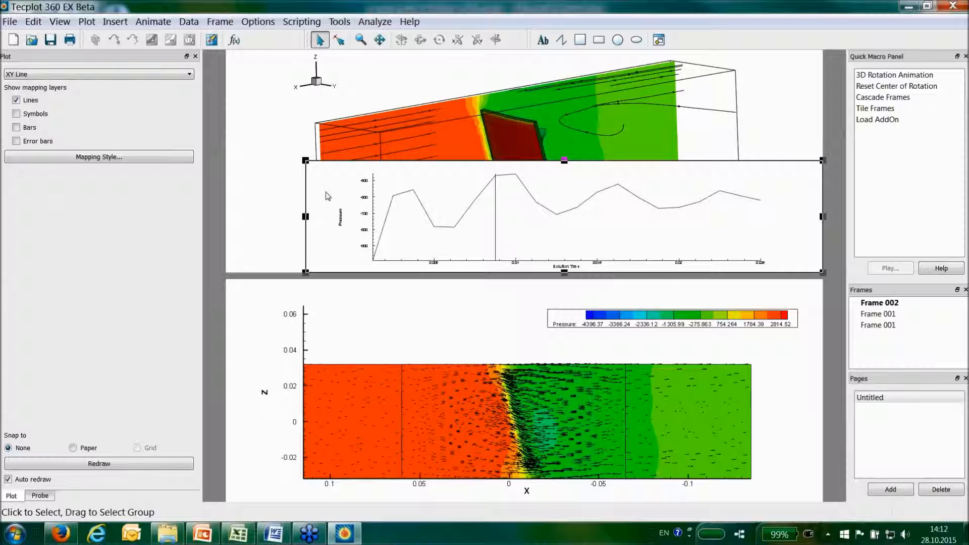
{"action": "left_click", "coordinate": [220, 21]}
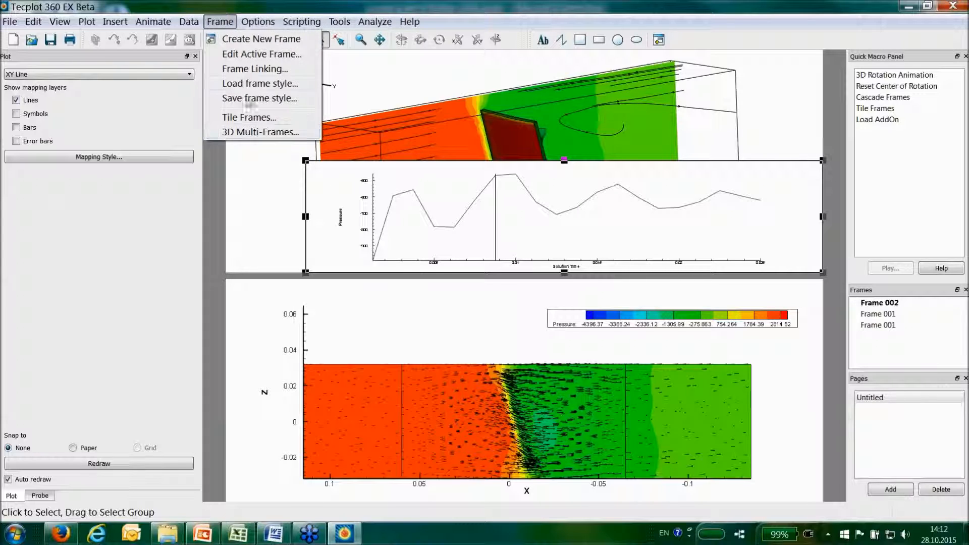
{"action": "left_click", "coordinate": [247, 117]}
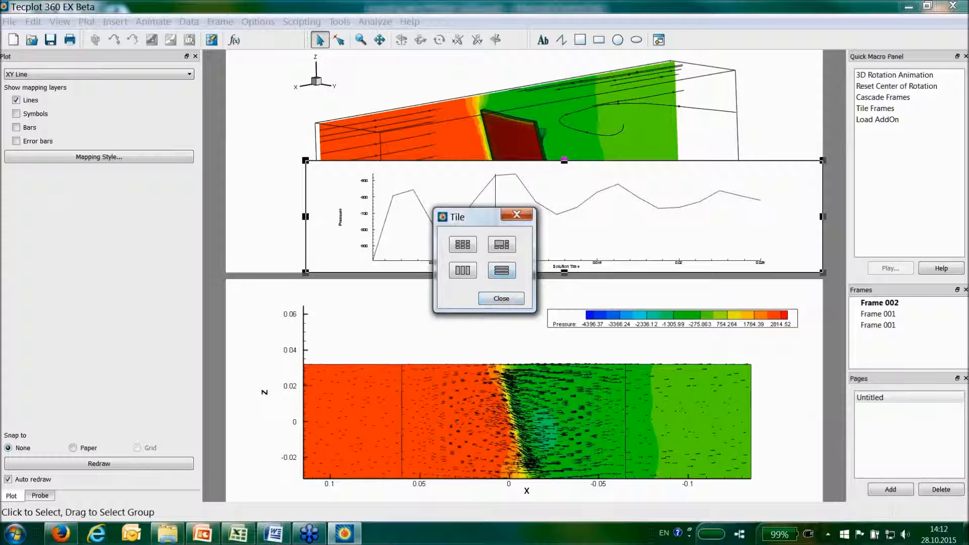
{"action": "left_click", "coordinate": [501, 270]}
{"action": "left_click", "coordinate": [501, 299]}
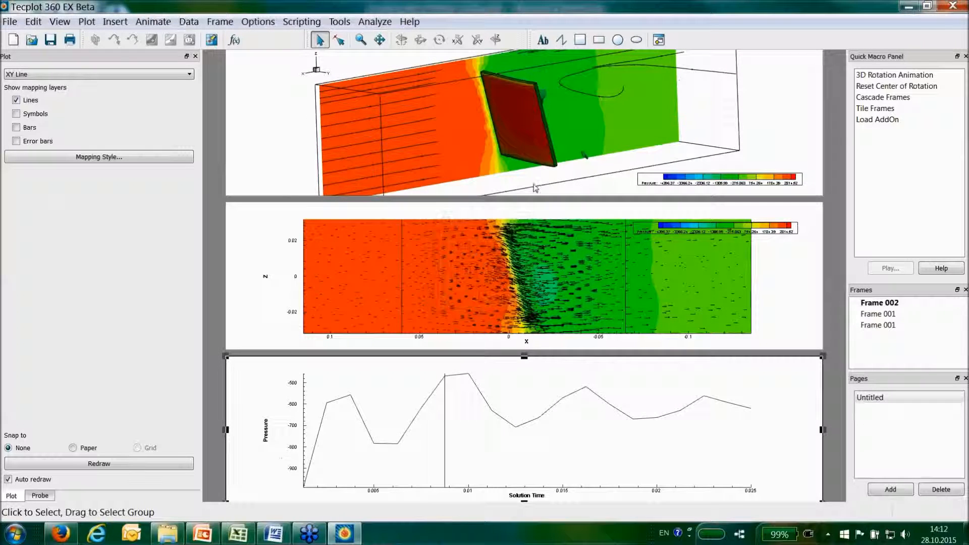
Fit the 3D plot within its frame and move the 2D frame's pressure legend above the contour plot.
{"action": "left_click", "coordinate": [539, 158]}
{"action": "left_click", "coordinate": [700, 228]}
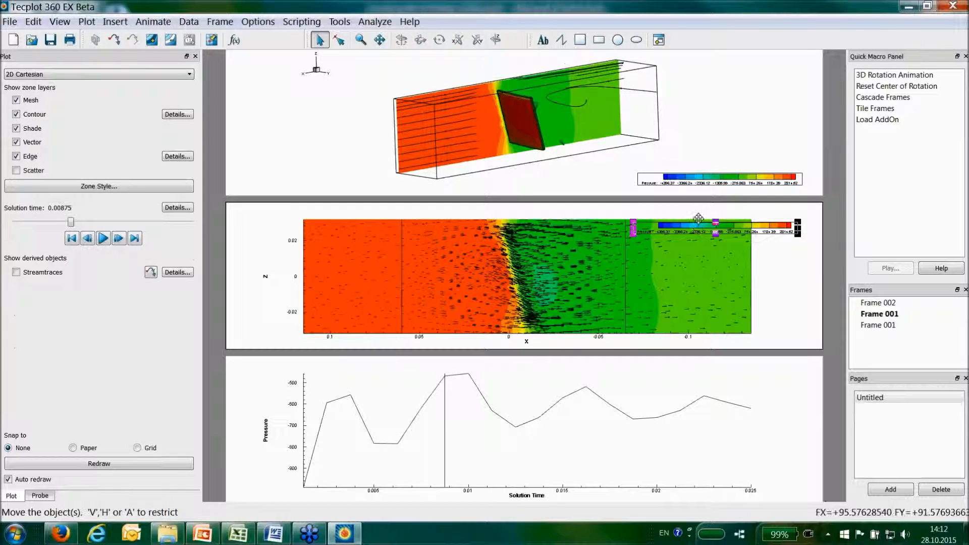
{"action": "left_click_drag", "start_coordinate": [699, 228], "coordinate": [696, 209]}
{"action": "left_click", "coordinate": [710, 134]}
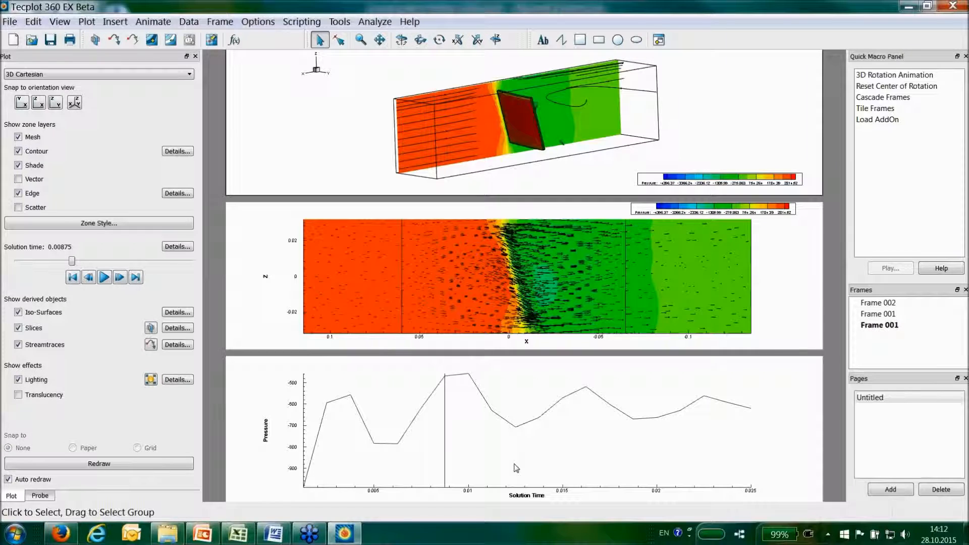
Show the X Velocity map in the time series plot and assign it to the Y2 axis.
{"action": "left_click", "coordinate": [305, 403]}
{"action": "left_click", "coordinate": [238, 382]}
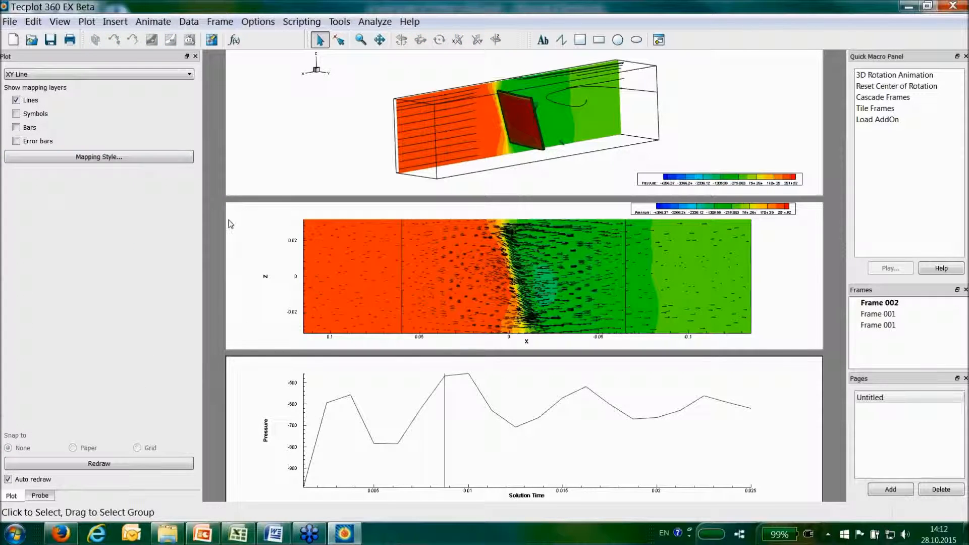
{"action": "left_click", "coordinate": [81, 157]}
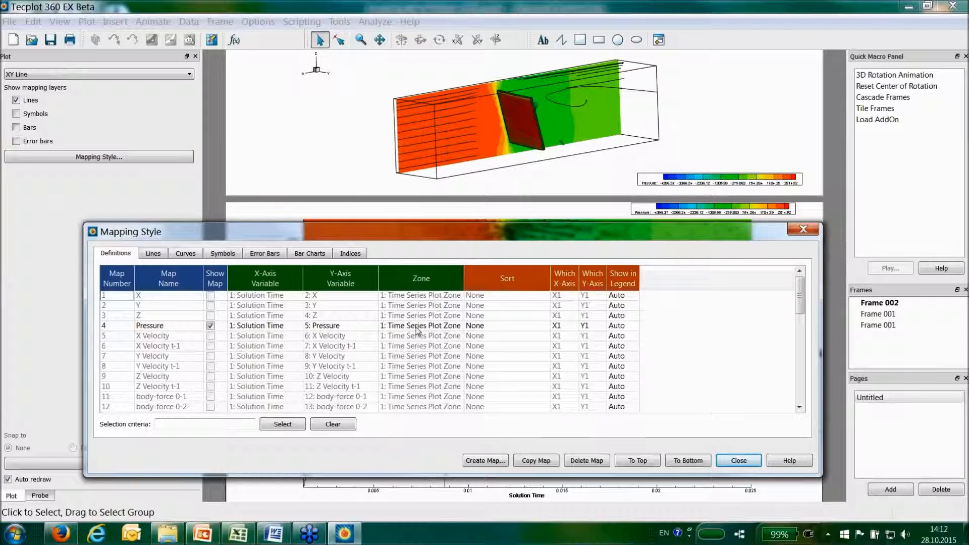
{"action": "left_click", "coordinate": [211, 335]}
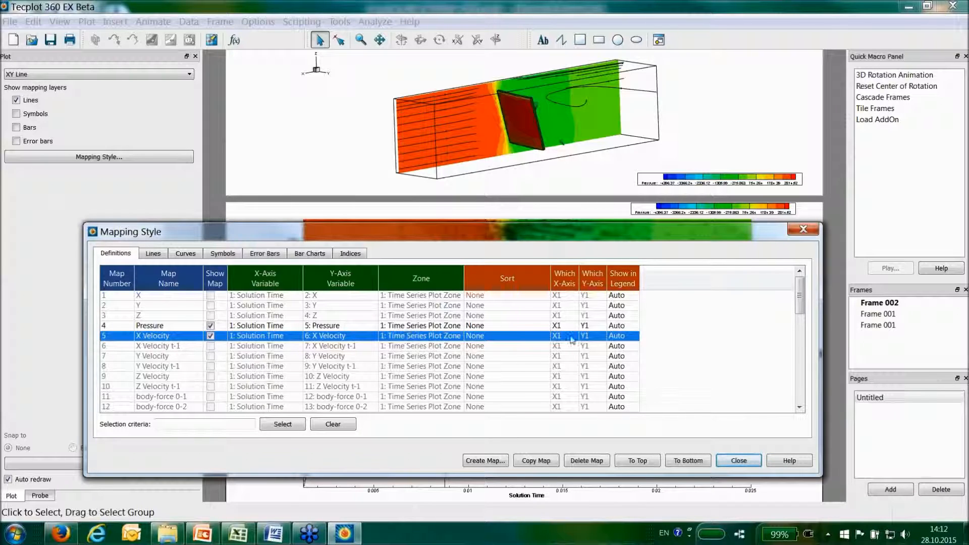
{"action": "left_click", "coordinate": [591, 337]}
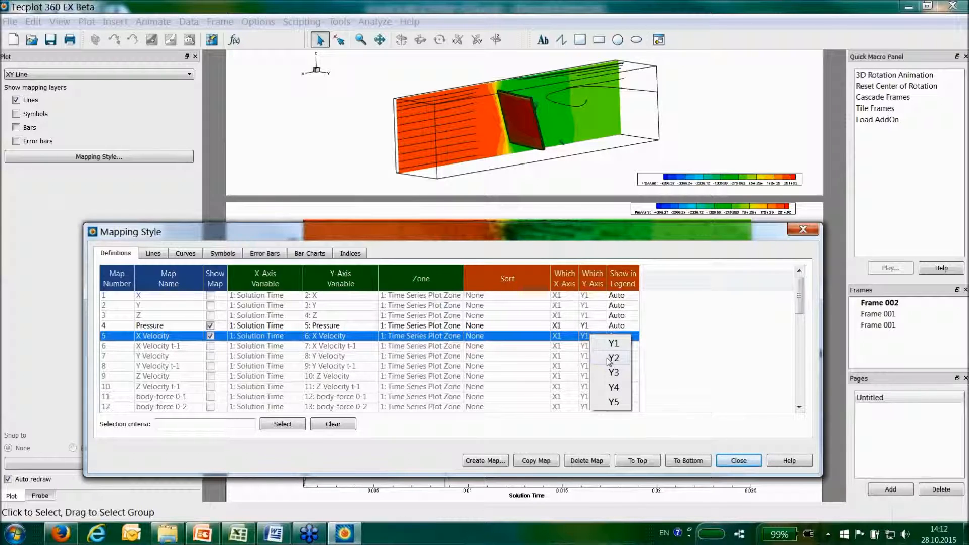
{"action": "left_click", "coordinate": [612, 358]}
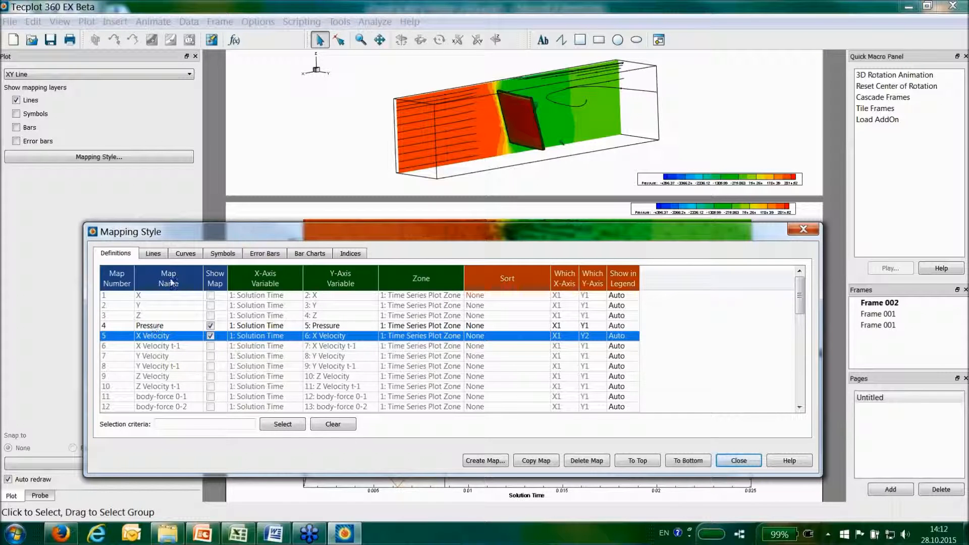
{"action": "left_click_drag", "start_coordinate": [283, 234], "coordinate": [287, 84]}
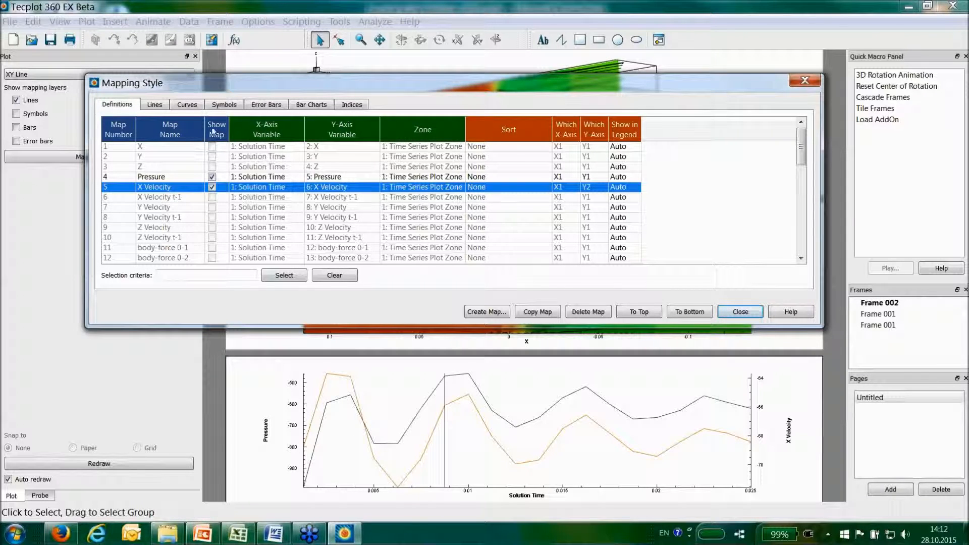
Turn on the symbols layer in the time series plot and hide the symbols of the Pressure map.
{"action": "left_click", "coordinate": [155, 104]}
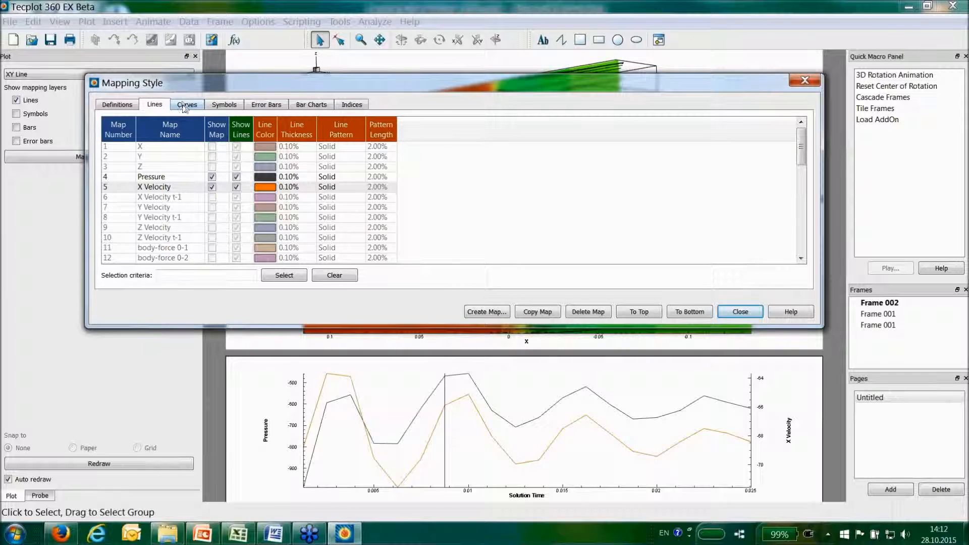
{"action": "left_click", "coordinate": [186, 106]}
{"action": "left_click", "coordinate": [224, 104]}
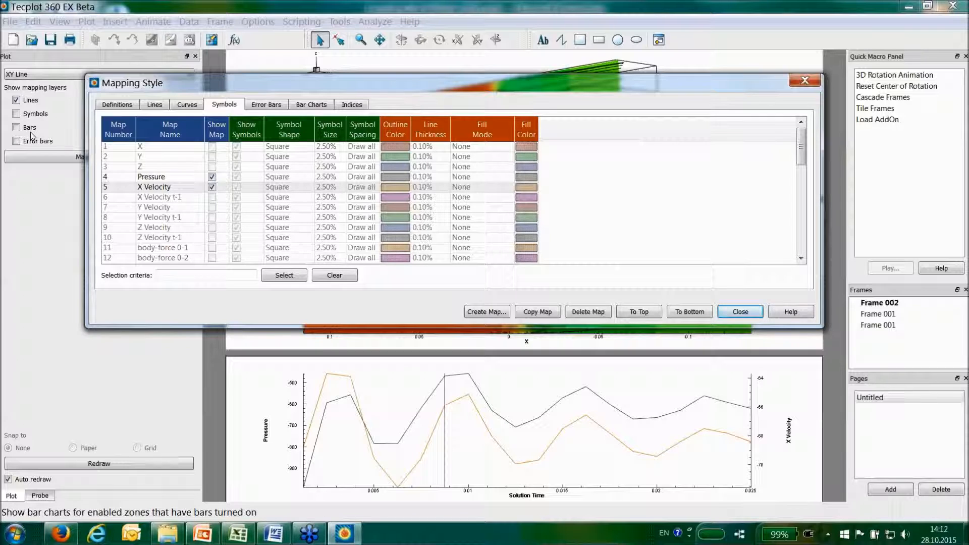
{"action": "left_click", "coordinate": [16, 114]}
{"action": "left_click", "coordinate": [236, 177]}
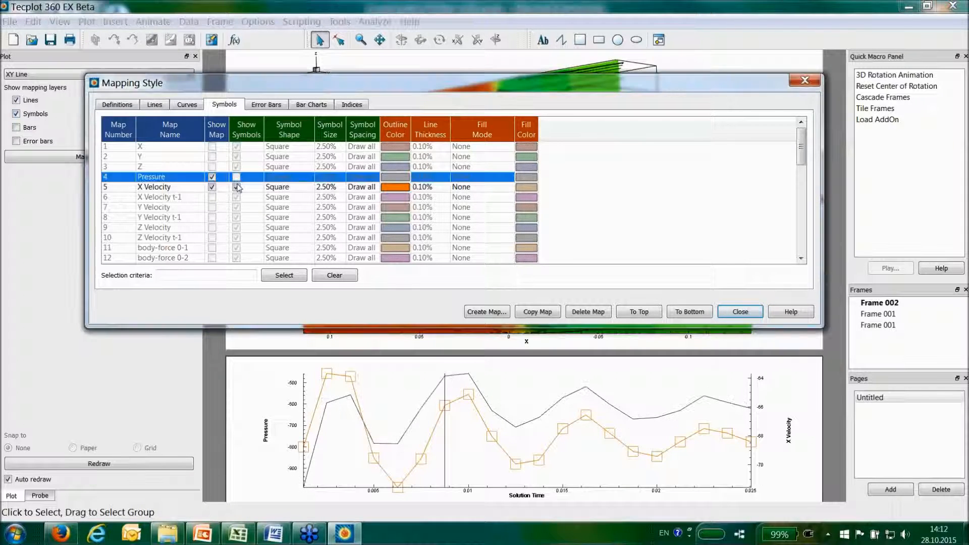
Set the X Velocity symbols to 1.00% size and fill them with a specific green color.
{"action": "left_click", "coordinate": [281, 190]}
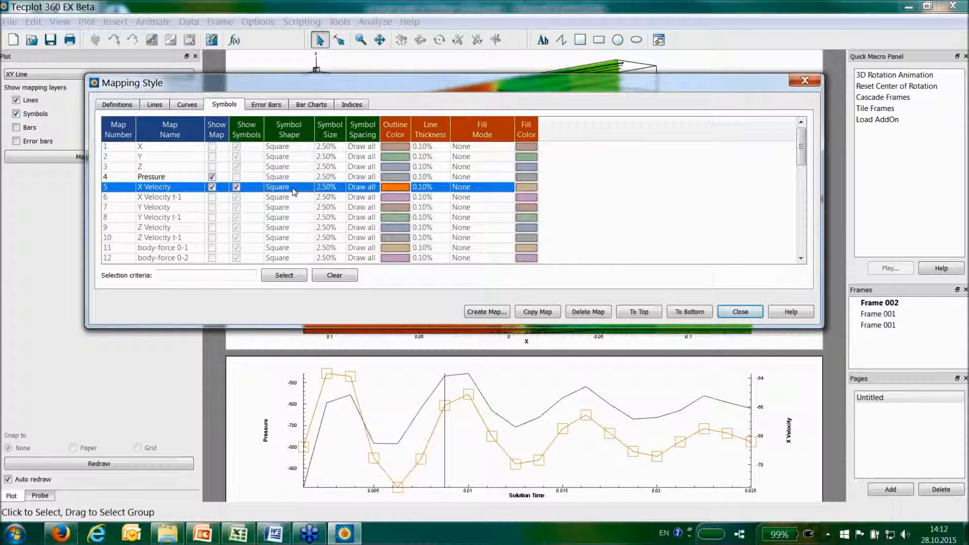
{"action": "left_click", "coordinate": [334, 188]}
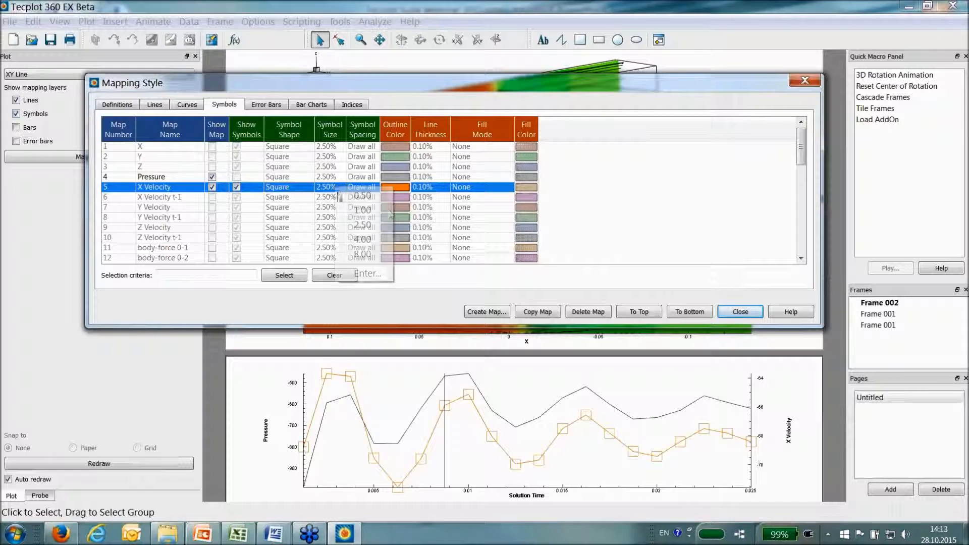
{"action": "left_click", "coordinate": [363, 210]}
{"action": "left_click", "coordinate": [470, 187]}
{"action": "left_click", "coordinate": [477, 212]}
{"action": "left_click", "coordinate": [527, 187]}
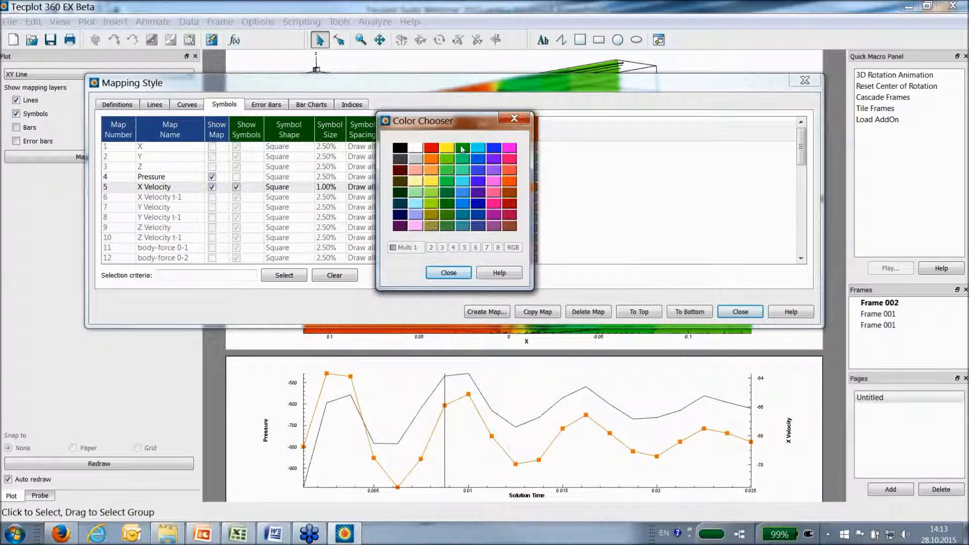
{"action": "left_click", "coordinate": [460, 149]}
{"action": "left_click", "coordinate": [740, 313]}
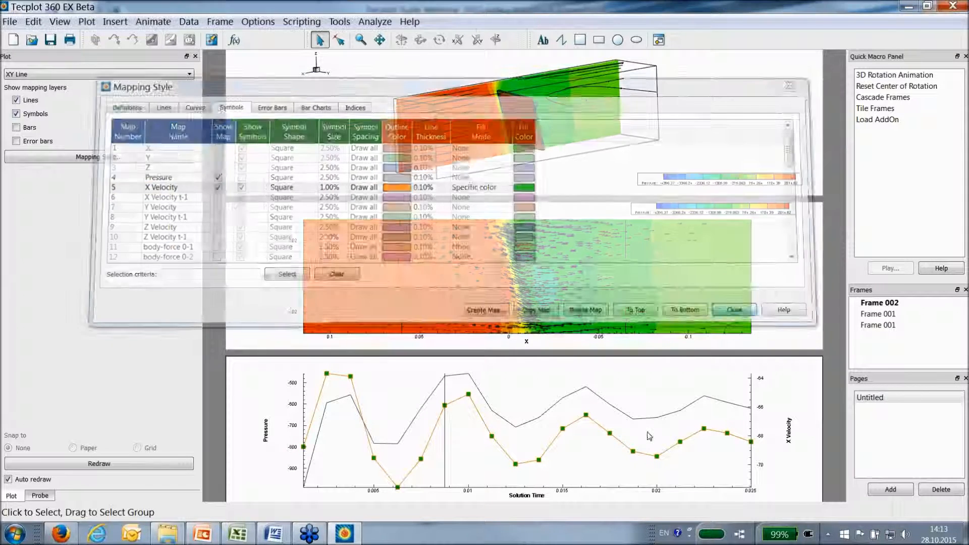
Play the time animation from the 3D frame, stop it at solution time 0.015, and redraw the plots.
{"action": "left_click", "coordinate": [328, 188]}
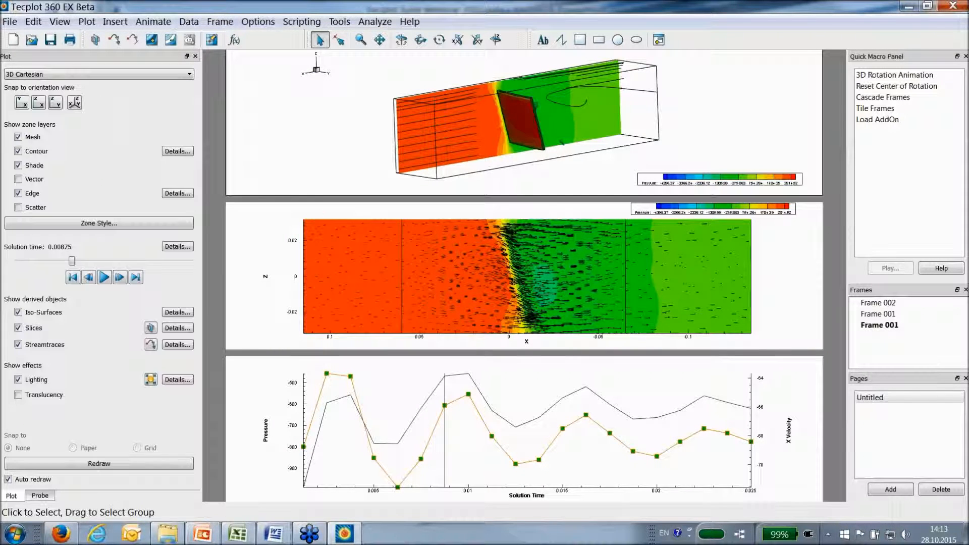
{"action": "left_click", "coordinate": [104, 277]}
{"action": "left_click", "coordinate": [104, 277]}
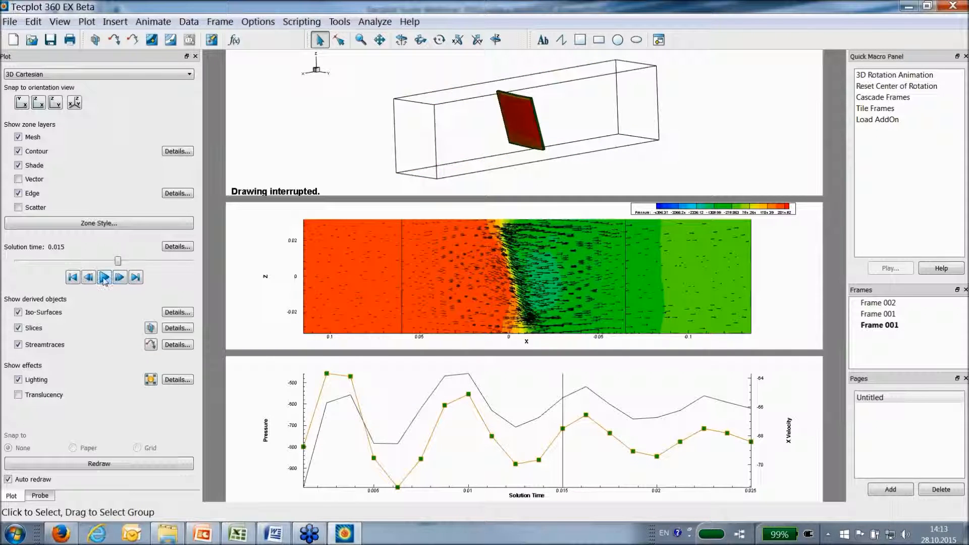
{"action": "left_click", "coordinate": [99, 464]}
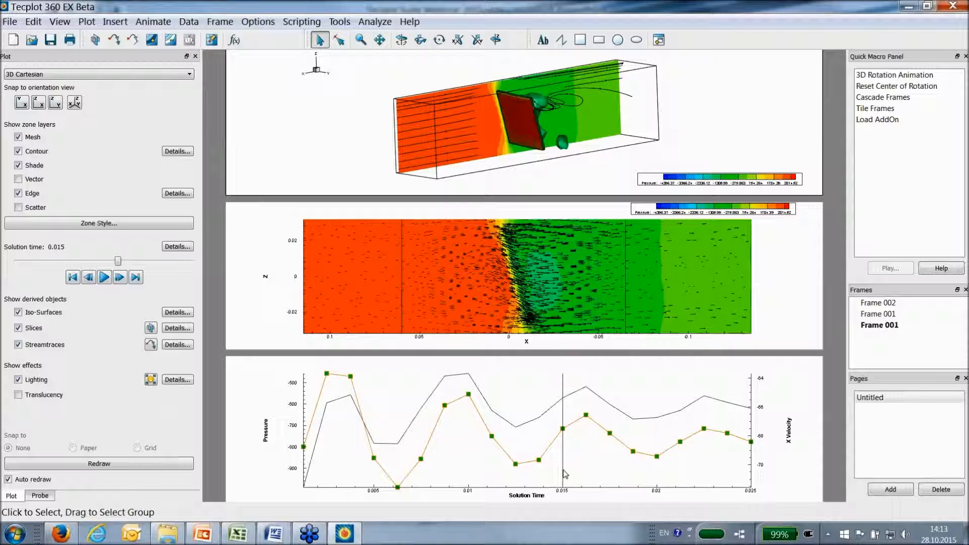
Generate an enlarged Fourier Transform plot of the pressure curve for inspection, and delete its frame.
{"action": "left_click", "coordinate": [497, 418]}
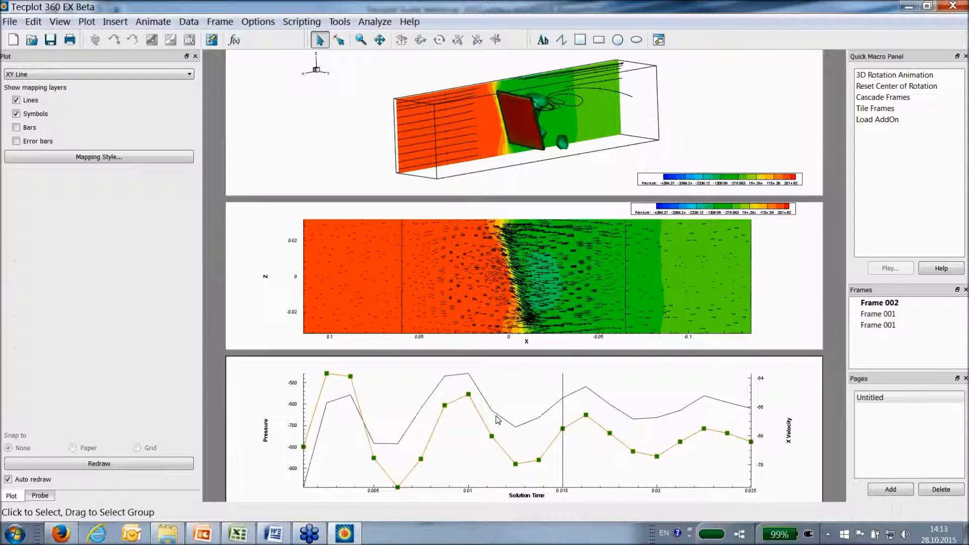
{"action": "right_click", "coordinate": [496, 417]}
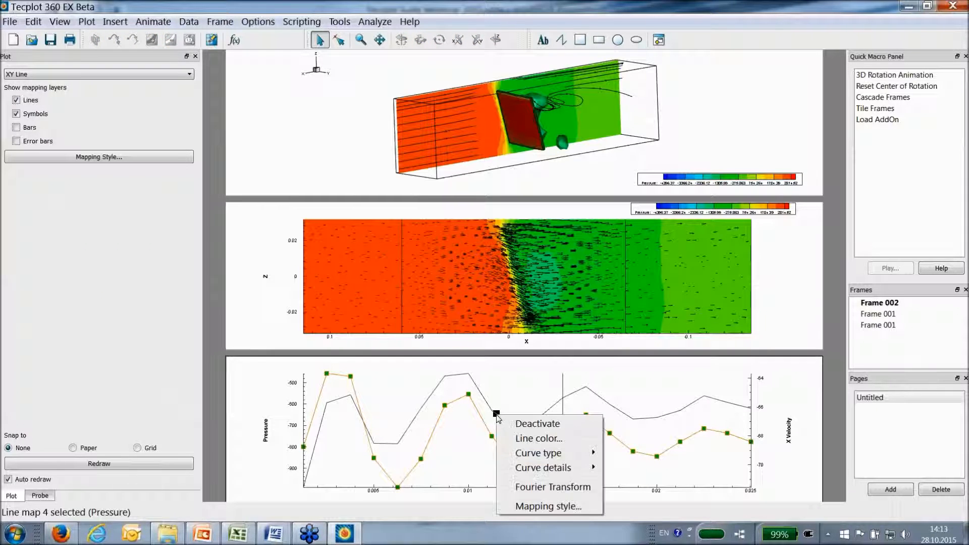
{"action": "left_click", "coordinate": [535, 487]}
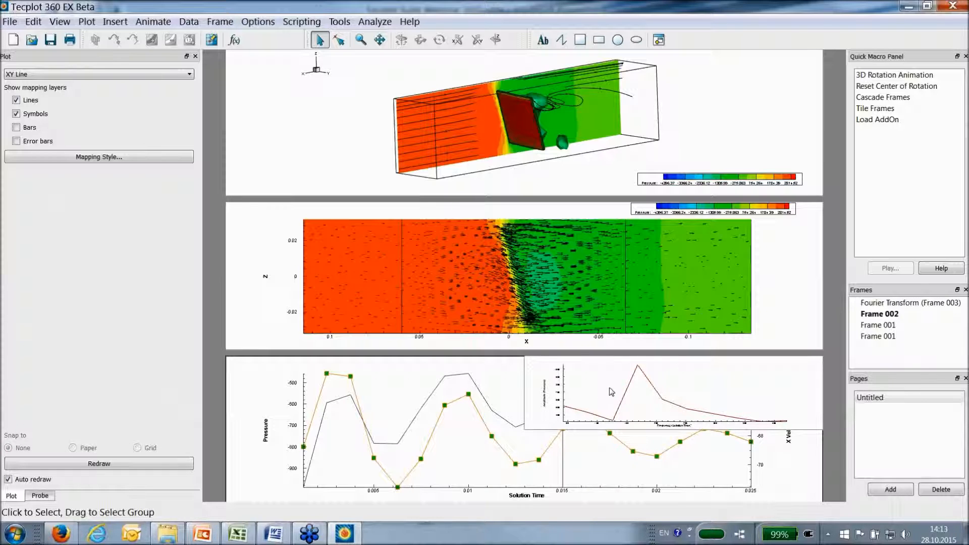
{"action": "left_click", "coordinate": [525, 429]}
{"action": "left_click_drag", "start_coordinate": [525, 429], "coordinate": [349, 480]}
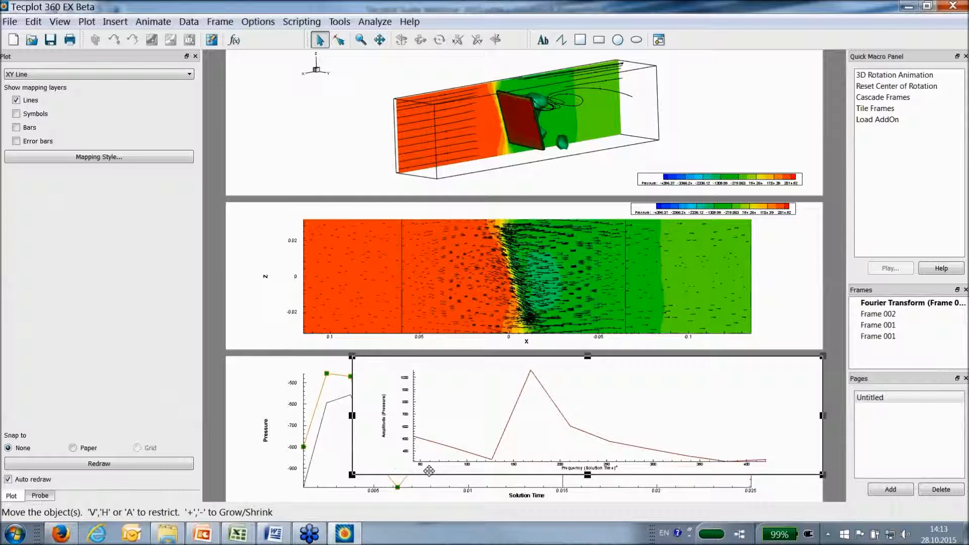
{"action": "key", "text": "Delete"}
{"action": "left_click", "coordinate": [525, 286]}
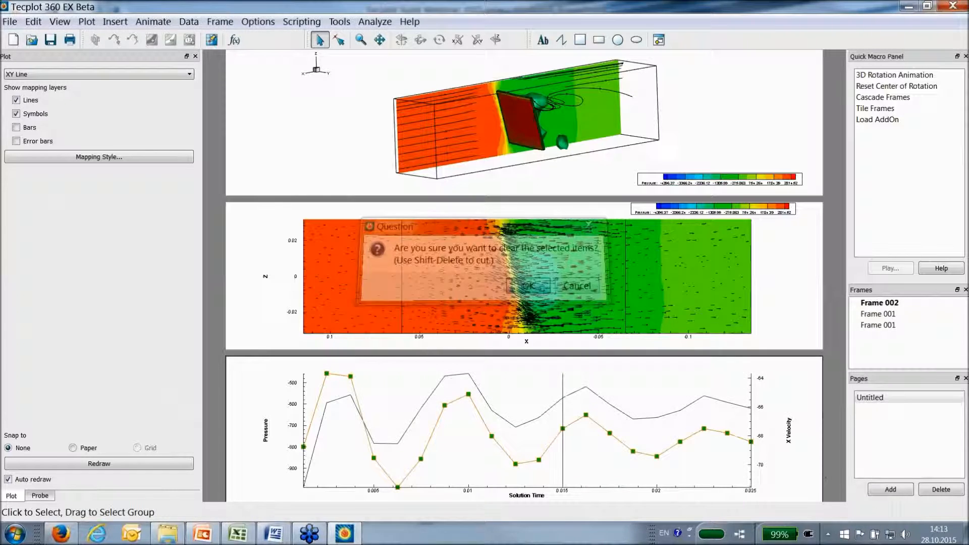
Rename the untitled page as Fluent.
{"action": "left_click", "coordinate": [880, 399]}
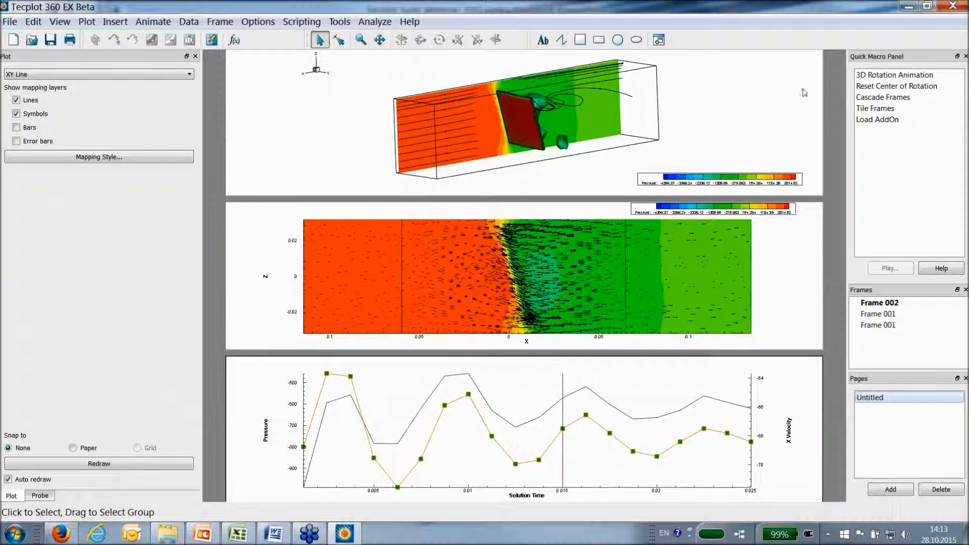
{"action": "double_click", "coordinate": [880, 401]}
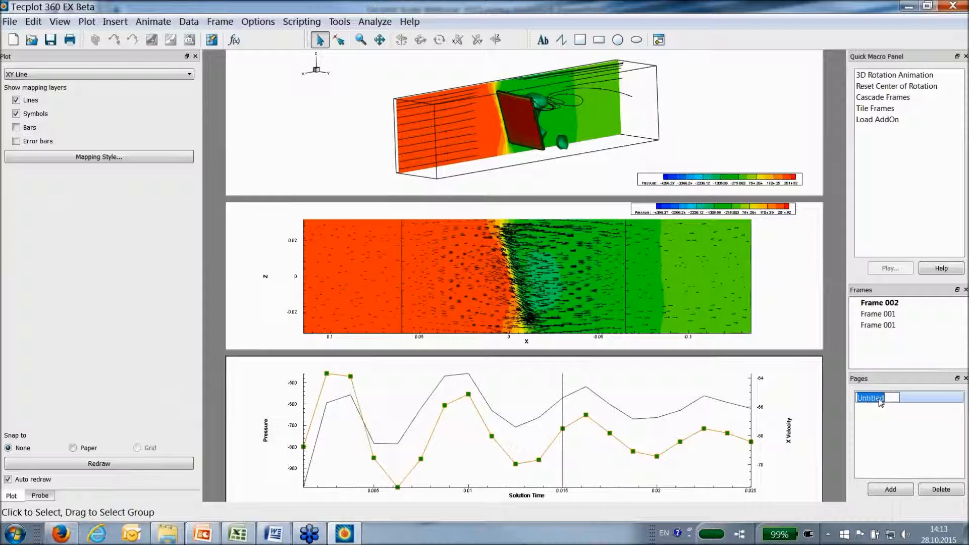
{"action": "type", "text": "Fluent"}
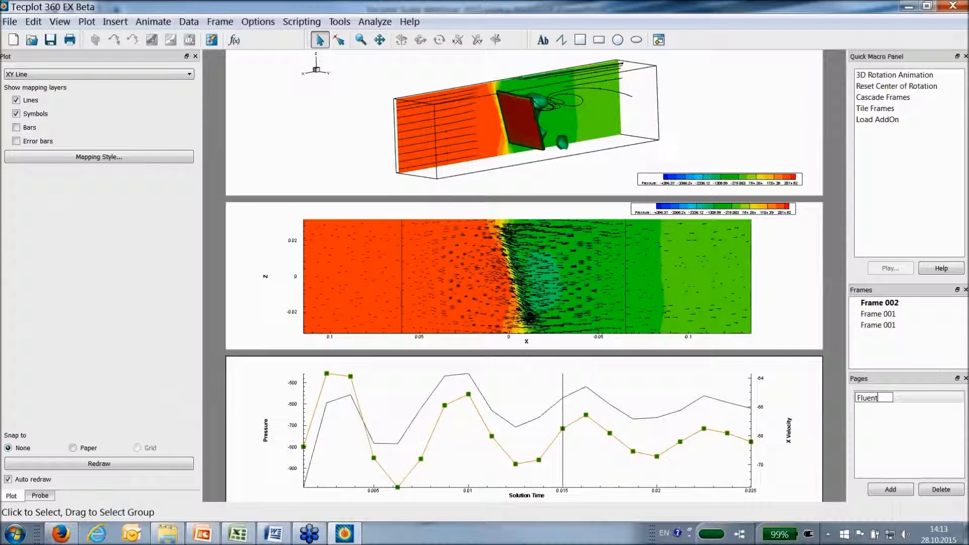
{"action": "key", "text": "Return"}
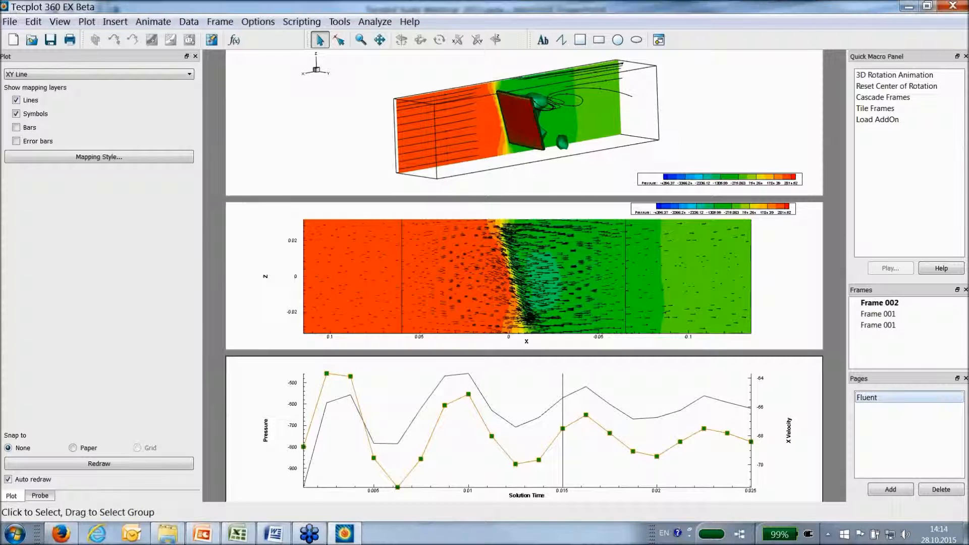
Add a new page and name it Fluent VS ANSYS Mech.
{"action": "left_click", "coordinate": [891, 489]}
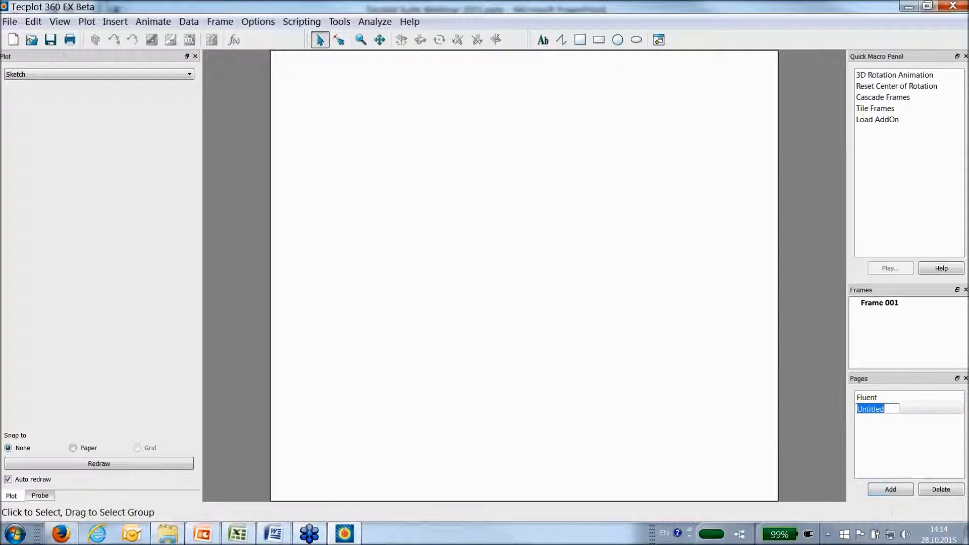
{"action": "type", "text": "Fluent VS ANSYS"}
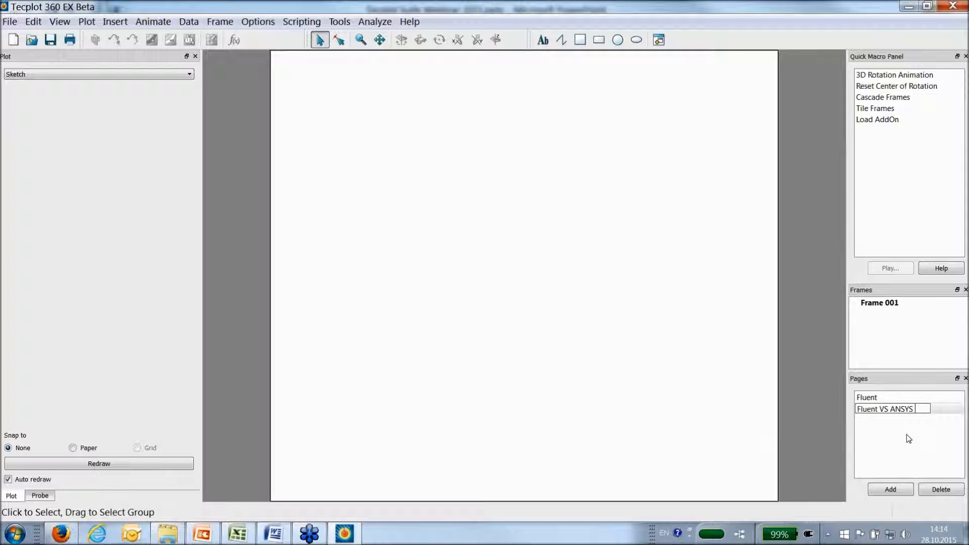
{"action": "type", "text": " Mech"}
{"action": "key", "text": "Return"}
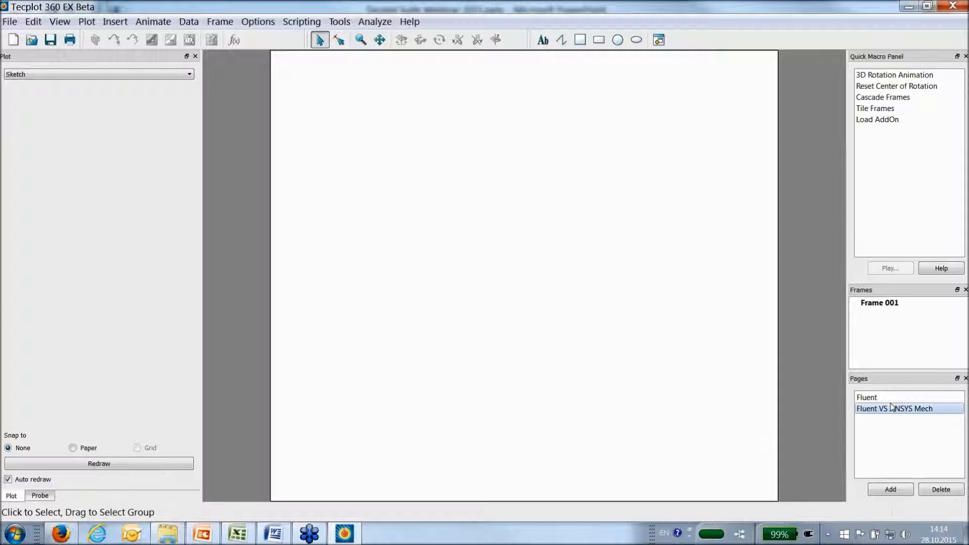
{"action": "left_click", "coordinate": [736, 361]}
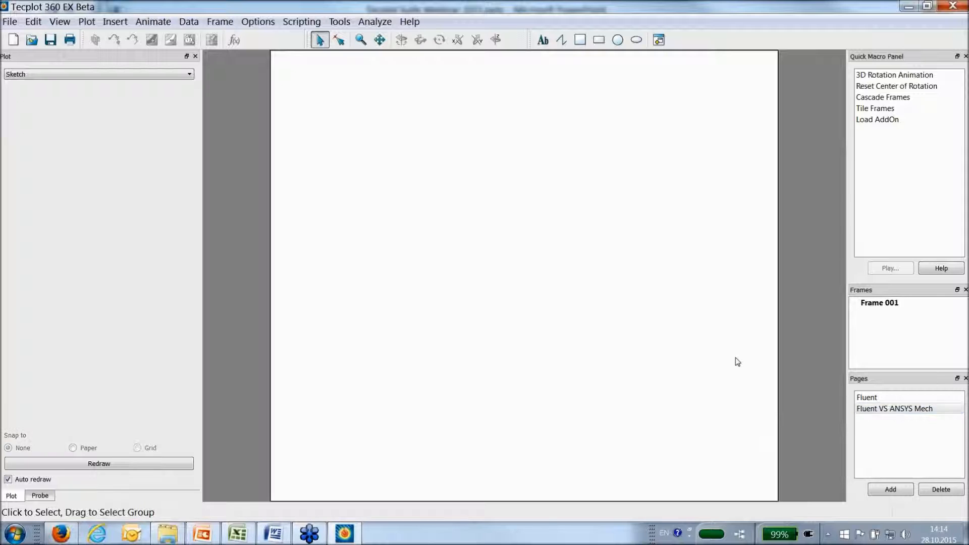
{"action": "left_click", "coordinate": [164, 74]}
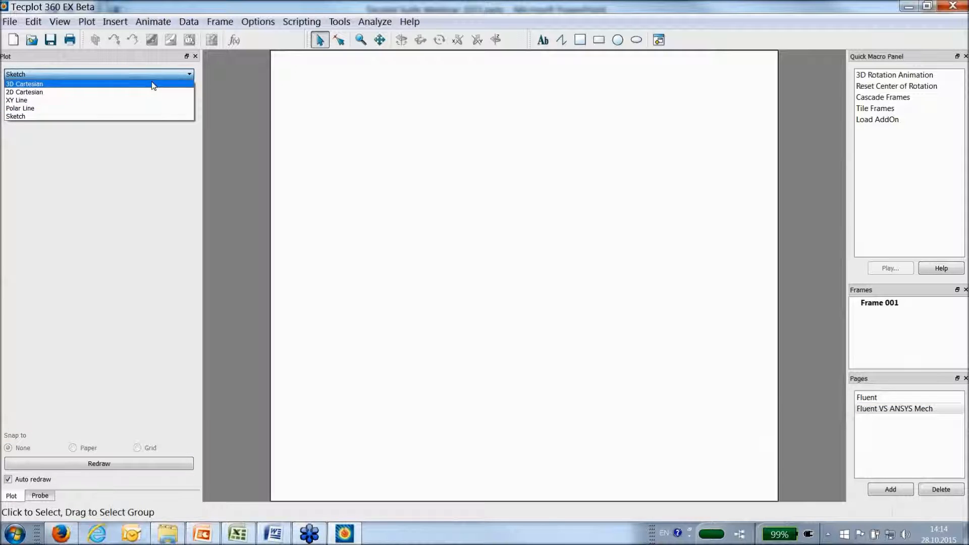
{"action": "left_click", "coordinate": [153, 84]}
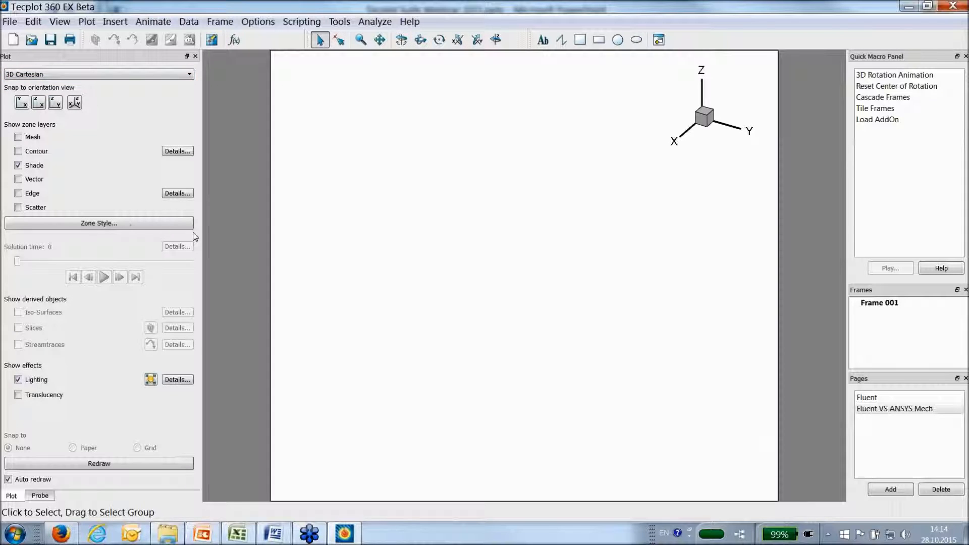
{"action": "left_click", "coordinate": [130, 225]}
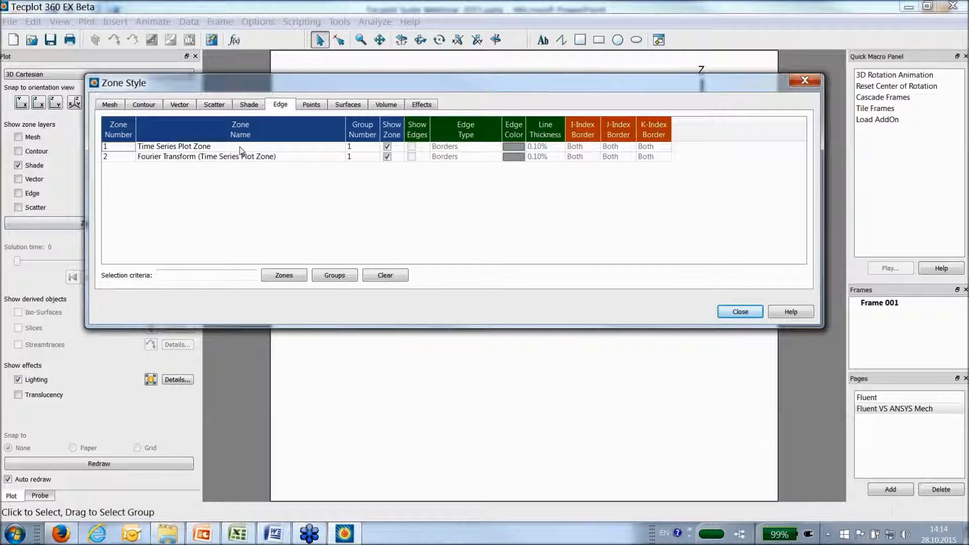
{"action": "left_click", "coordinate": [805, 80]}
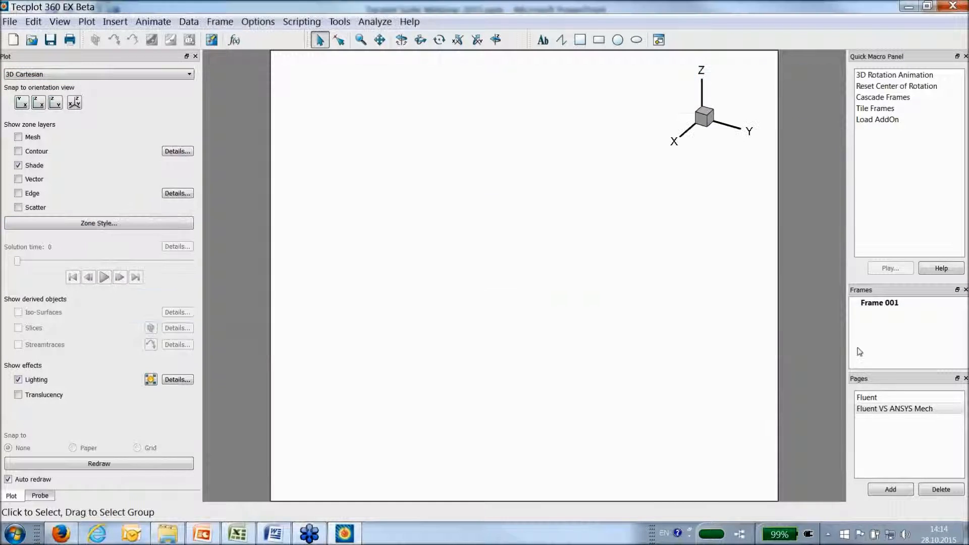
{"action": "left_click", "coordinate": [877, 398]}
{"action": "left_click", "coordinate": [880, 408]}
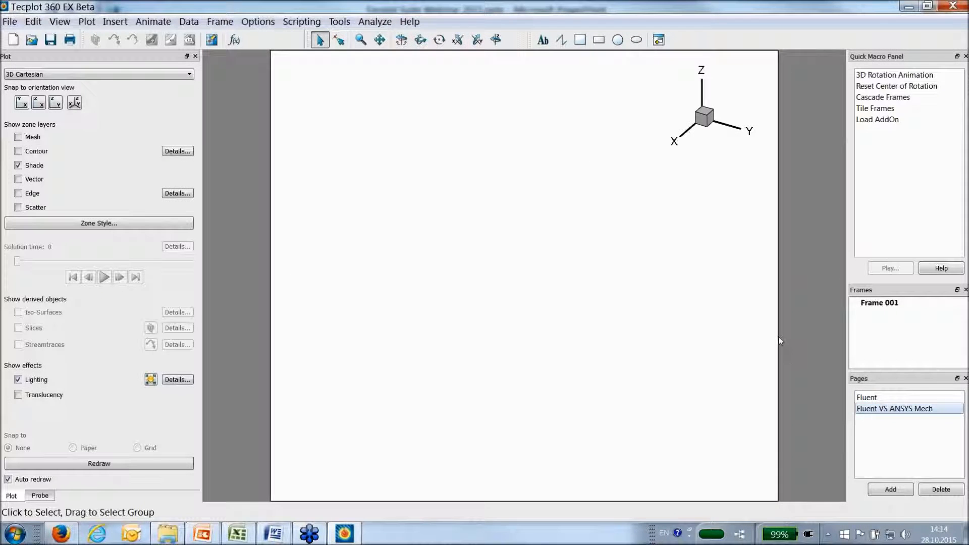
{"action": "left_click", "coordinate": [777, 338]}
{"action": "key", "text": "Delete"}
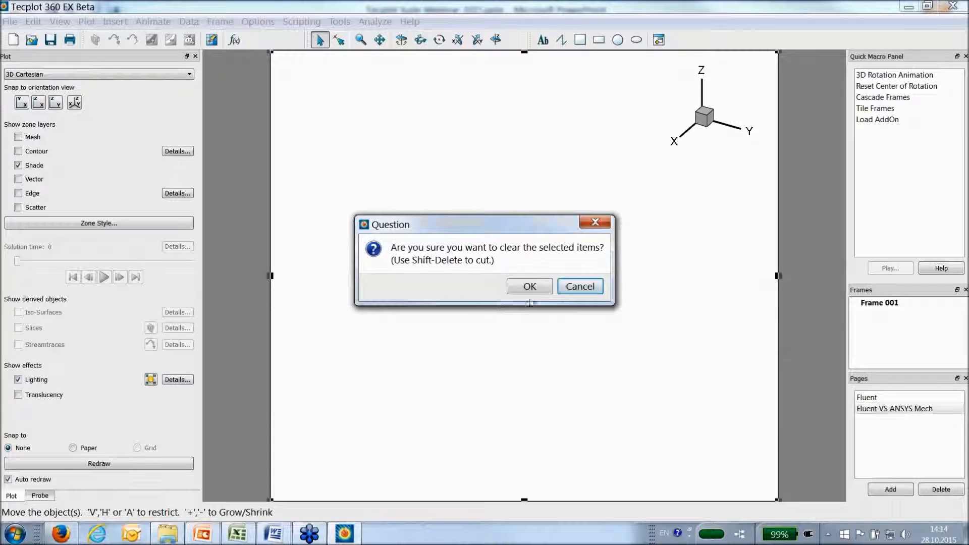
{"action": "left_click", "coordinate": [540, 290]}
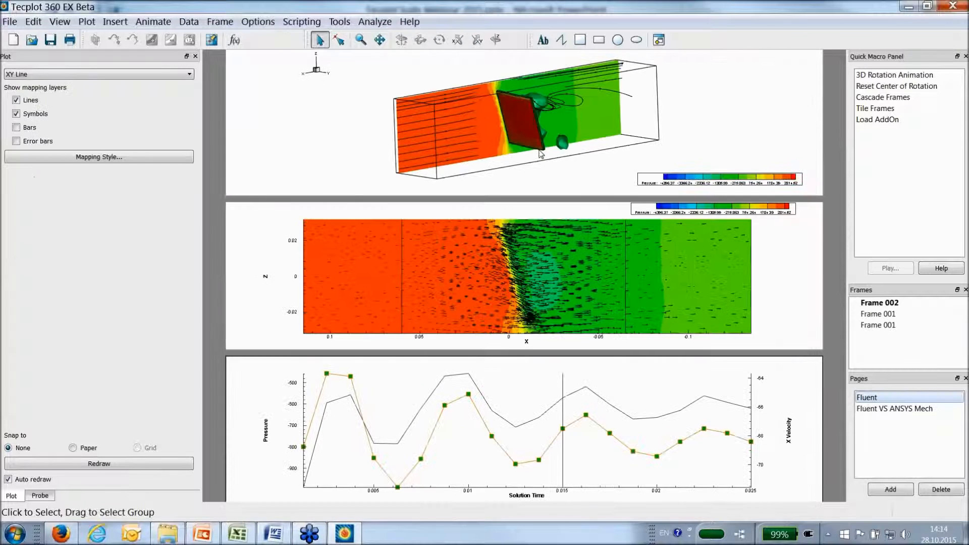
Copy the 3D Cartesian frame from the Fluent page and paste it onto the Fluent VS ANSYS Mech page.
{"action": "left_click", "coordinate": [539, 194]}
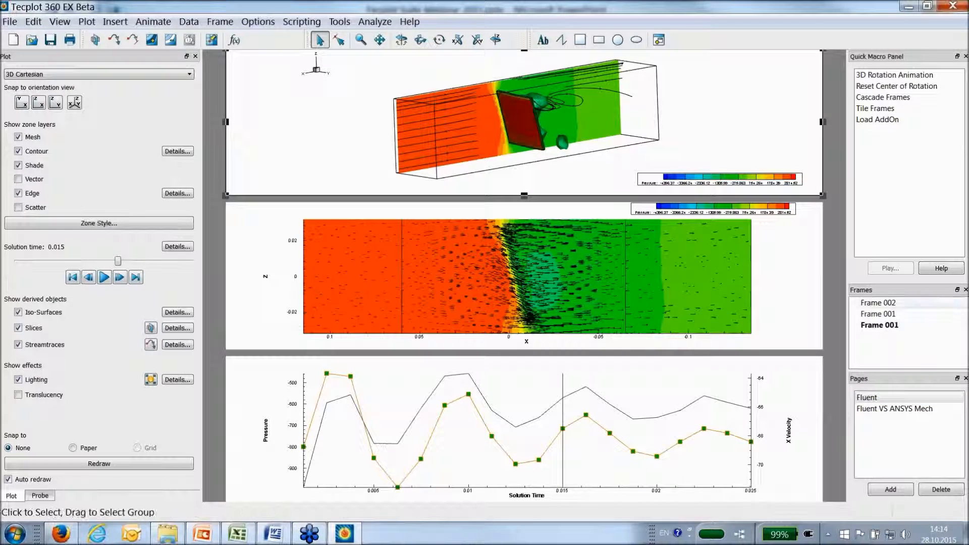
{"action": "left_click", "coordinate": [894, 409]}
{"action": "key", "text": "ctrl+v"}
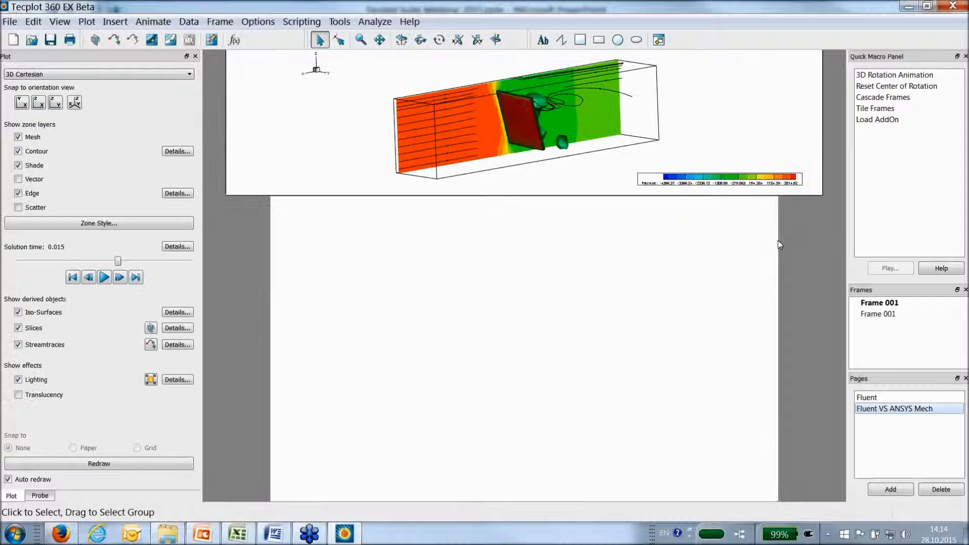
Delete the blank frame behind the pasted 3D frame and extend the 3D frame's lower edge to about half the page height.
{"action": "left_click", "coordinate": [780, 255]}
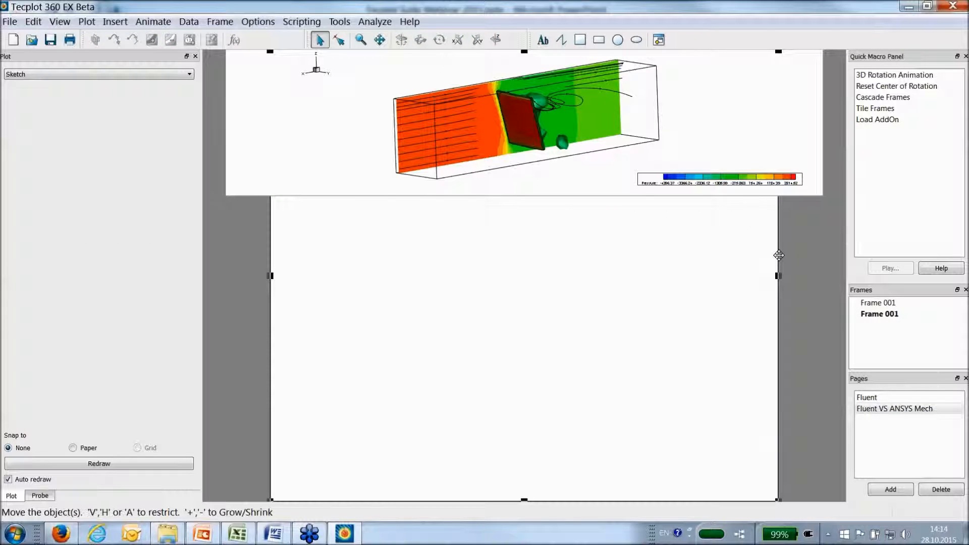
{"action": "key", "text": "Delete"}
{"action": "left_click", "coordinate": [530, 288]}
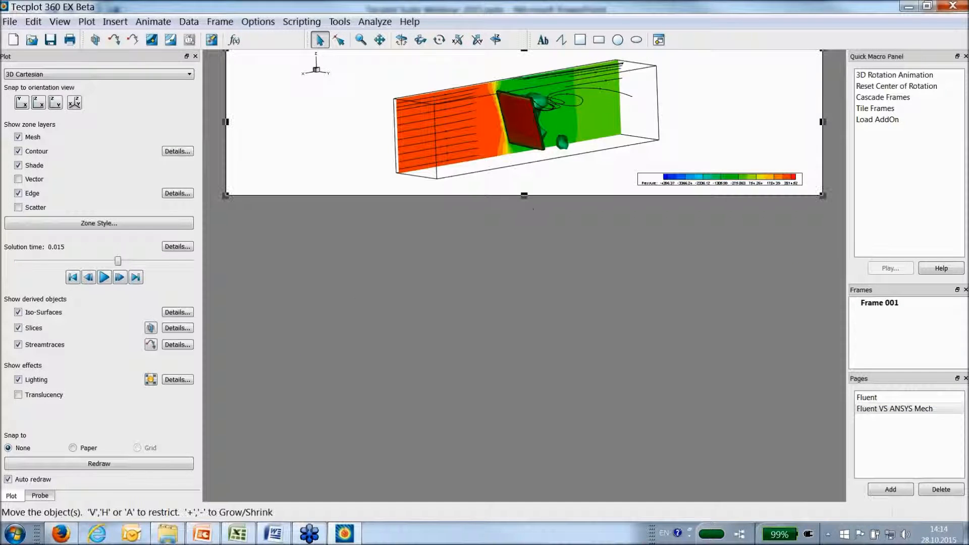
{"action": "left_click_drag", "start_coordinate": [524, 195], "coordinate": [524, 285]}
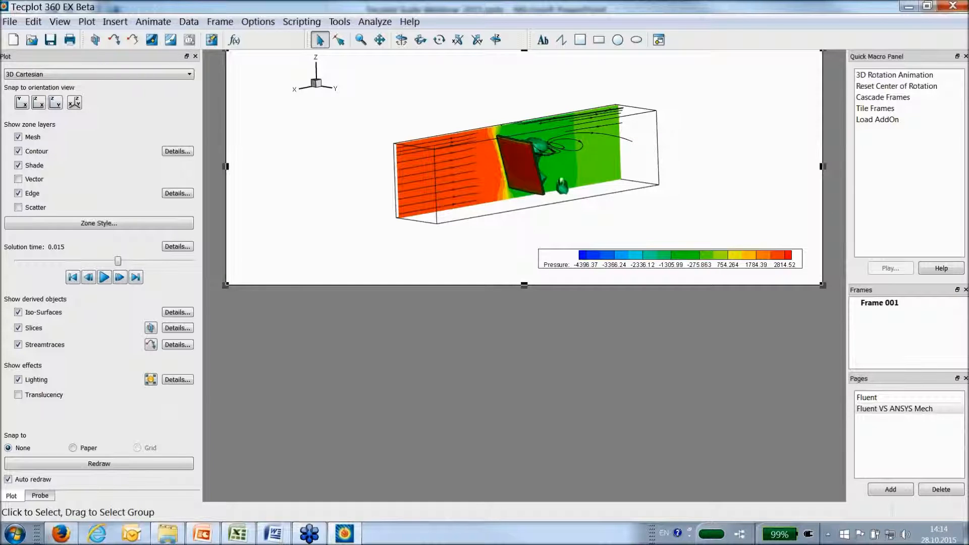
{"action": "left_click", "coordinate": [881, 396]}
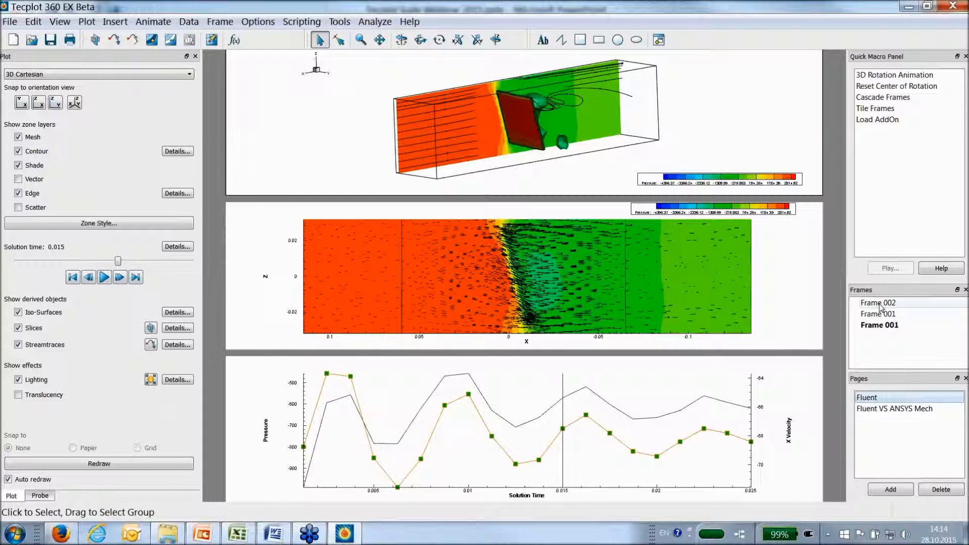
{"action": "left_click", "coordinate": [578, 145]}
{"action": "left_click", "coordinate": [881, 408]}
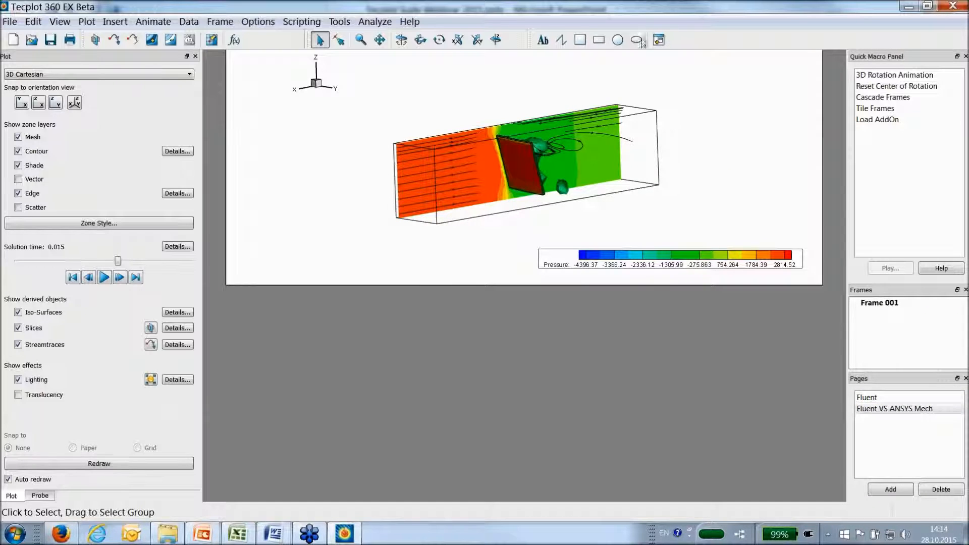
Create a new frame directly below the 3D flow frame, about as wide as it.
{"action": "left_click", "coordinate": [659, 40]}
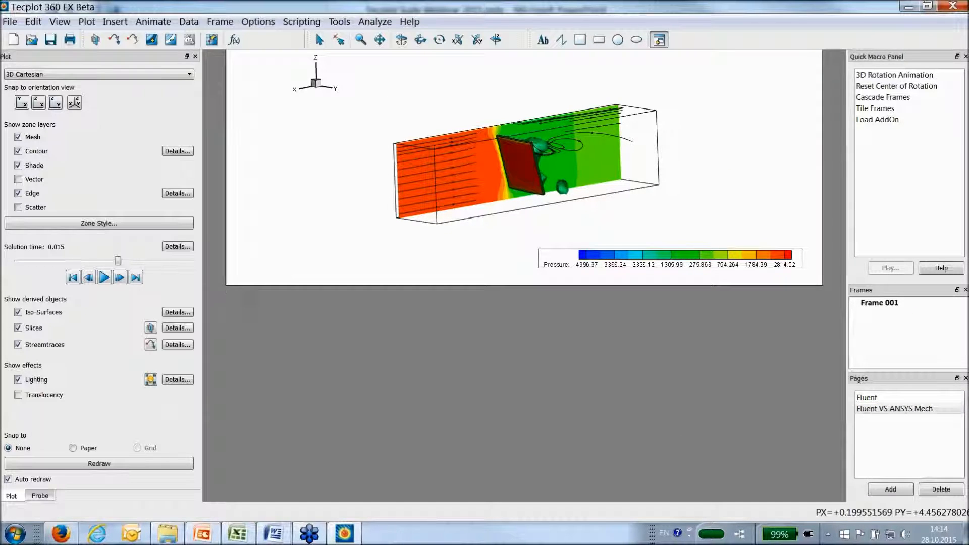
{"action": "mouse_move", "coordinate": [226, 288]}
{"action": "left_mouse_down"}
{"action": "mouse_move", "coordinate": [827, 475]}
{"action": "mouse_move", "coordinate": [811, 485]}
{"action": "mouse_move", "coordinate": [819, 488]}
{"action": "left_mouse_up"}
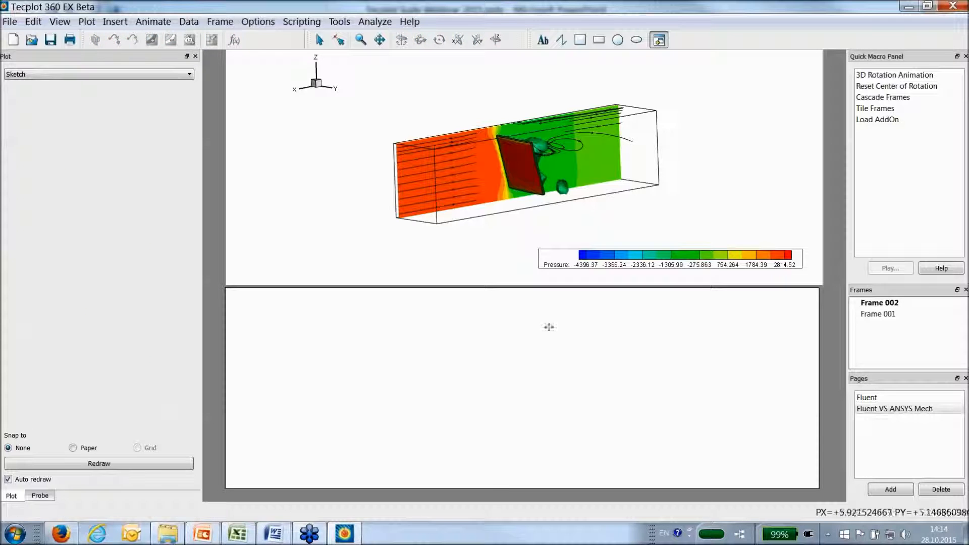
Load the result file from the Ansys folder of the Elastic Flap case into the new frame using the ANSYS Results (FEA) loader.
{"action": "left_click", "coordinate": [31, 39]}
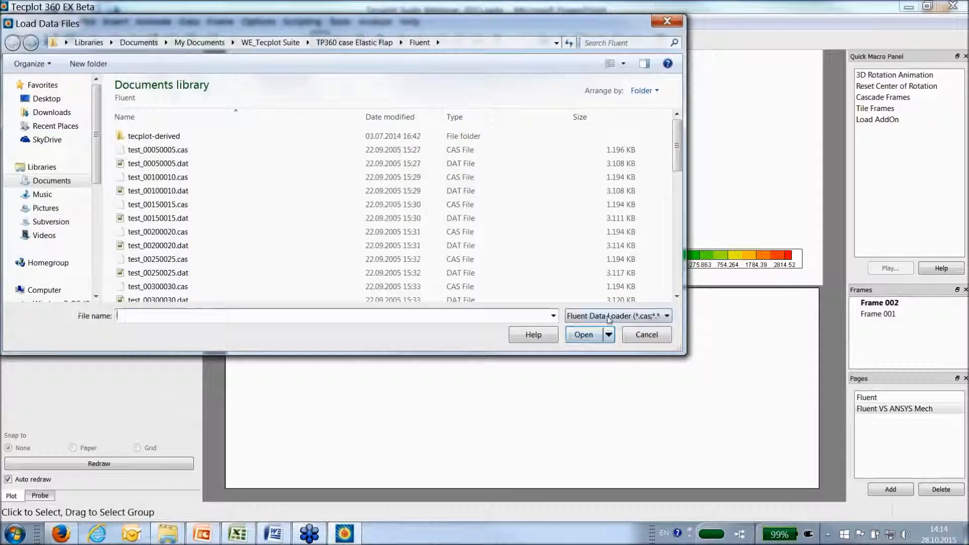
{"action": "left_click", "coordinate": [612, 317]}
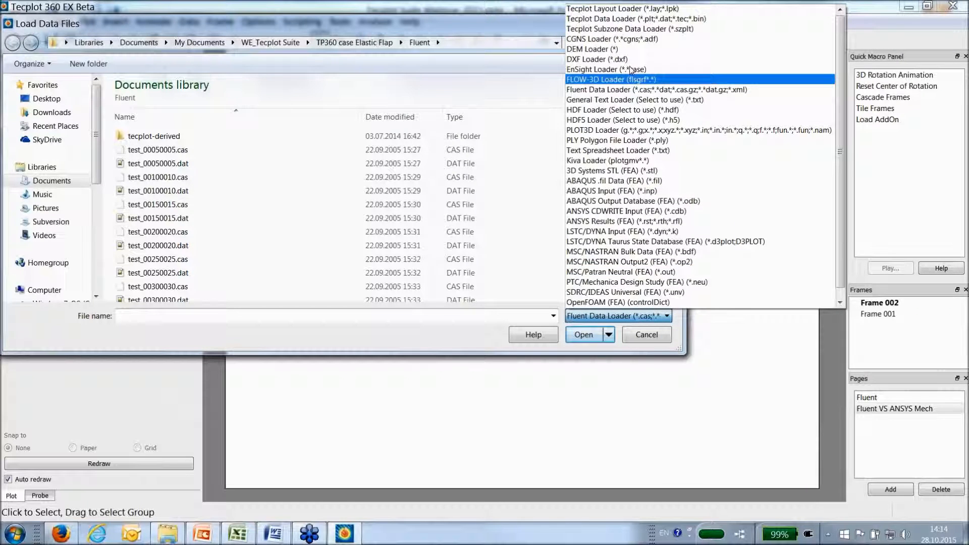
{"action": "left_click", "coordinate": [583, 222]}
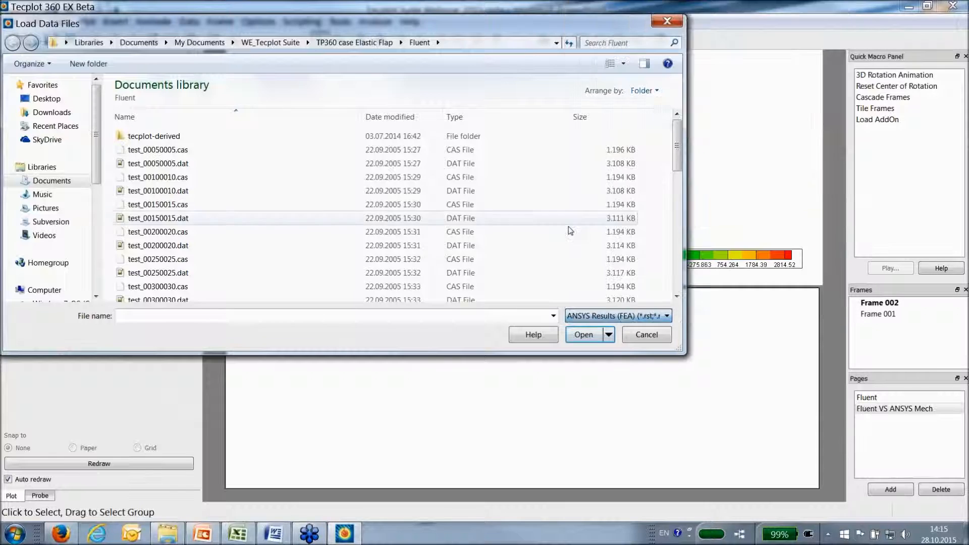
{"action": "left_click", "coordinate": [347, 43]}
{"action": "left_click", "coordinate": [214, 136]}
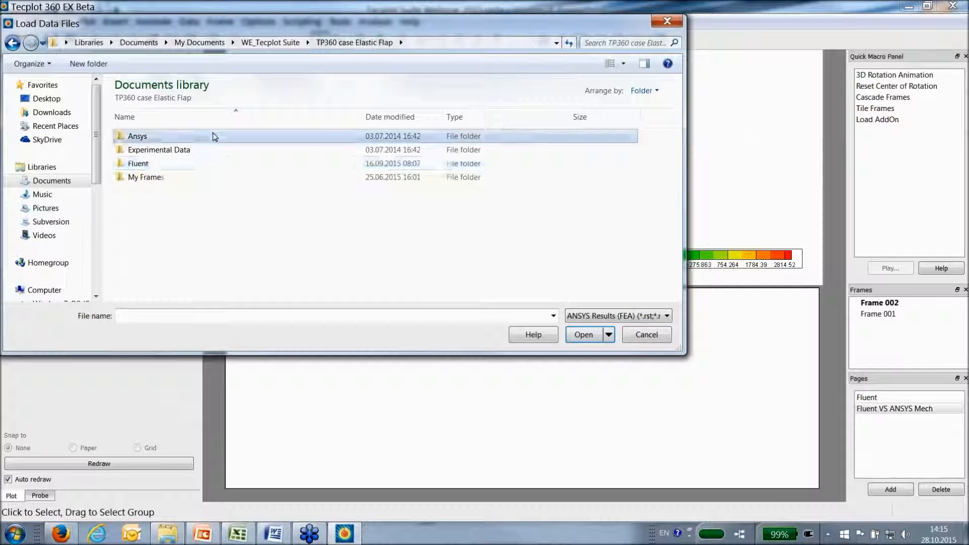
{"action": "double_click", "coordinate": [215, 137]}
{"action": "double_click", "coordinate": [195, 139]}
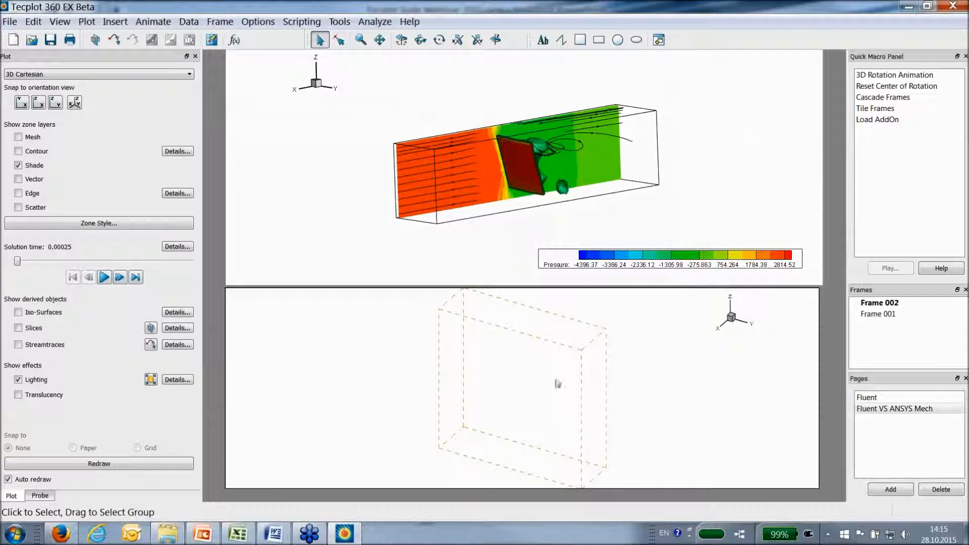
Turn on contour display for the ANSYS flap in the lower frame.
{"action": "right_click", "coordinate": [516, 331]}
{"action": "left_click", "coordinate": [548, 328]}
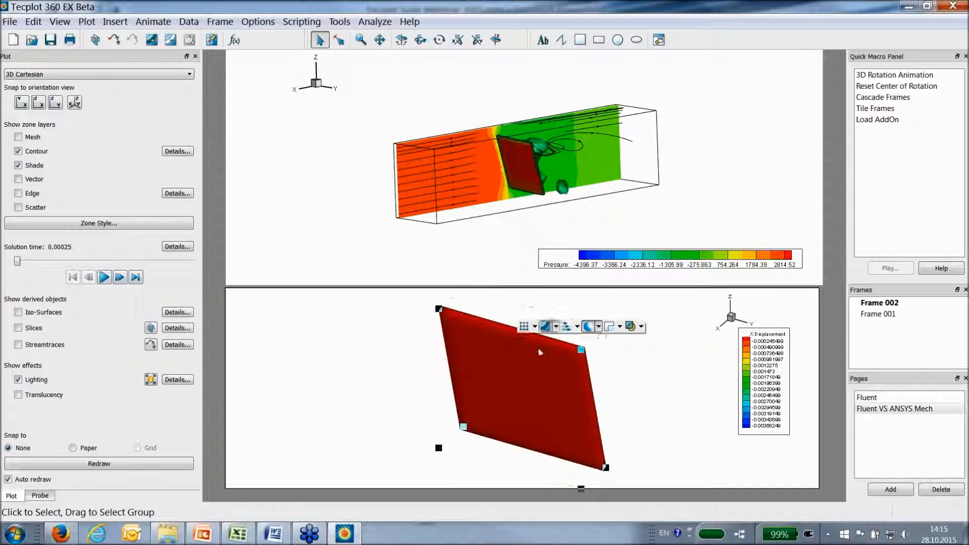
{"action": "left_click", "coordinate": [425, 362]}
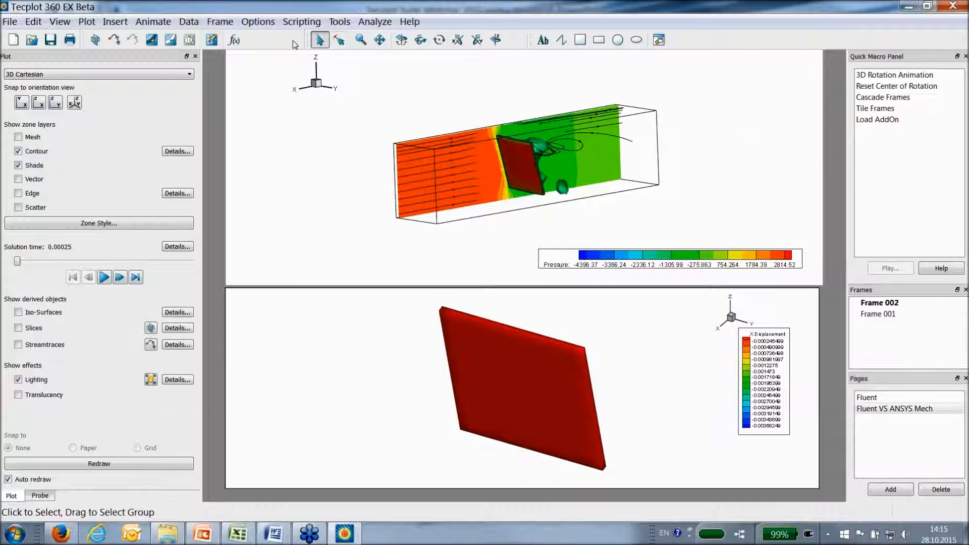
Derive the Von Mises variable from Strain with FEA Post-Processing and add it to the flap's data set.
{"action": "left_click", "coordinate": [337, 22]}
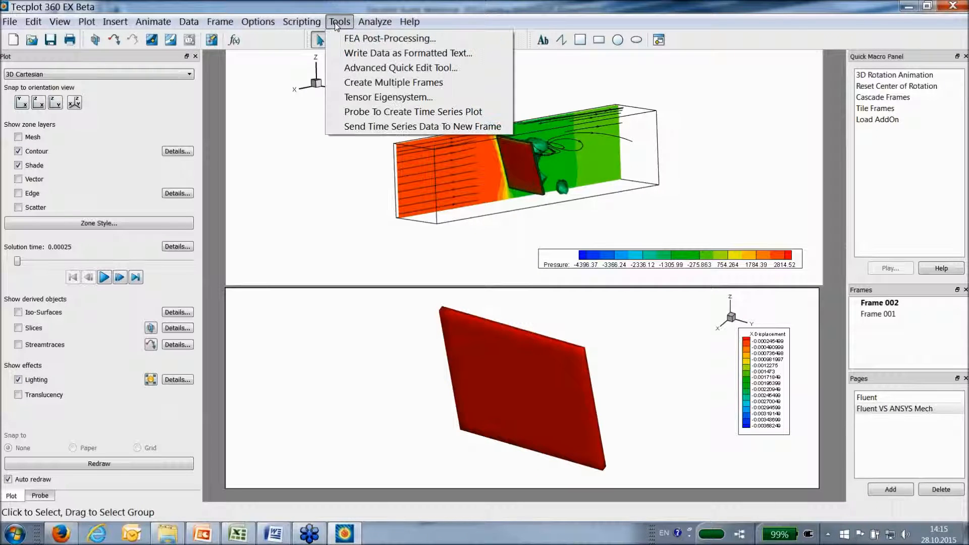
{"action": "mouse_move", "coordinate": [364, 24]}
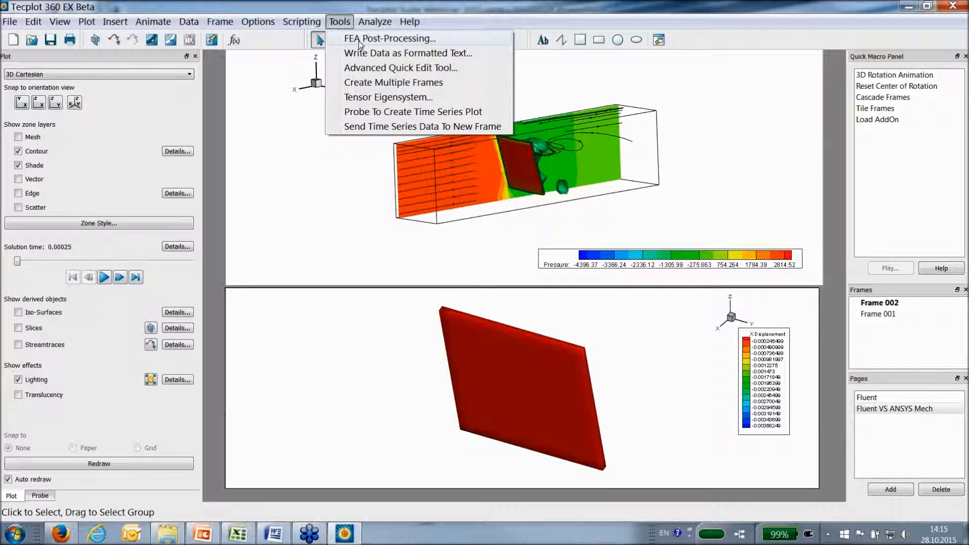
{"action": "left_click", "coordinate": [360, 40]}
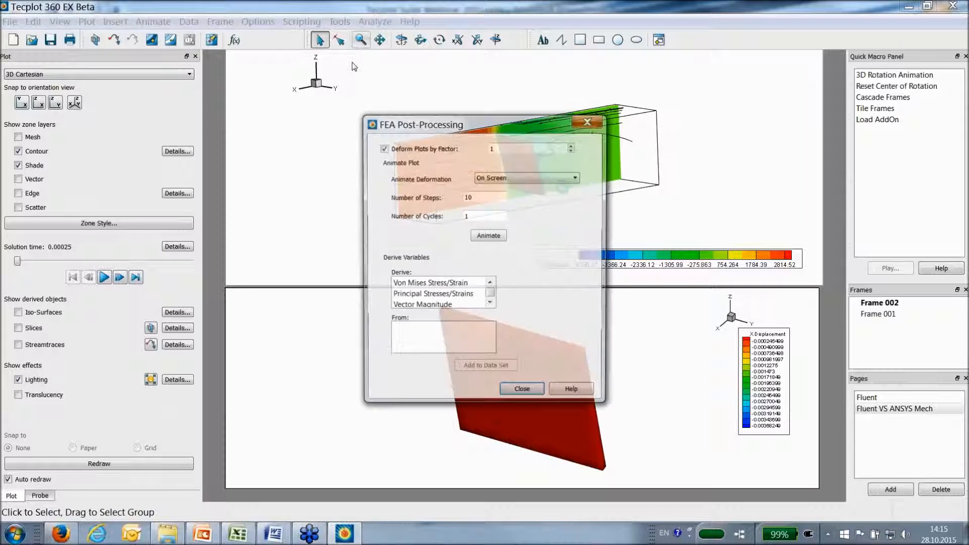
{"action": "left_click", "coordinate": [428, 286]}
{"action": "left_click", "coordinate": [401, 341]}
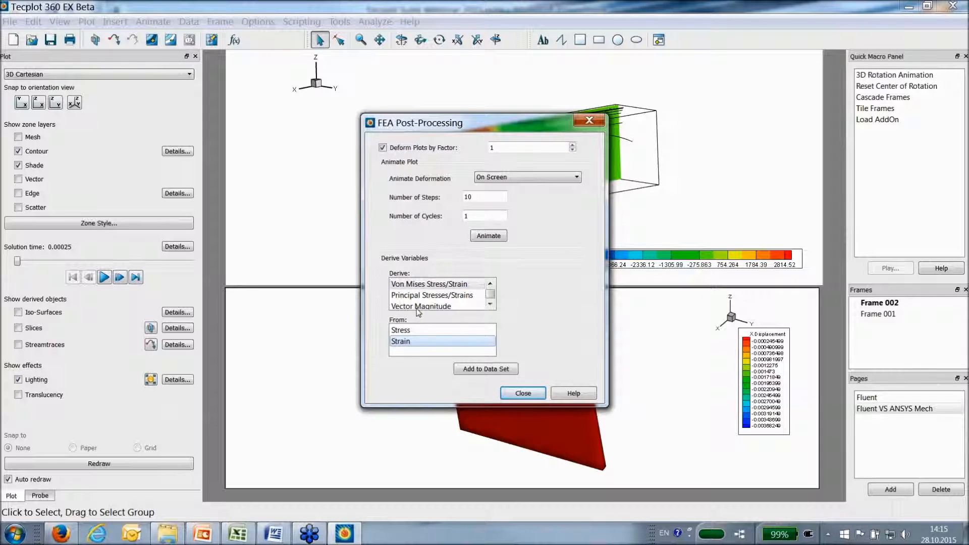
{"action": "left_click", "coordinate": [480, 371]}
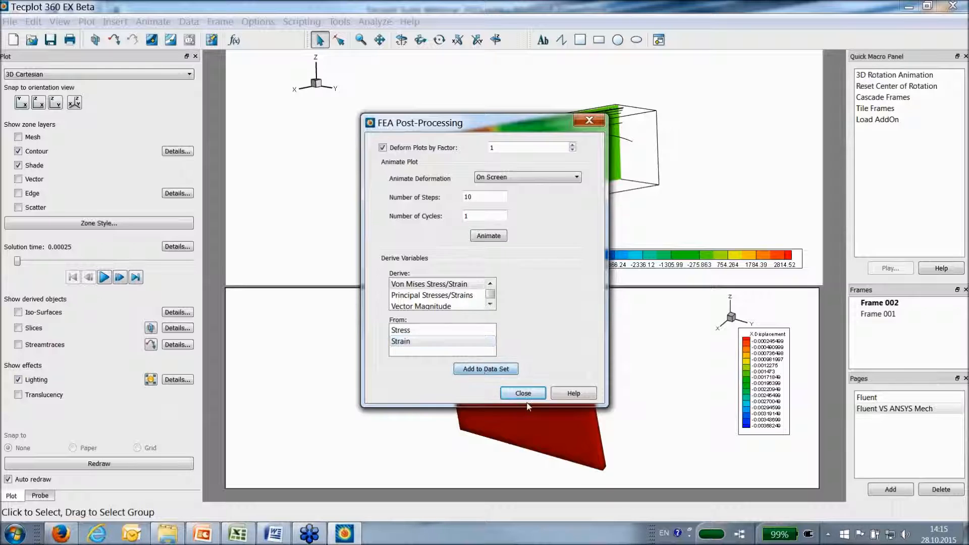
{"action": "left_click", "coordinate": [522, 394]}
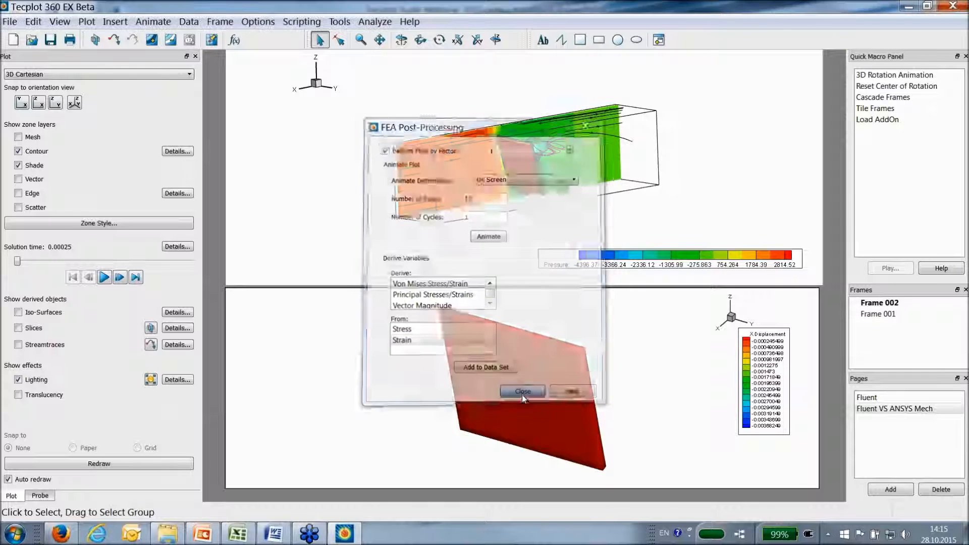
Set the contour variable of the flap in the lower frame to Von Mises Strain.
{"action": "left_click", "coordinate": [519, 386]}
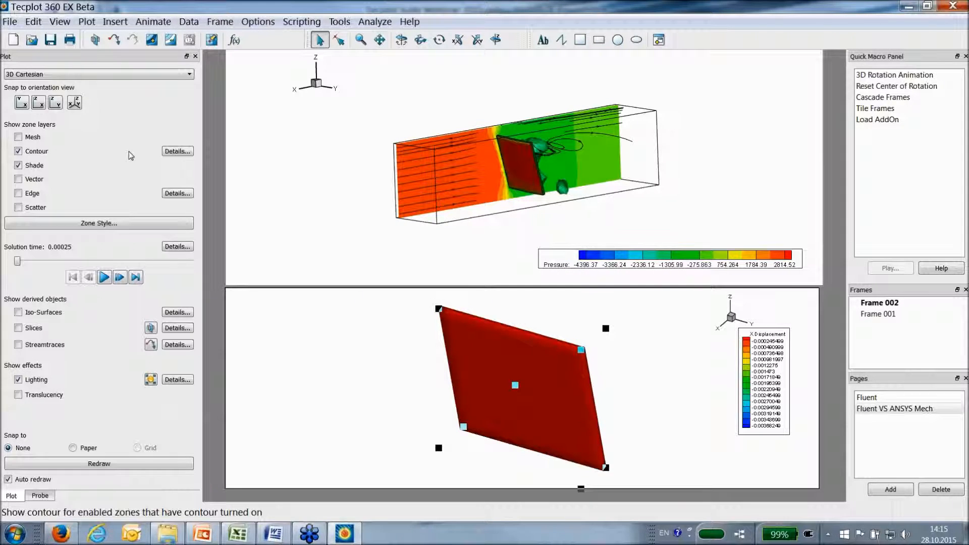
{"action": "left_click", "coordinate": [177, 151]}
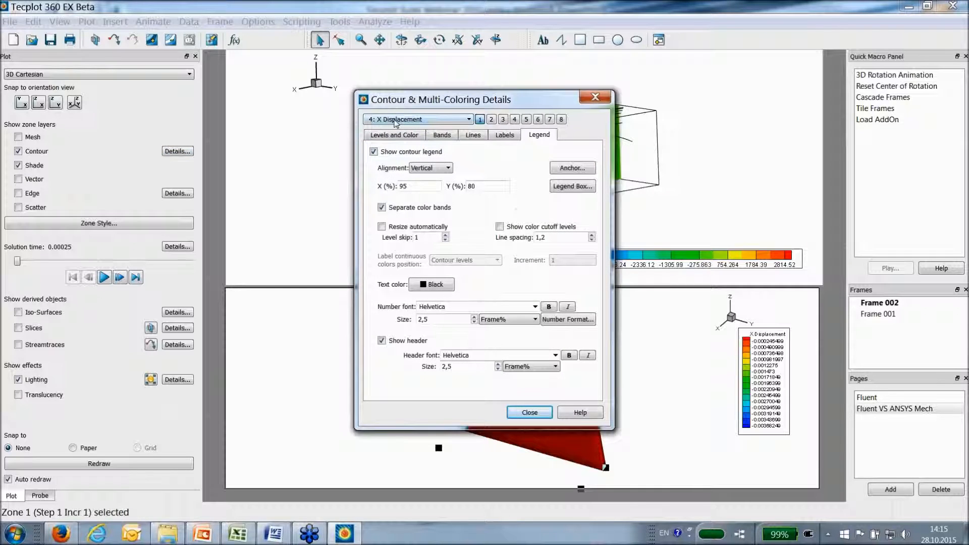
{"action": "left_click", "coordinate": [448, 121]}
{"action": "scroll", "coordinate": [436, 193], "scroll_direction": "down", "scroll_amount": 13}
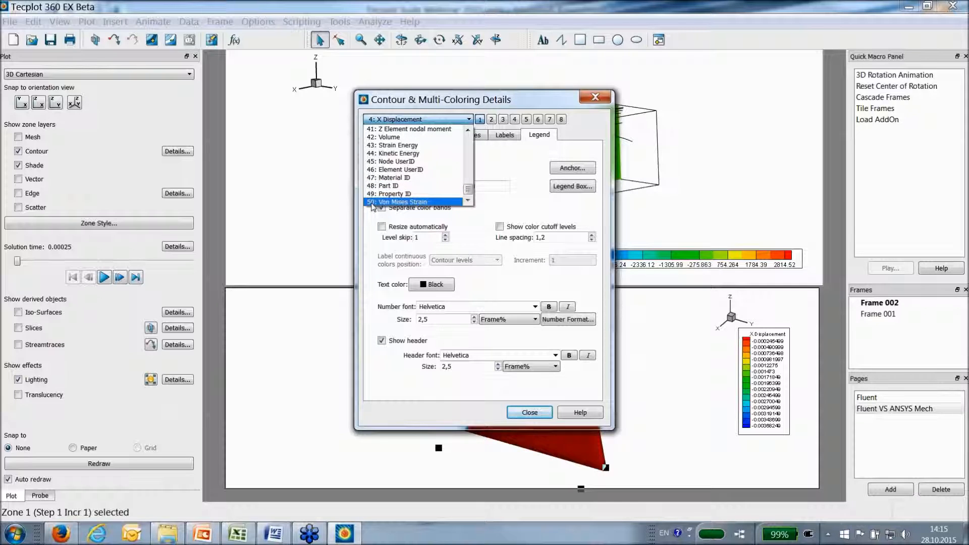
{"action": "left_click", "coordinate": [372, 202]}
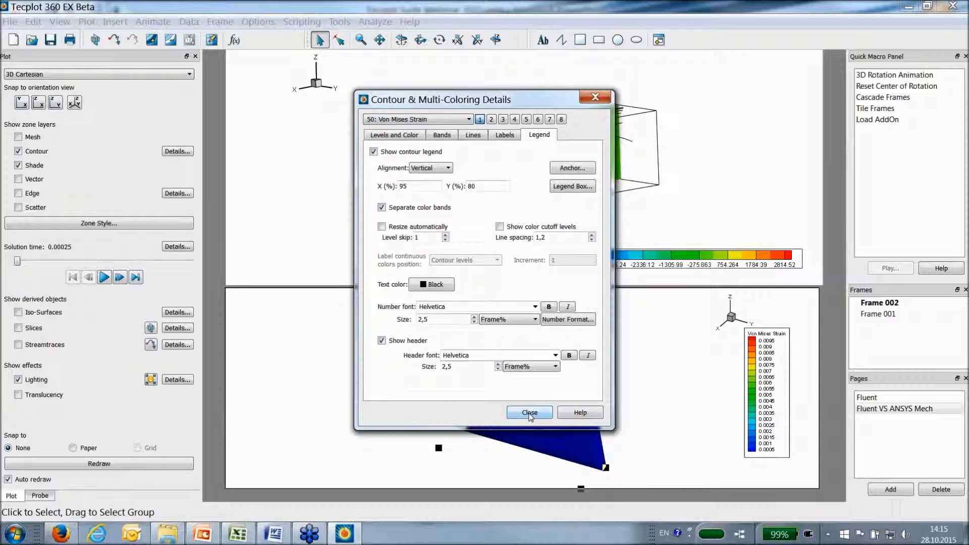
{"action": "left_click", "coordinate": [530, 412]}
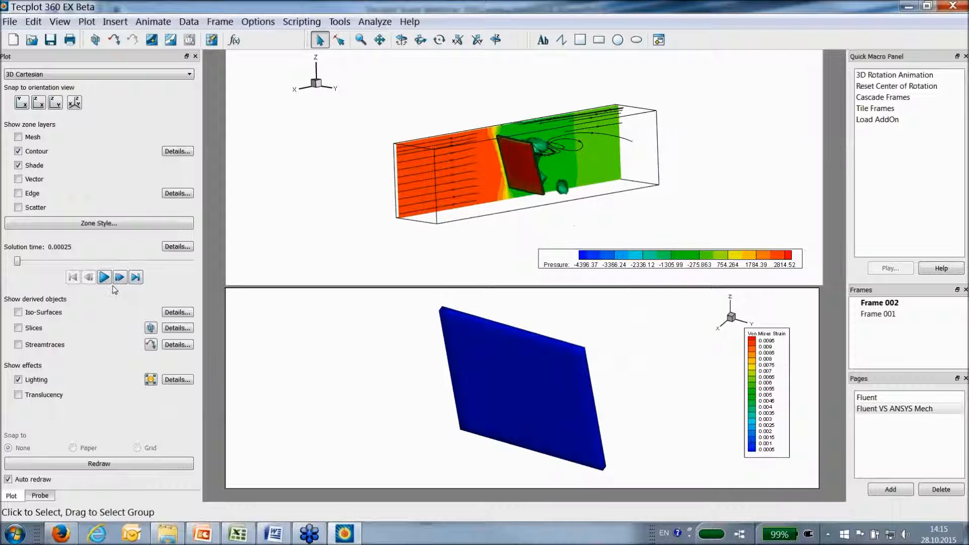
Animate the flap through its solution times and extend the lower frame's bottom edge slightly downward.
{"action": "left_click", "coordinate": [104, 277]}
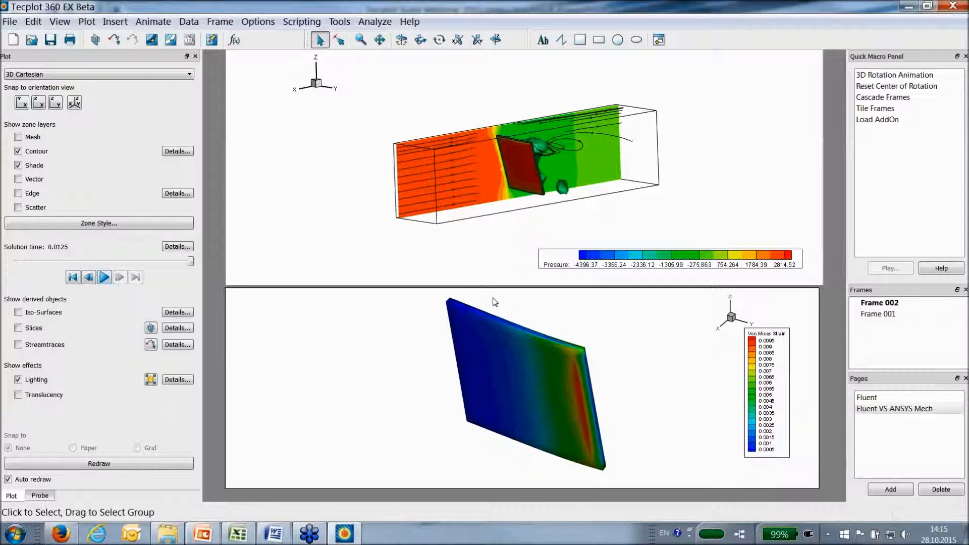
{"action": "left_click_drag", "start_coordinate": [521, 492], "coordinate": [522, 498]}
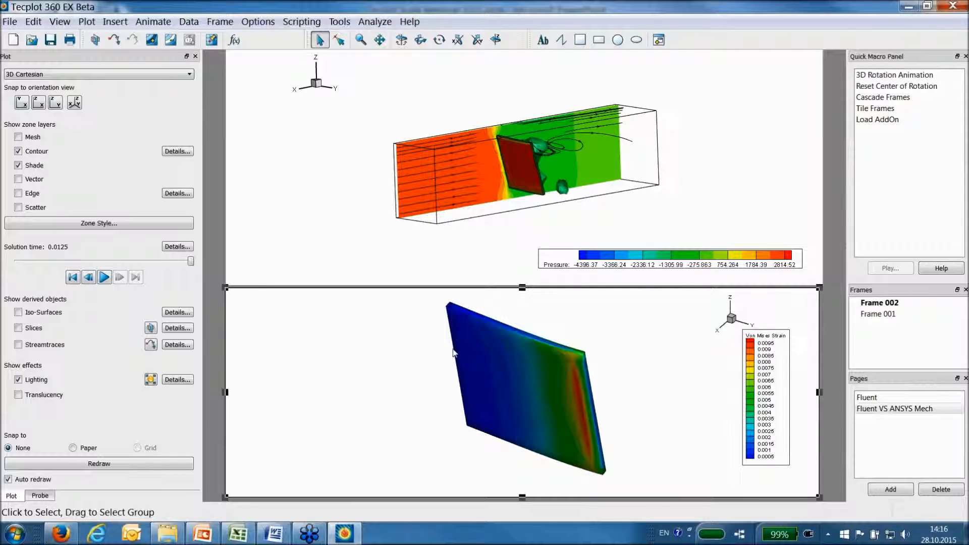
{"action": "left_click", "coordinate": [411, 327]}
Link solution time and contour levels from the upper flow frame to all frames of group 1, and animate both frames together.
{"action": "left_click", "coordinate": [407, 177]}
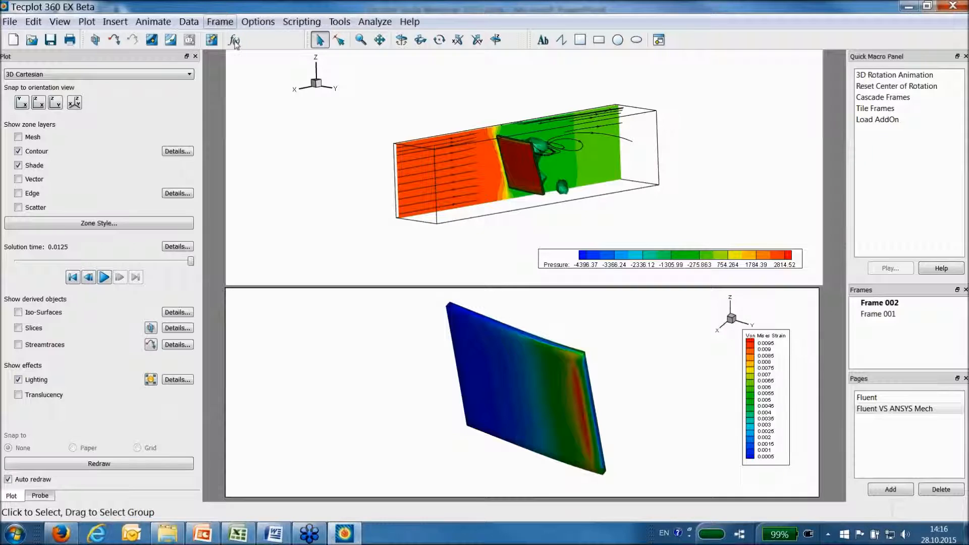
{"action": "left_click", "coordinate": [220, 21]}
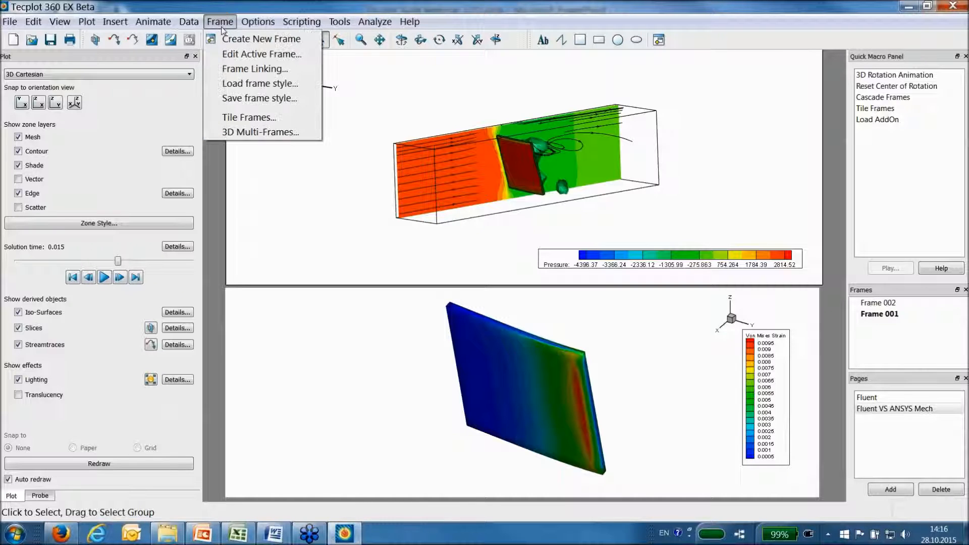
{"action": "left_click", "coordinate": [234, 65]}
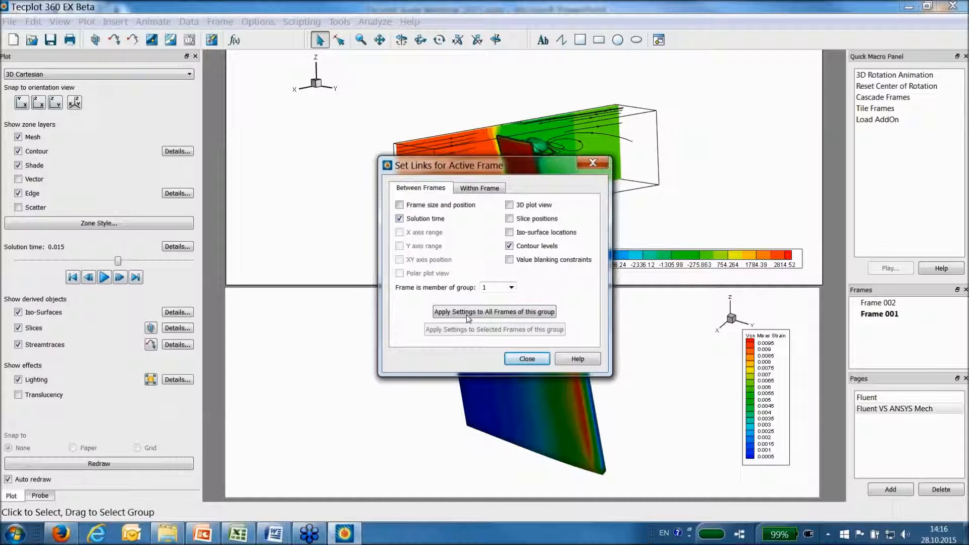
{"action": "left_click_drag", "start_coordinate": [480, 170], "coordinate": [269, 96]}
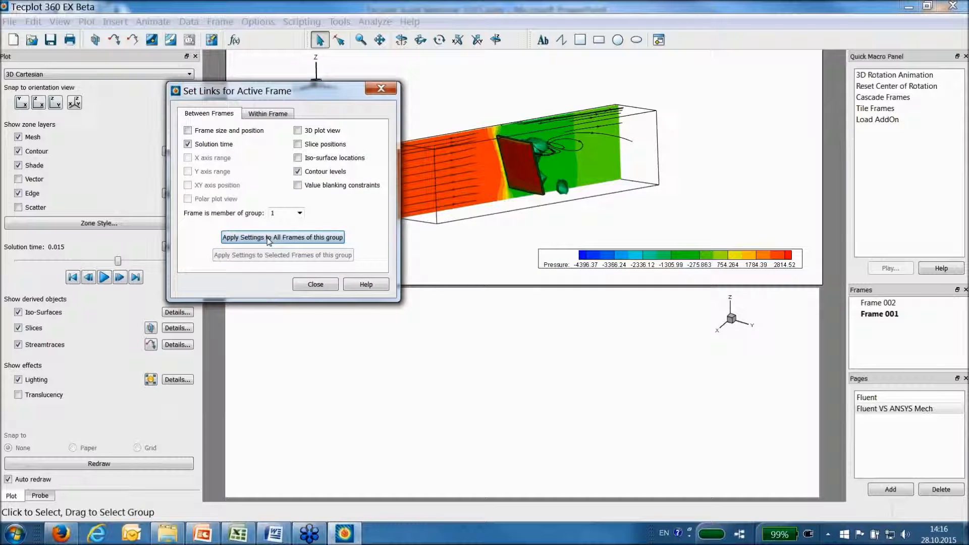
{"action": "left_click", "coordinate": [116, 280]}
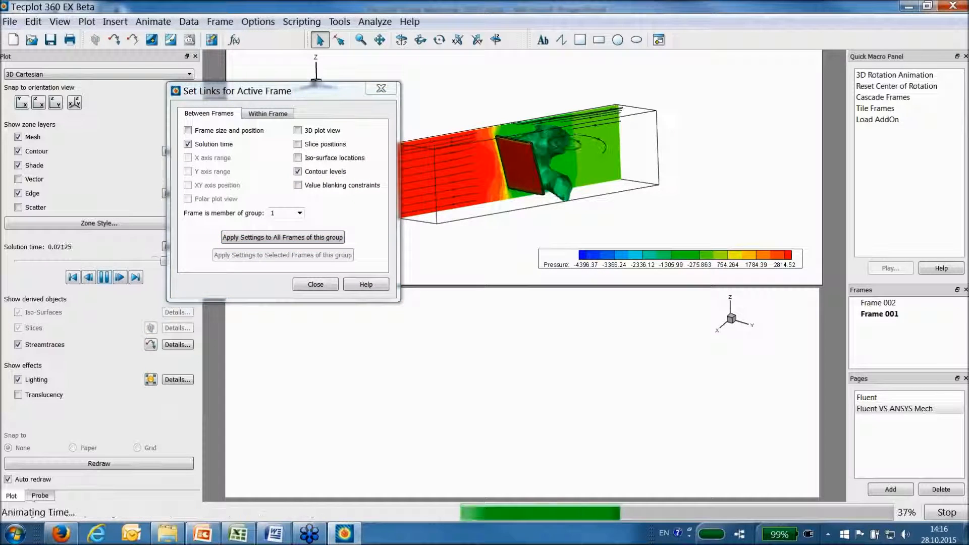
{"action": "left_click", "coordinate": [104, 277]}
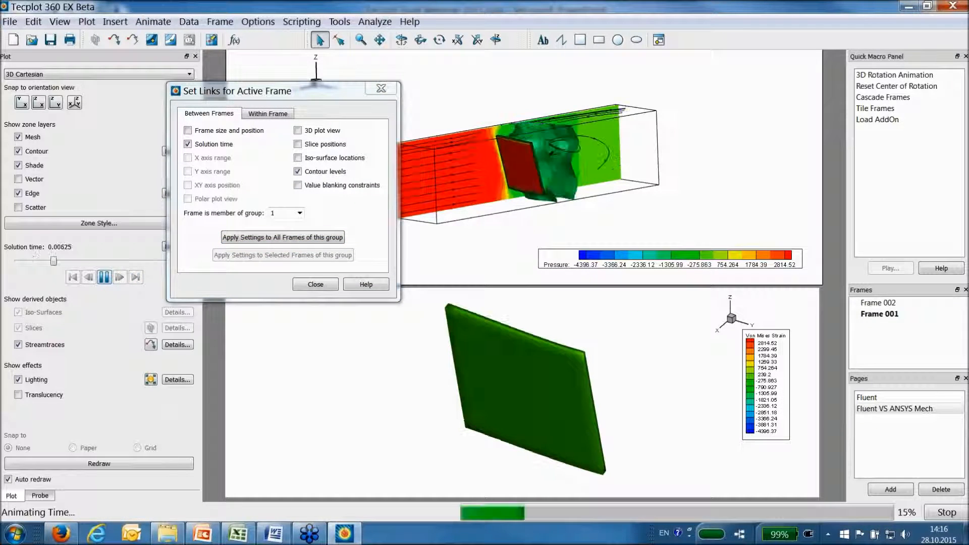
{"action": "left_click", "coordinate": [104, 277]}
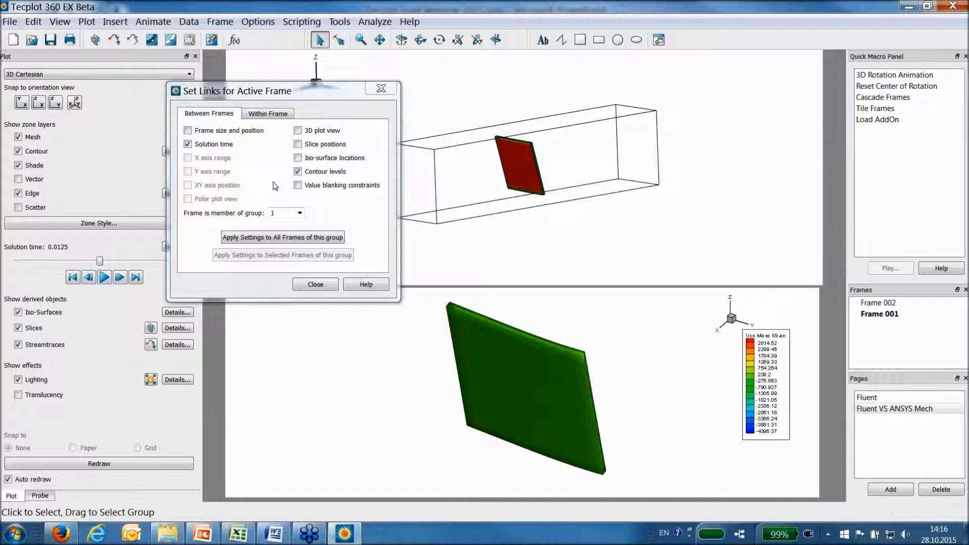
Link the 3D plot view and unlink contour levels for all frames of the group, and check that both plots move together.
{"action": "left_click", "coordinate": [297, 130]}
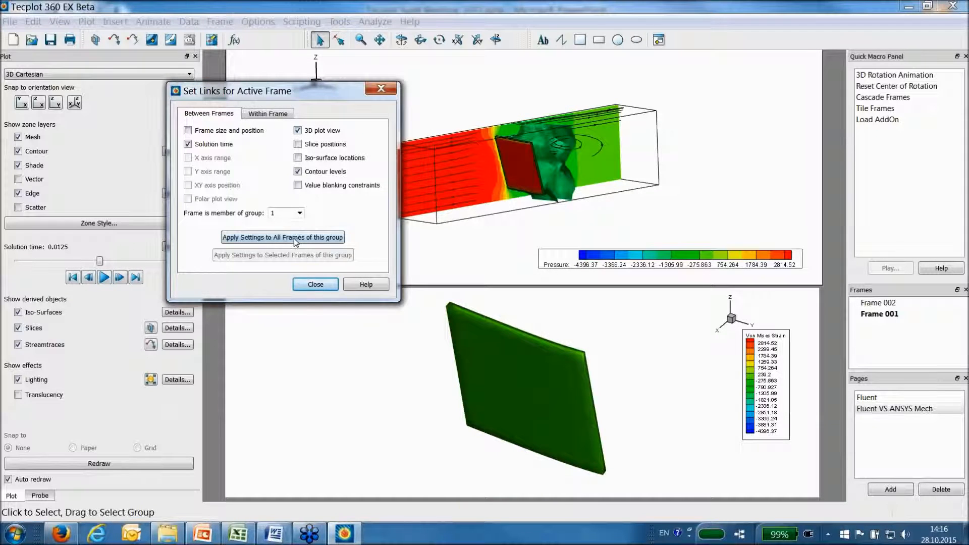
{"action": "left_click", "coordinate": [296, 238]}
{"action": "left_click", "coordinate": [311, 283]}
{"action": "left_click", "coordinate": [531, 352]}
{"action": "right_click_drag", "start_coordinate": [531, 352], "coordinate": [570, 353]}
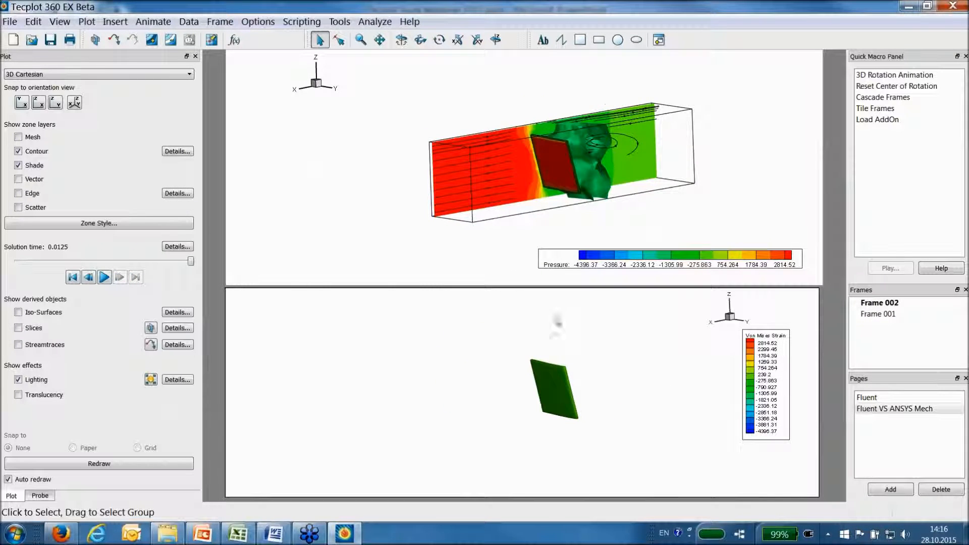
{"action": "middle_click_drag", "start_coordinate": [541, 353], "coordinate": [510, 429]}
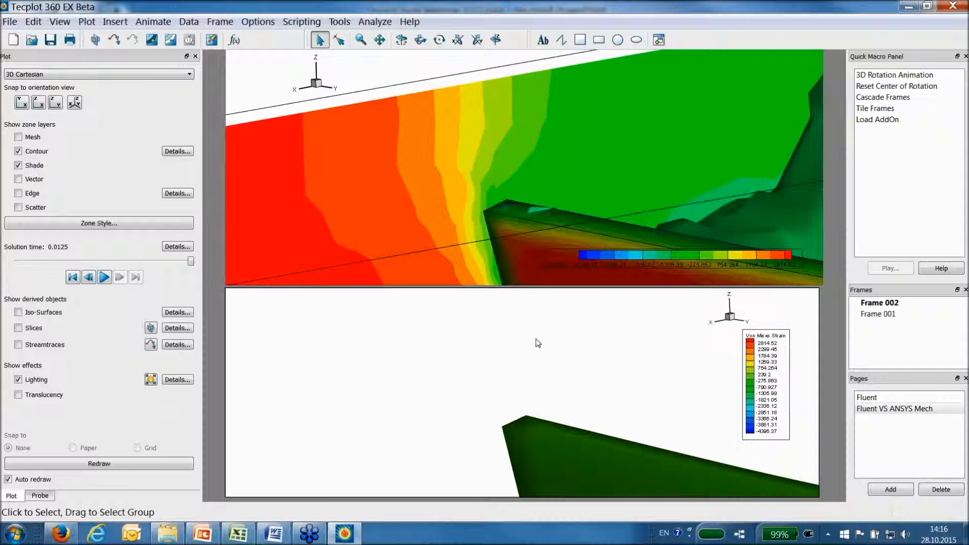
{"action": "scroll", "coordinate": [580, 401], "scroll_direction": "down", "scroll_amount": 10}
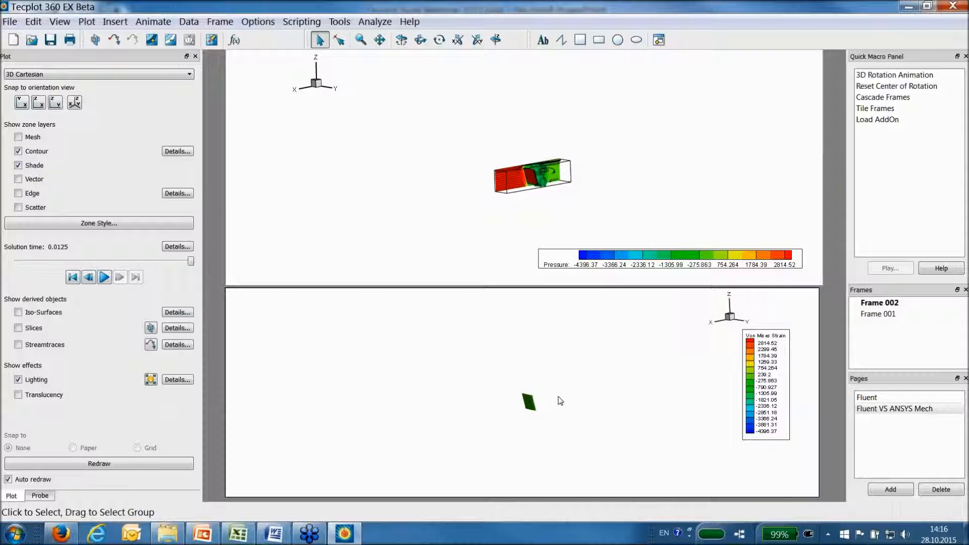
{"action": "left_click", "coordinate": [220, 21]}
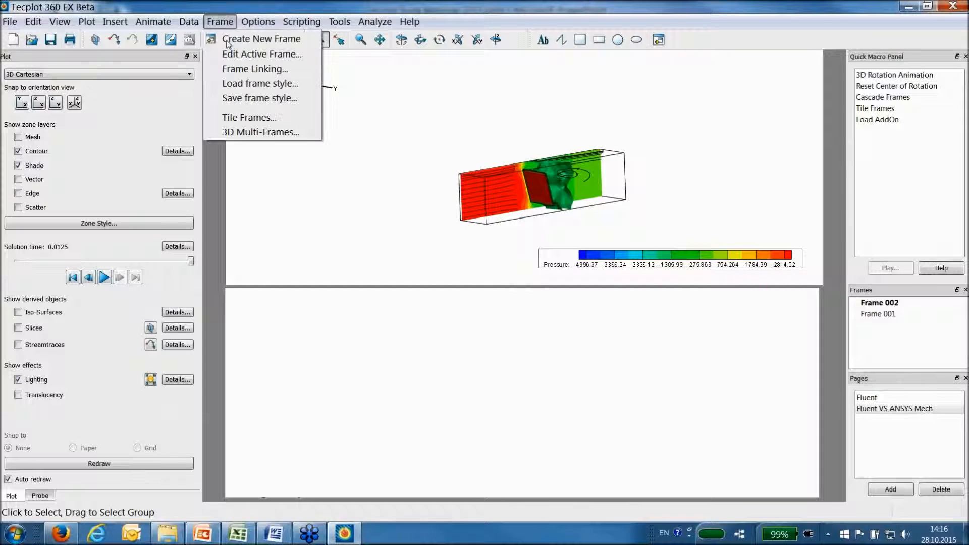
{"action": "left_click", "coordinate": [239, 117]}
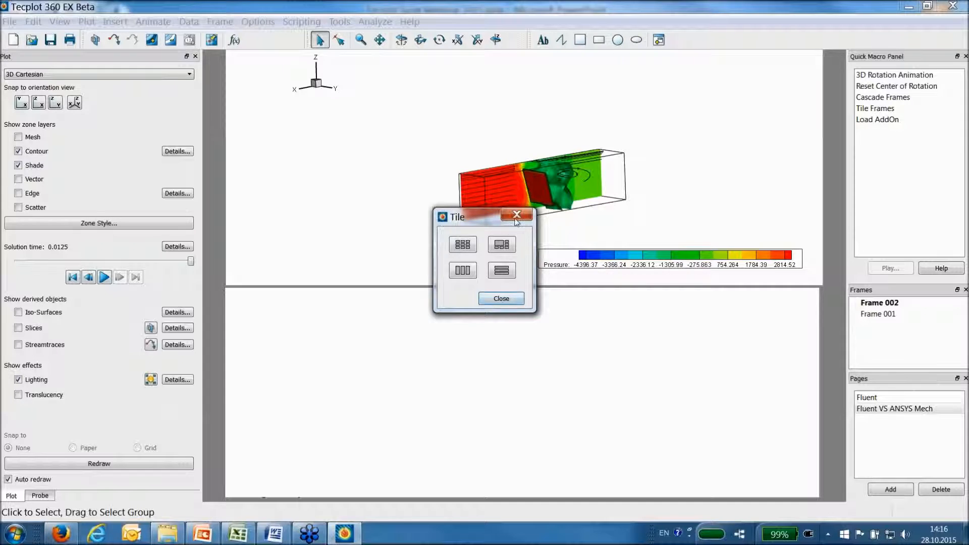
{"action": "left_click", "coordinate": [527, 209]}
{"action": "left_click", "coordinate": [189, 22]}
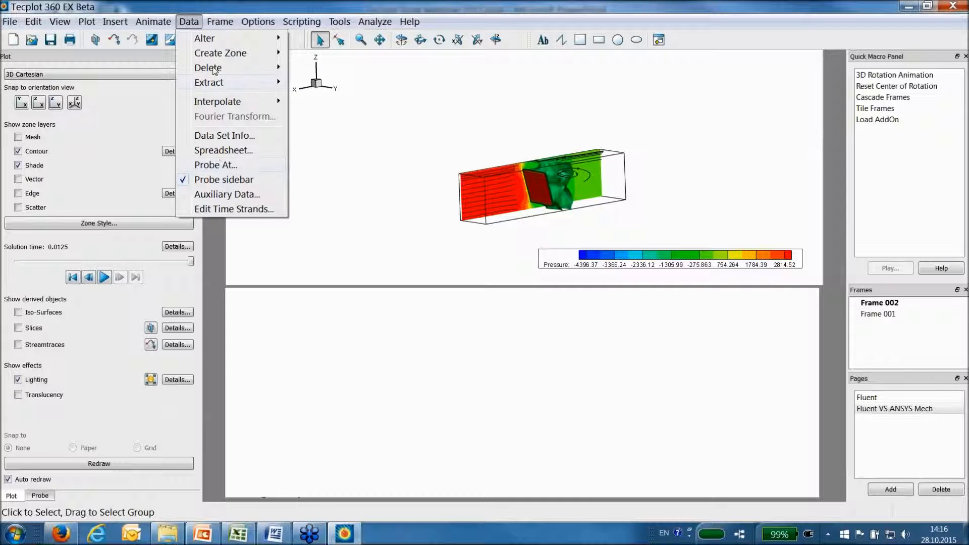
Link frame size and position for all frames of the group so that both frames overlap.
{"action": "mouse_move", "coordinate": [220, 22]}
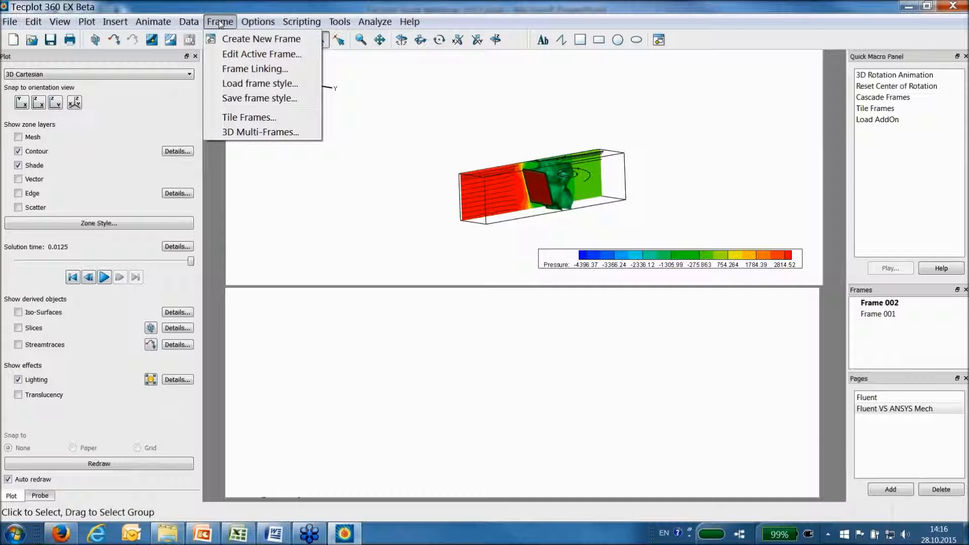
{"action": "left_click", "coordinate": [256, 70]}
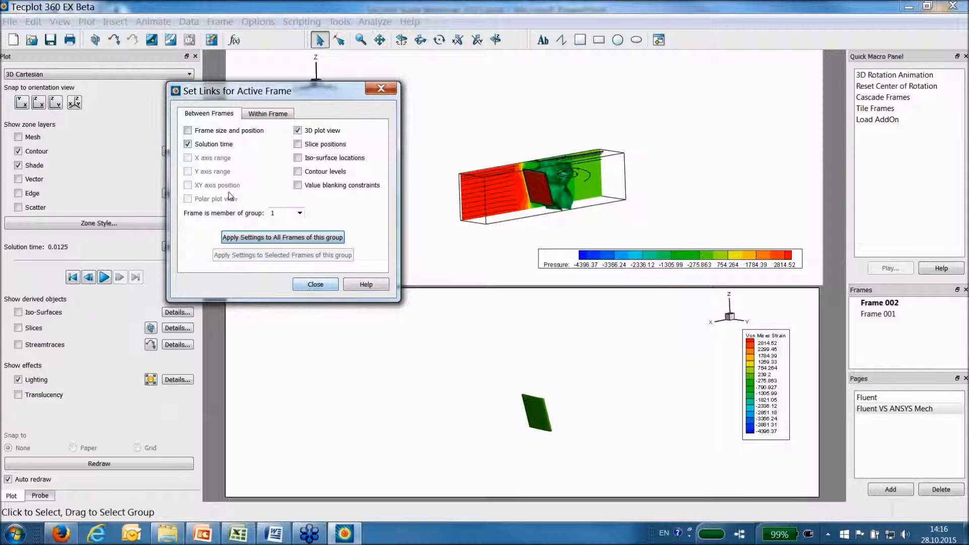
{"action": "left_click", "coordinate": [187, 131]}
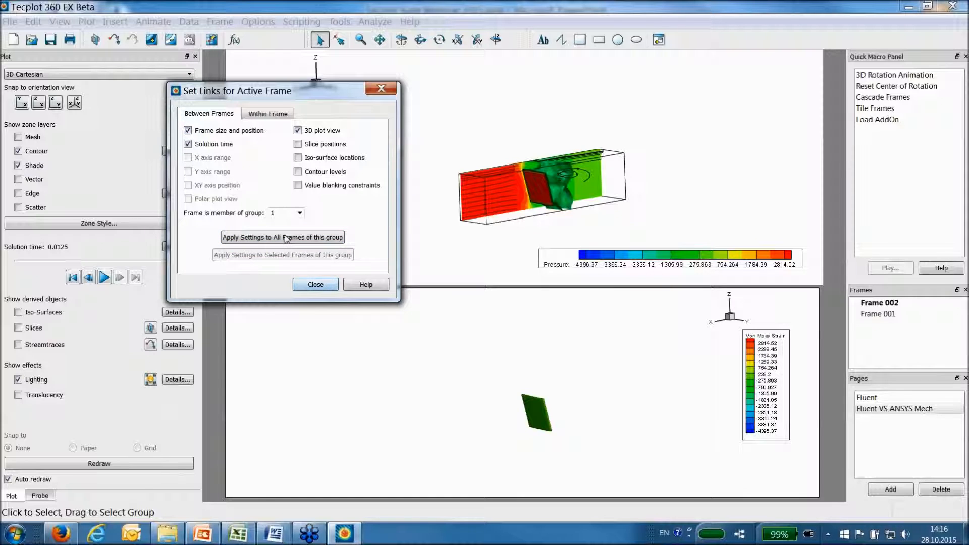
{"action": "left_click", "coordinate": [286, 238]}
{"action": "left_click", "coordinate": [315, 284]}
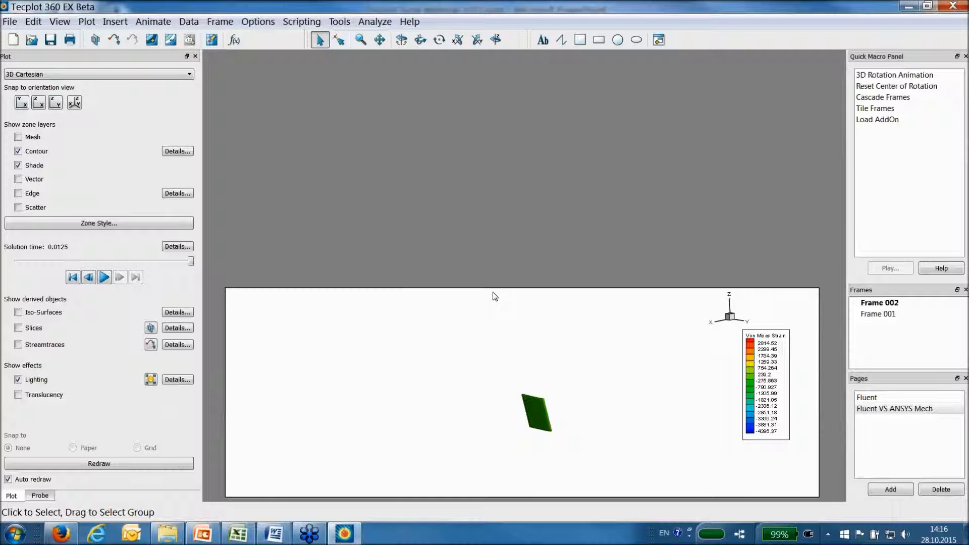
Enlarge the overlapping frames upward to fill the page and turn off the background of the flap frame.
{"action": "left_click", "coordinate": [494, 296]}
{"action": "left_click_drag", "start_coordinate": [522, 288], "coordinate": [508, 62]}
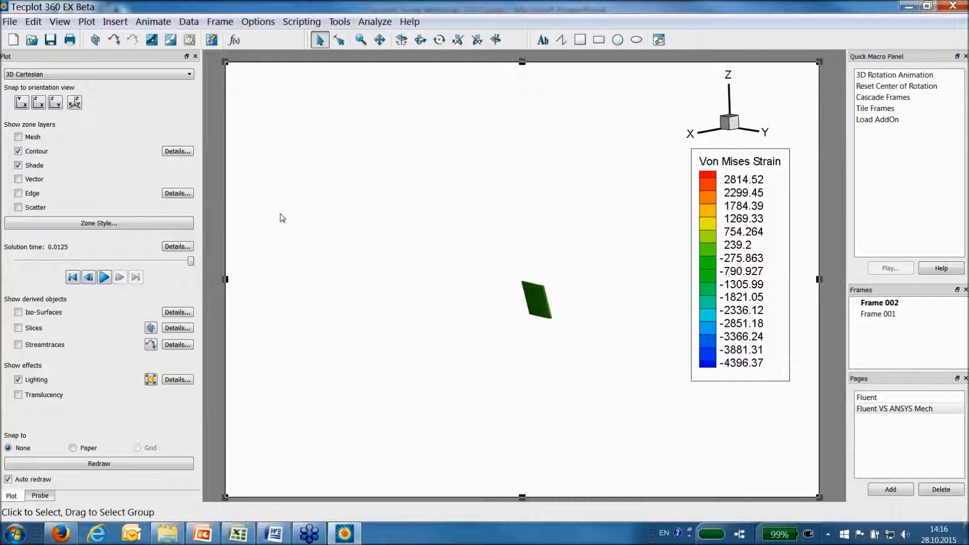
{"action": "double_click", "coordinate": [226, 207]}
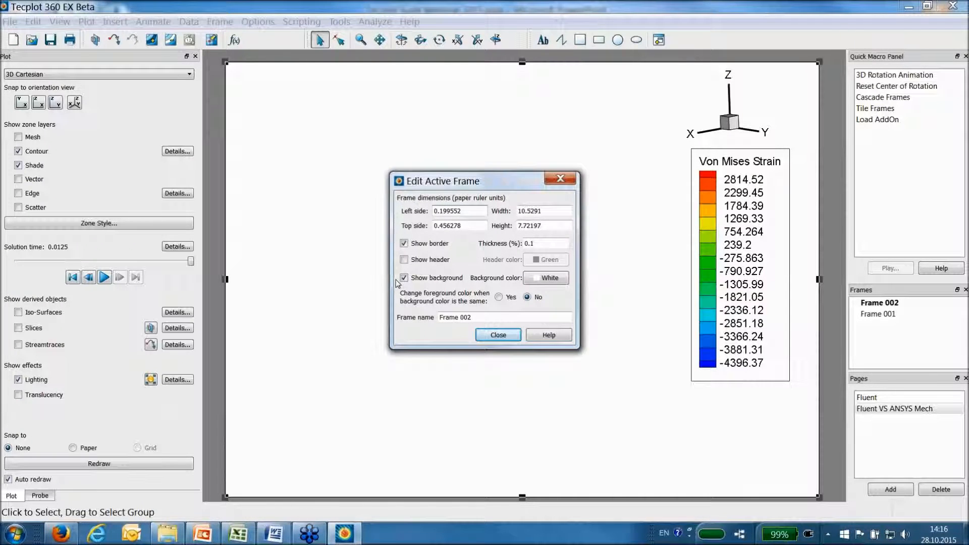
{"action": "left_click", "coordinate": [497, 335]}
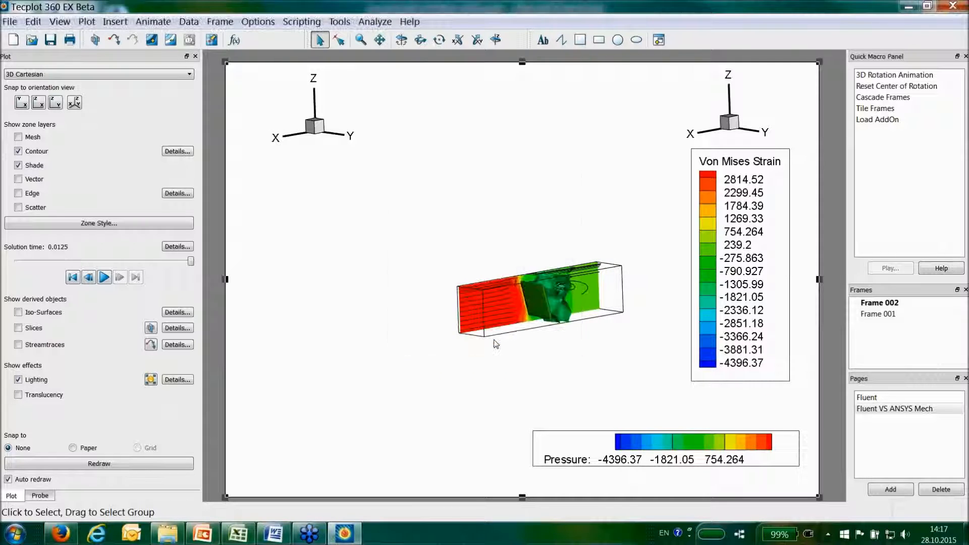
Reset the flap's Von Mises Strain contour levels to the variable's own range.
{"action": "middle_click_drag", "start_coordinate": [511, 283], "coordinate": [519, 464]}
{"action": "right_click_drag", "start_coordinate": [519, 464], "coordinate": [427, 432]}
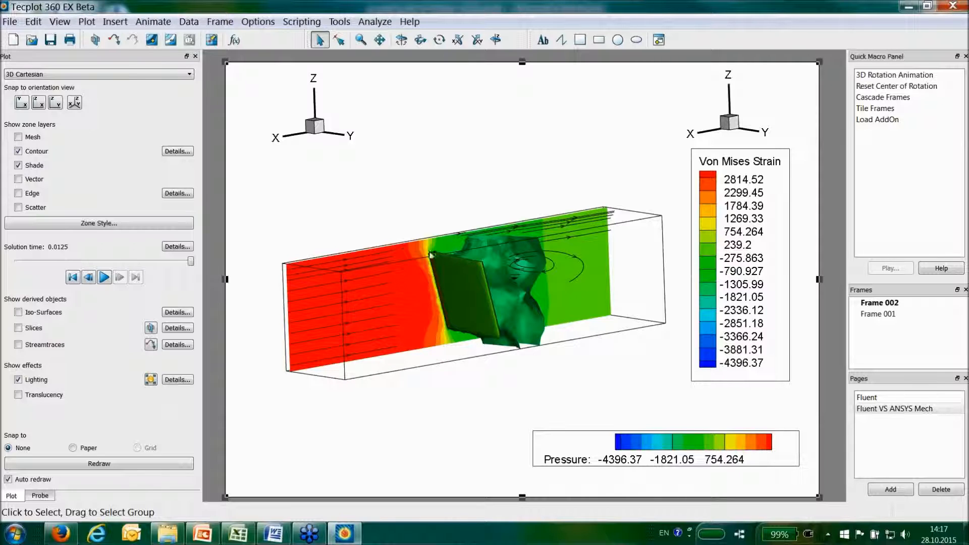
{"action": "left_click", "coordinate": [174, 151]}
{"action": "left_click", "coordinate": [403, 135]}
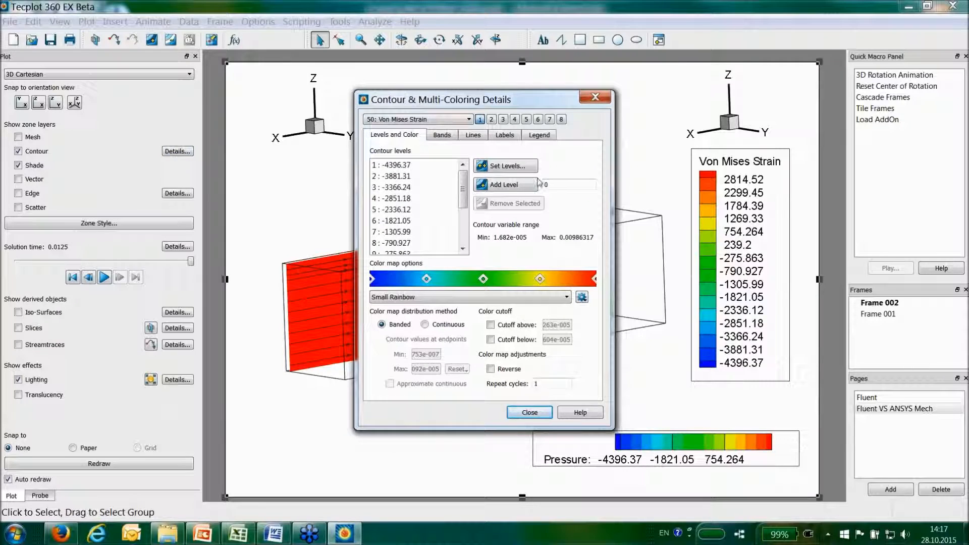
{"action": "left_click", "coordinate": [518, 170]}
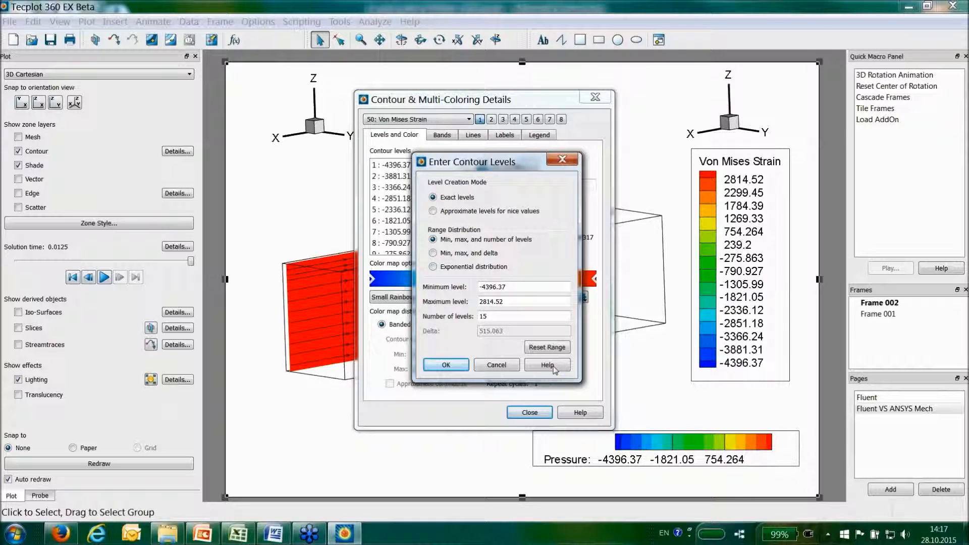
{"action": "left_click", "coordinate": [436, 364]}
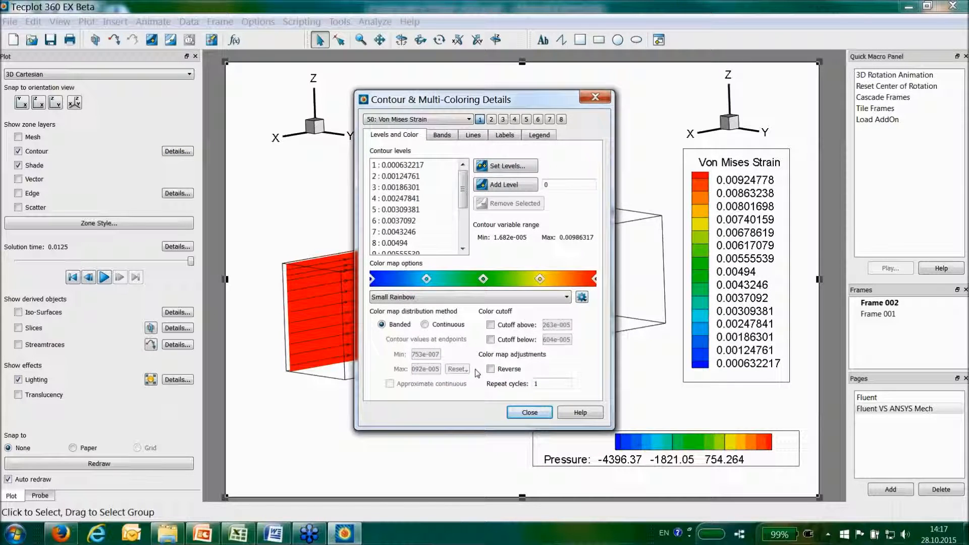
{"action": "left_click", "coordinate": [530, 412]}
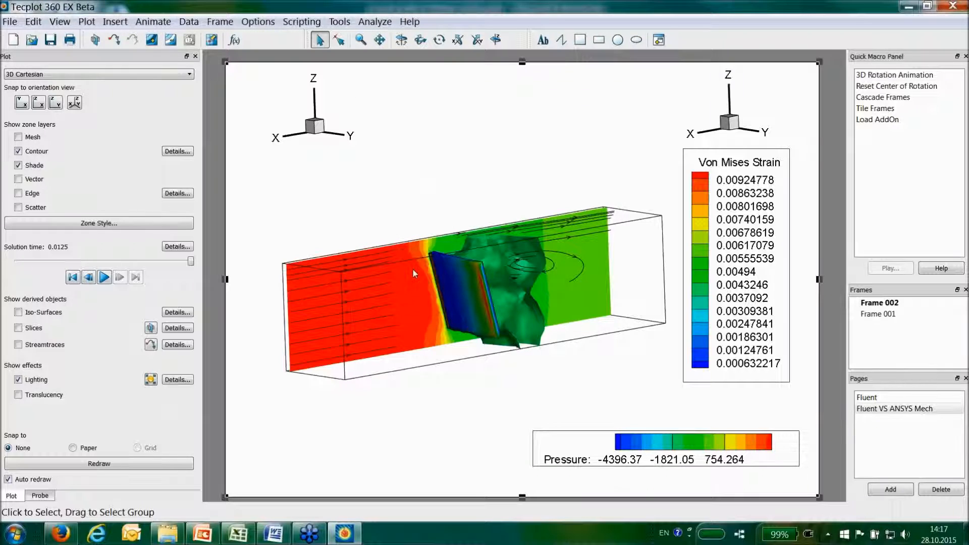
Delete the flap frame's duplicate 3D axis triad and move the Von Mises Strain legend up toward the page corner.
{"action": "scroll", "coordinate": [451, 253], "scroll_direction": "down", "scroll_amount": 3}
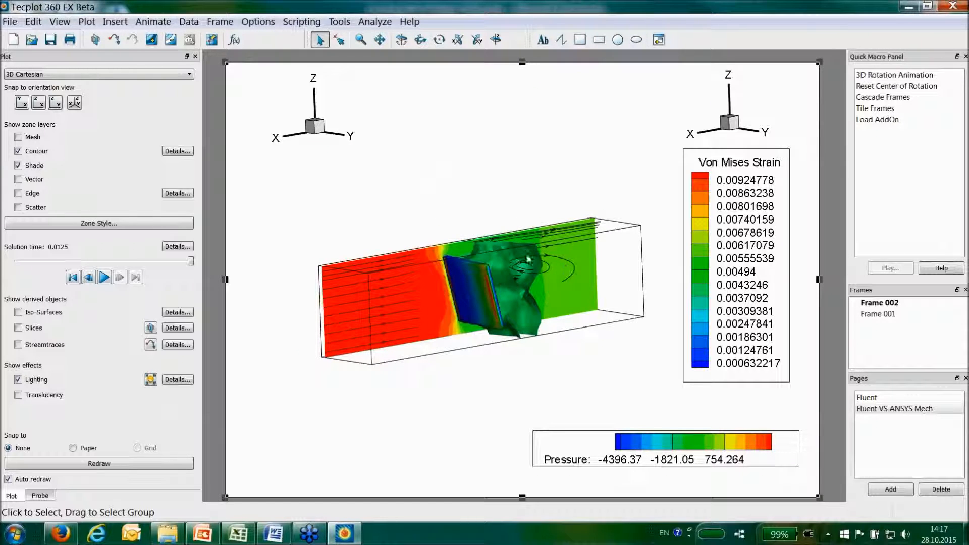
{"action": "left_click", "coordinate": [729, 127]}
{"action": "key", "text": "Delete"}
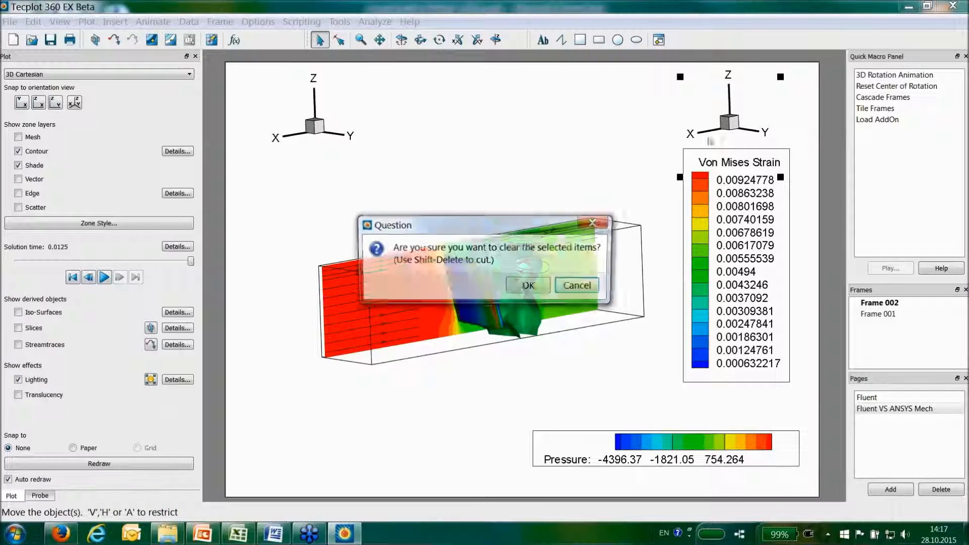
{"action": "key", "text": "Return"}
{"action": "left_click", "coordinate": [724, 204]}
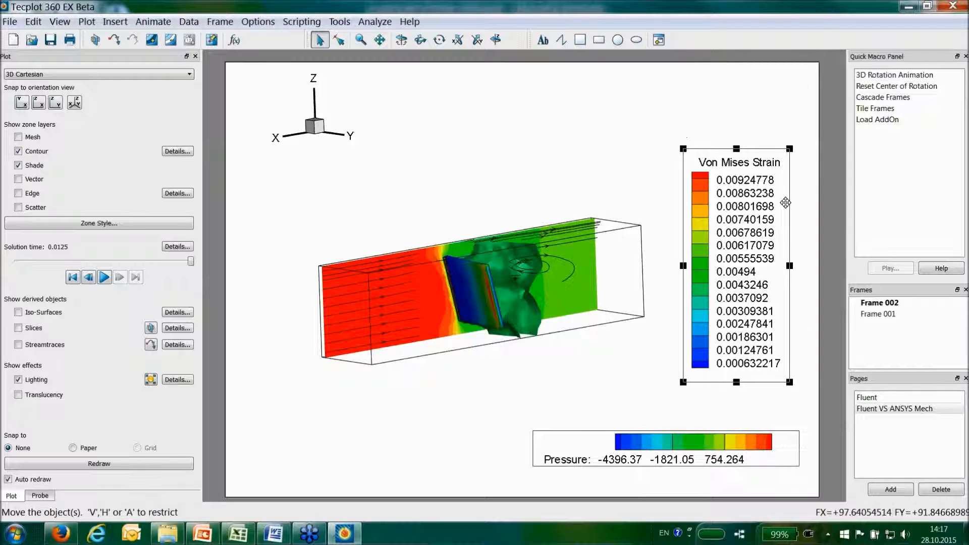
{"action": "left_click_drag", "start_coordinate": [724, 204], "coordinate": [738, 142]}
Play the transient solution through its time steps and view the flap's upper edge close up.
{"action": "right_click_drag", "start_coordinate": [561, 323], "coordinate": [353, 250], "text": "ctrl"}
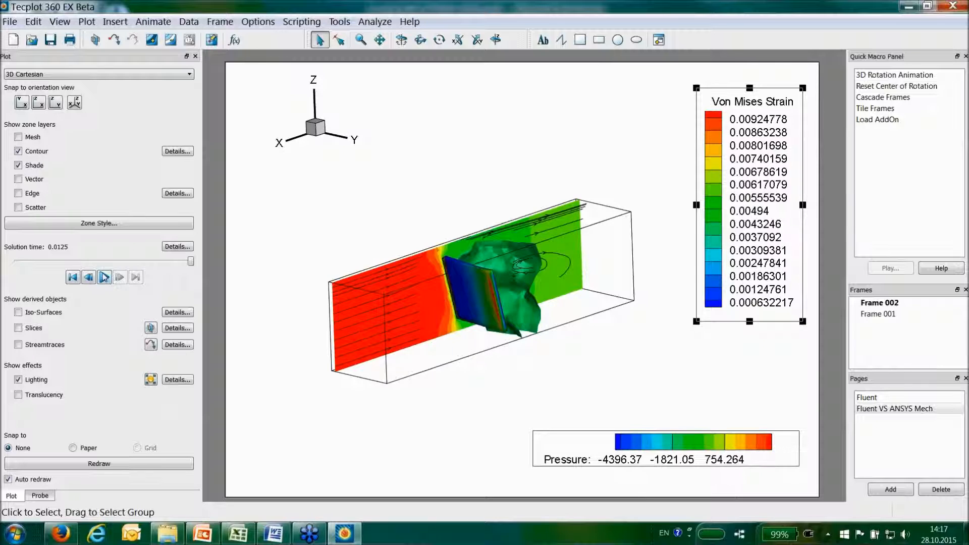
{"action": "left_click", "coordinate": [104, 277]}
{"action": "middle_click_drag", "start_coordinate": [437, 256], "coordinate": [527, 370]}
{"action": "right_click_drag", "start_coordinate": [357, 227], "coordinate": [478, 264]}
{"action": "middle_click_drag", "start_coordinate": [477, 264], "coordinate": [423, 256]}
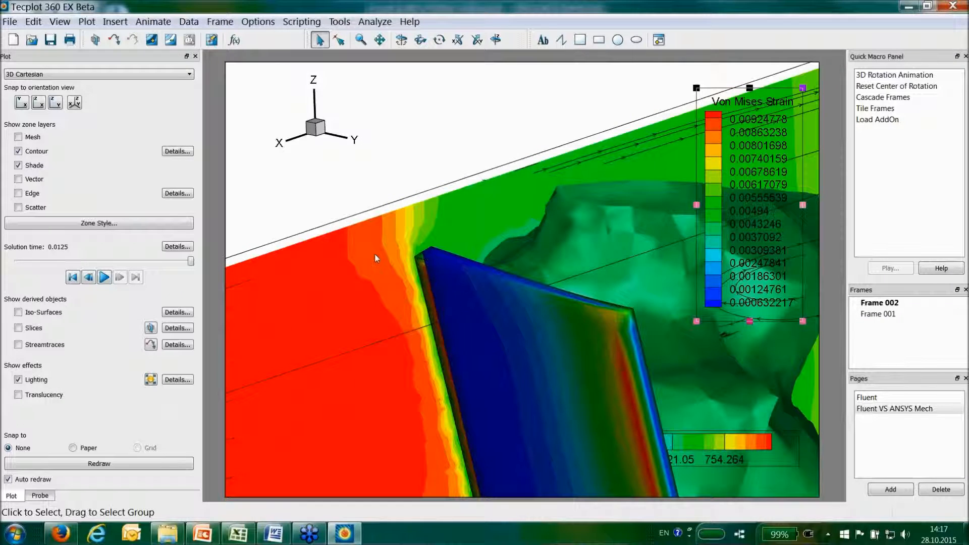
Step the solution backward to time 0.00725 to examine how the flap and surrounding flow match over time.
{"action": "left_click", "coordinate": [88, 277]}
{"action": "left_click", "coordinate": [89, 277]}
{"action": "left_click", "coordinate": [88, 277]}
{"action": "left_click", "coordinate": [89, 277]}
{"action": "left_click", "coordinate": [89, 277]}
{"action": "left_click", "coordinate": [89, 277]}
{"action": "left_click", "coordinate": [89, 277]}
{"action": "left_click", "coordinate": [89, 277]}
{"action": "left_click", "coordinate": [89, 277]}
{"action": "left_click", "coordinate": [89, 277]}
{"action": "left_click", "coordinate": [89, 277]}
{"action": "left_click", "coordinate": [88, 277]}
{"action": "left_click", "coordinate": [89, 277]}
{"action": "left_click", "coordinate": [89, 277]}
{"action": "left_click", "coordinate": [89, 277]}
{"action": "left_click", "coordinate": [89, 277]}
{"action": "left_click", "coordinate": [89, 277]}
{"action": "left_click", "coordinate": [89, 277]}
{"action": "left_click", "coordinate": [88, 277]}
{"action": "left_click", "coordinate": [89, 277]}
{"action": "left_click", "coordinate": [89, 277]}
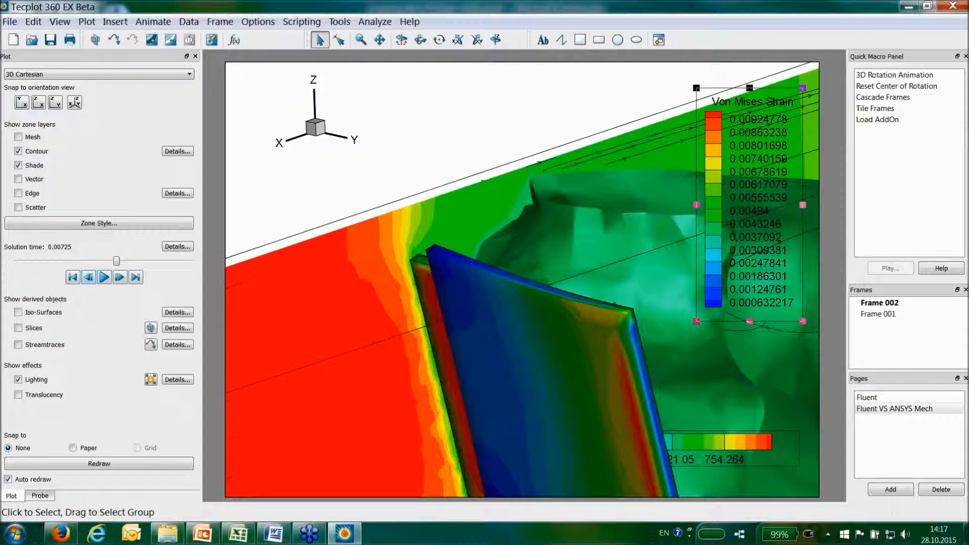
Shift the Von Mises Strain legend slightly closer to the page's upper edge, with the whole channel in view and clear of it.
{"action": "scroll", "coordinate": [453, 323], "scroll_direction": "down", "scroll_amount": 5}
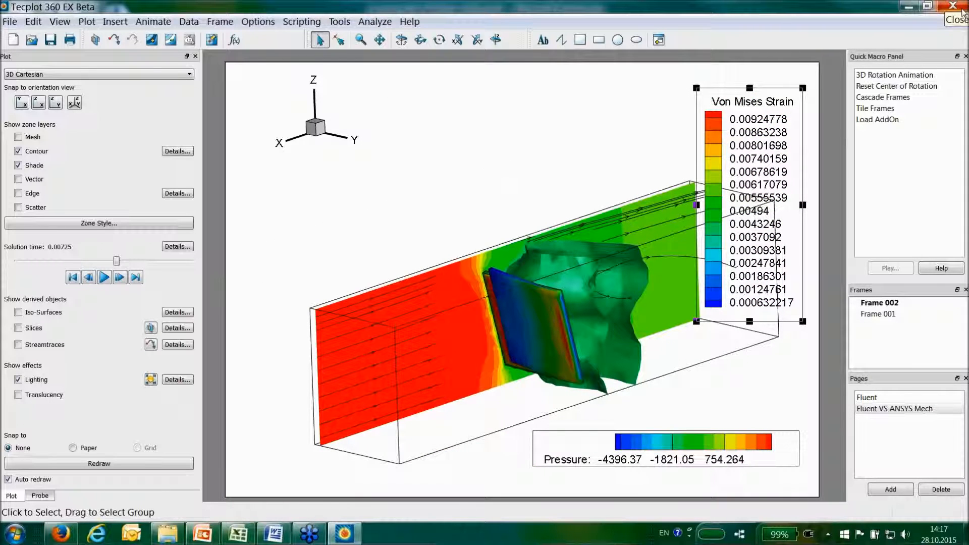
{"action": "mouse_move", "coordinate": [747, 152]}
{"action": "left_mouse_down"}
{"action": "mouse_move", "coordinate": [496, 138]}
{"action": "mouse_move", "coordinate": [628, 163]}
{"action": "mouse_move", "coordinate": [751, 150]}
{"action": "left_mouse_up"}
{"action": "scroll", "coordinate": [617, 176], "scroll_direction": "down", "scroll_amount": 2}
{"action": "right_click_drag", "start_coordinate": [607, 247], "coordinate": [523, 229]}
{"action": "right_click_drag", "start_coordinate": [627, 237], "coordinate": [625, 229], "text": "ctrl"}
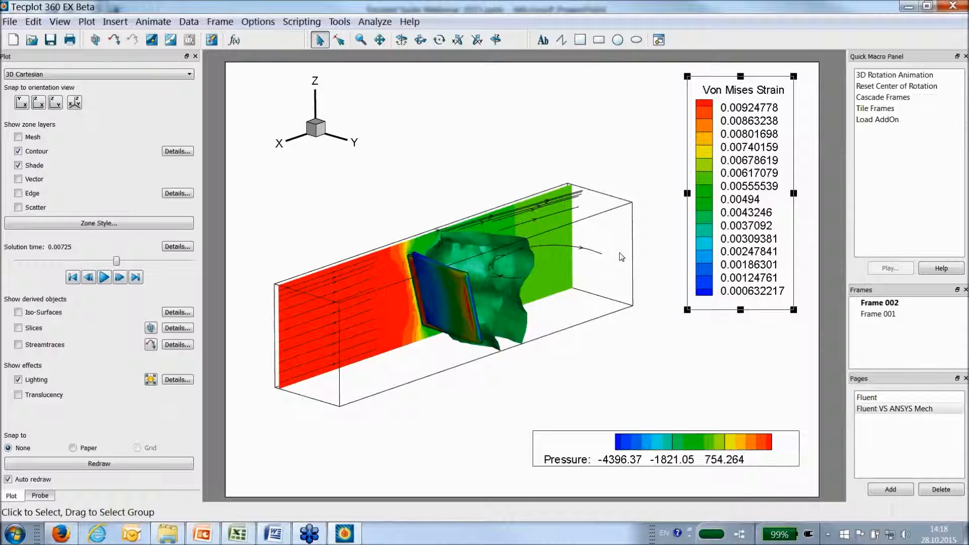
Close Tecplot 360 and discard the layout changes.
{"action": "left_click", "coordinate": [953, 7]}
{"action": "left_click", "coordinate": [517, 284]}
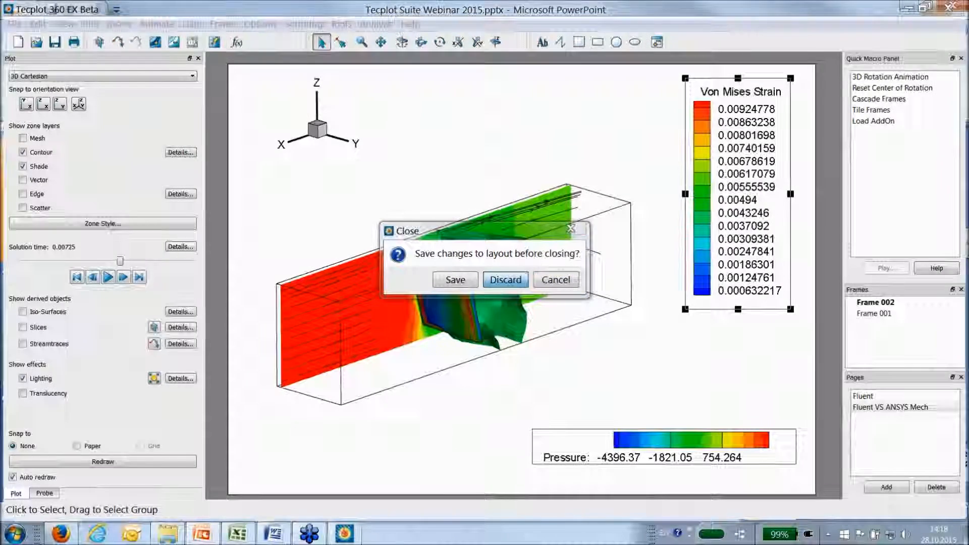
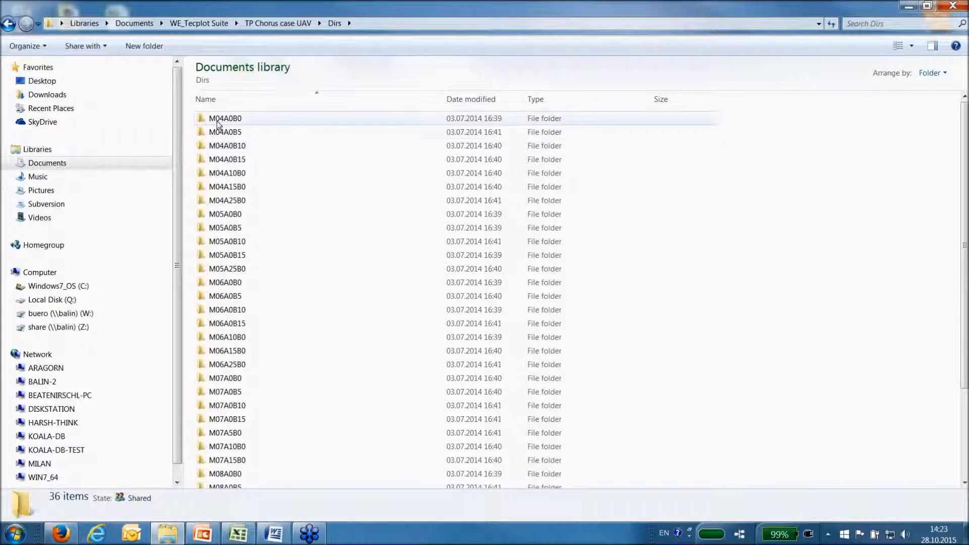
Examine the case folders in Dirs and the fluent.cas and fluent.dat files inside M04A0B0, and return to Dirs.
{"action": "mouse_move", "coordinate": [218, 123]}
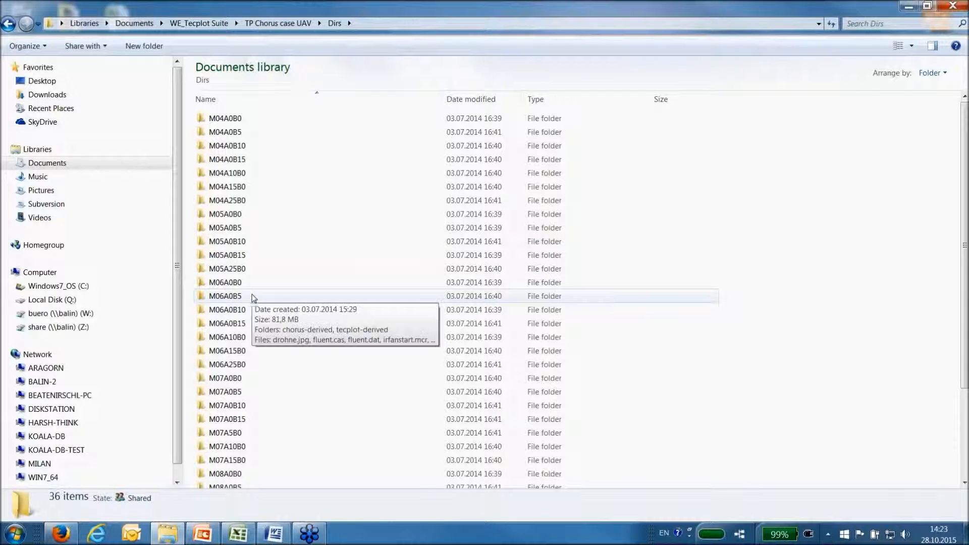
{"action": "scroll", "coordinate": [254, 298], "scroll_direction": "down", "scroll_amount": 3}
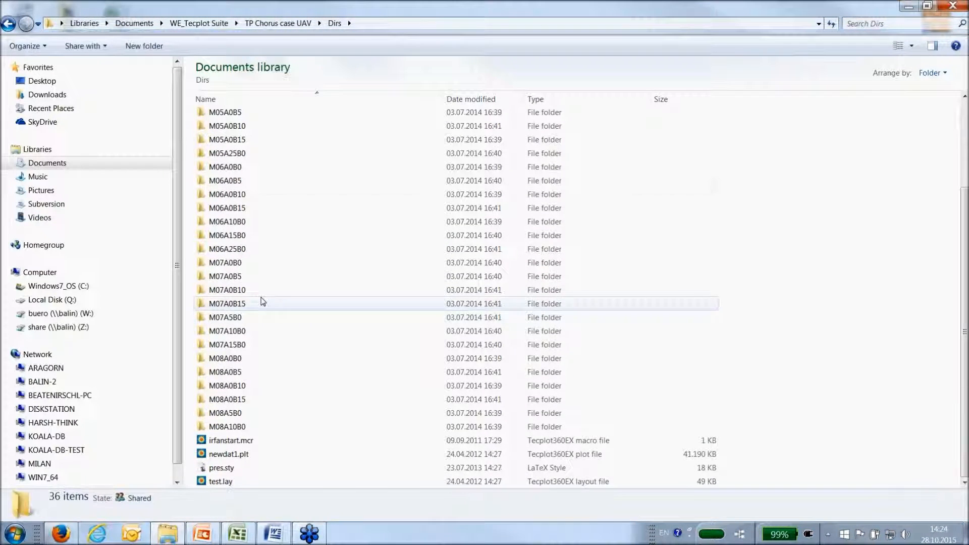
{"action": "scroll", "coordinate": [258, 303], "scroll_direction": "up", "scroll_amount": 3}
{"action": "double_click", "coordinate": [227, 118]}
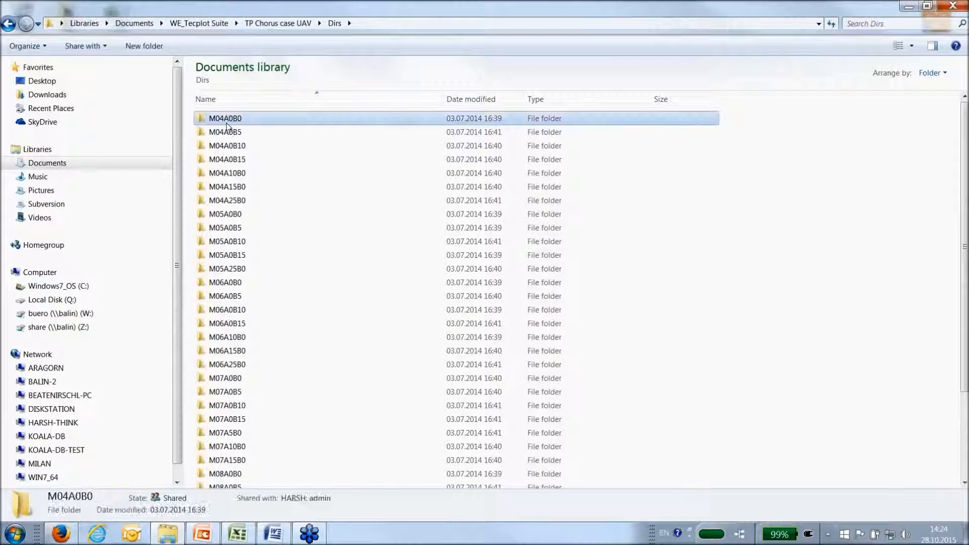
{"action": "left_click", "coordinate": [229, 160]}
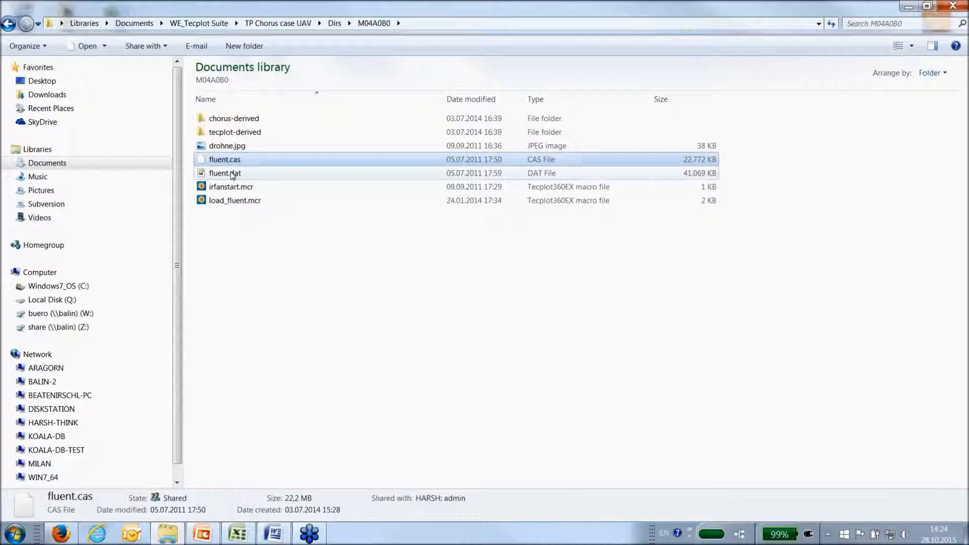
{"action": "left_click", "coordinate": [230, 172], "text": "shift"}
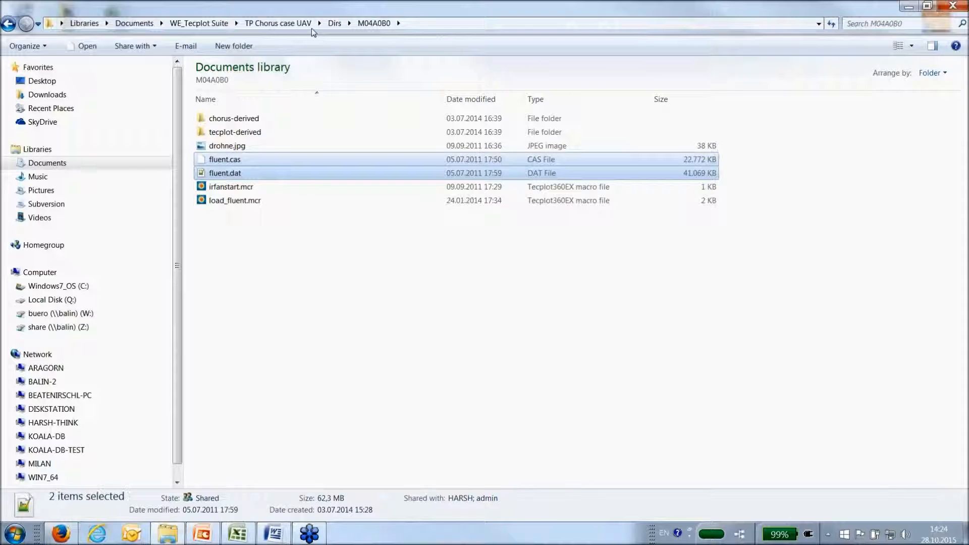
{"action": "left_click", "coordinate": [335, 24]}
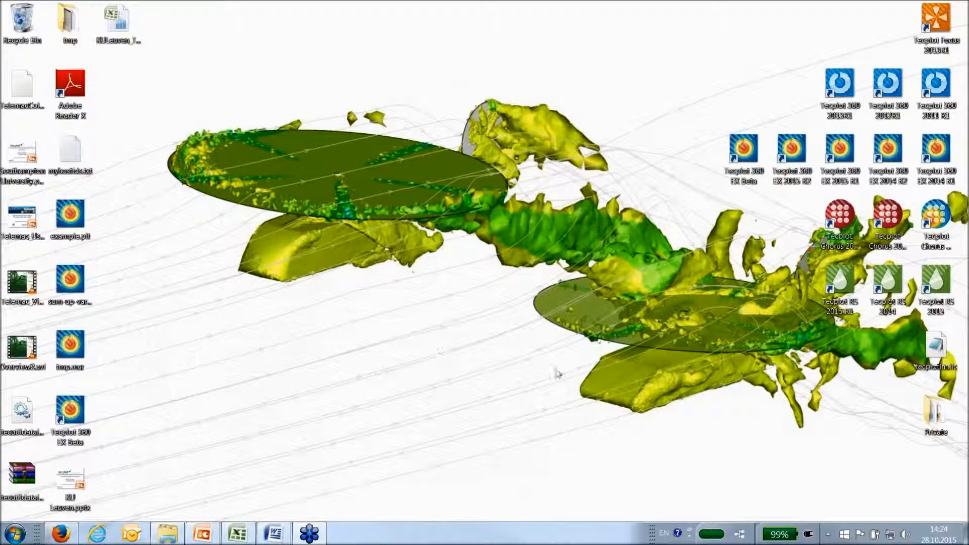
Start Tecplot Chorus 2015 R2 from the desktop and open the most recent UAV session.
{"action": "double_click", "coordinate": [839, 221]}
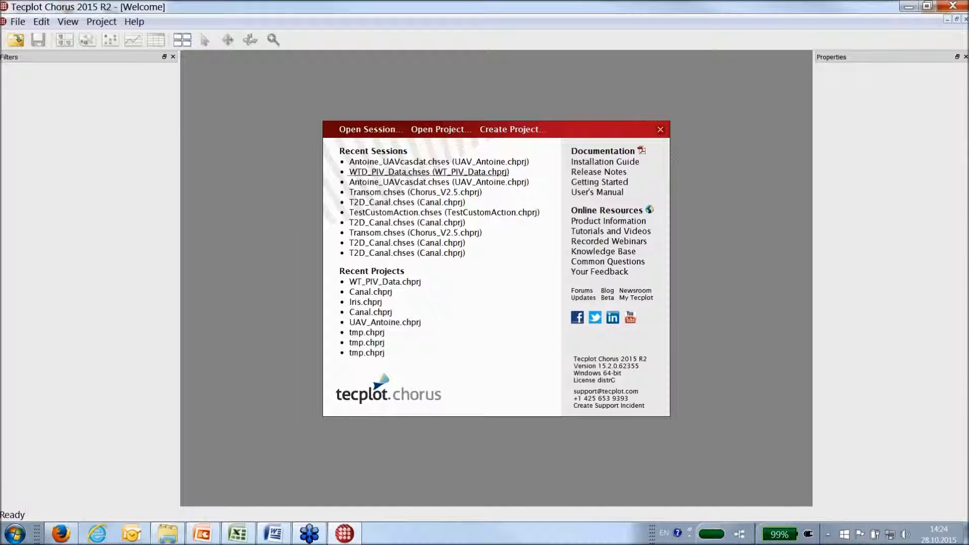
{"action": "left_click", "coordinate": [386, 162]}
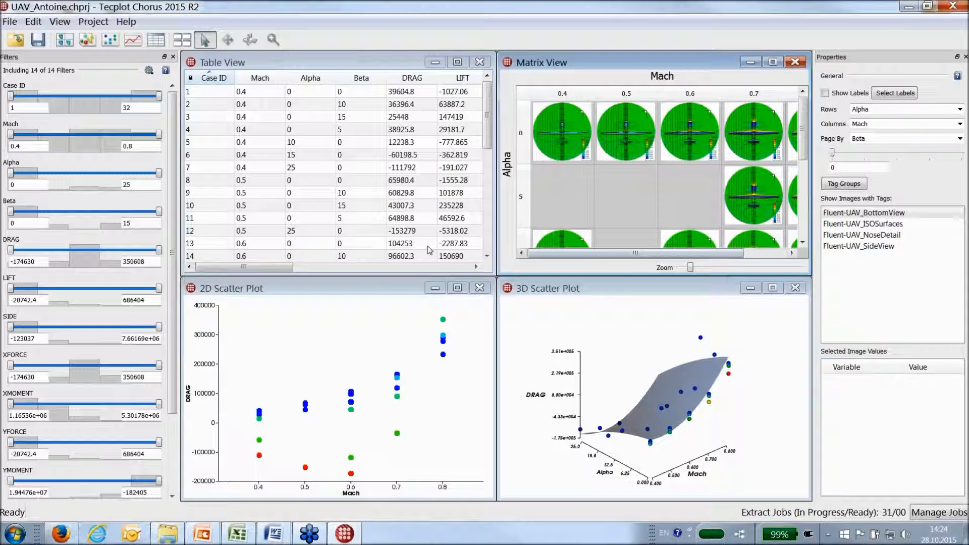
Maximize the case table, sort it by Mach in ascending order, and select case 1.
{"action": "left_click", "coordinate": [457, 62]}
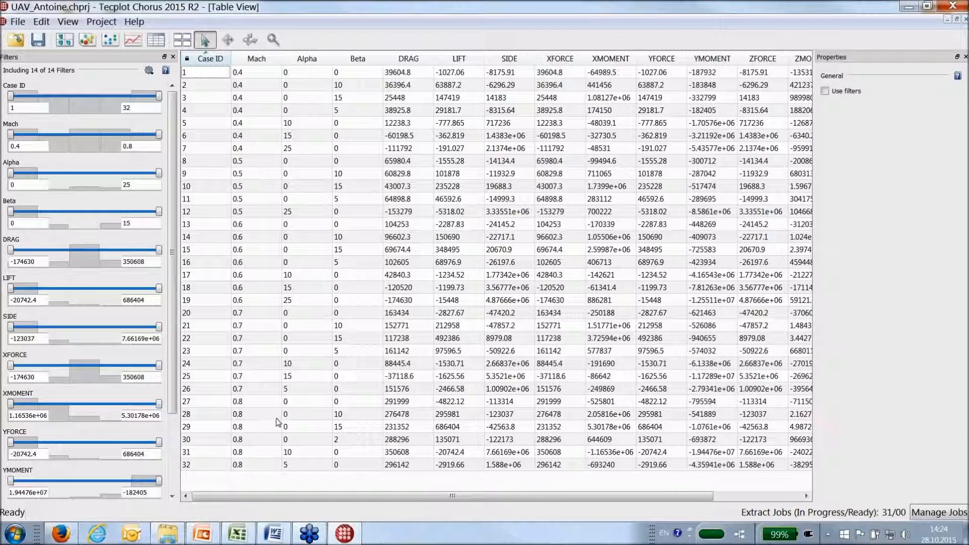
{"action": "left_click", "coordinate": [258, 59]}
{"action": "left_click", "coordinate": [257, 59]}
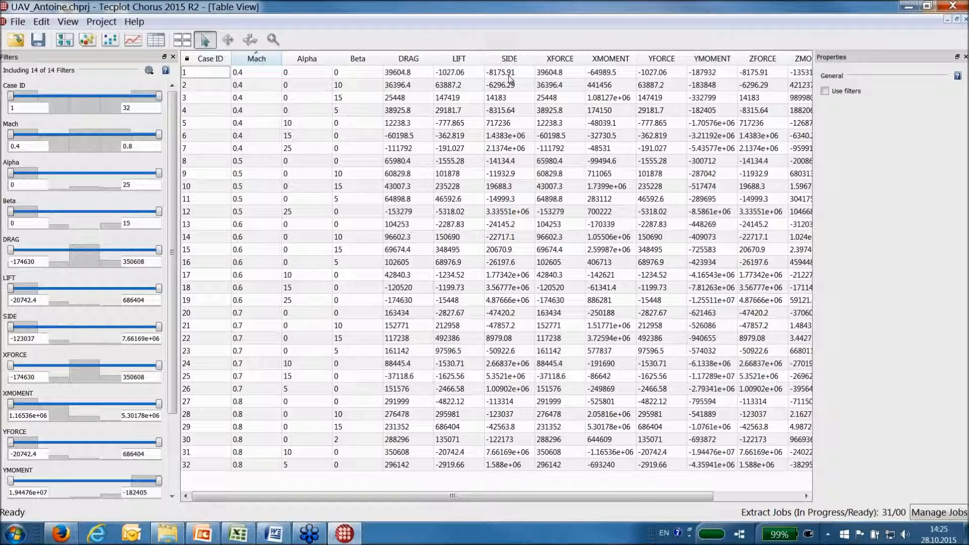
{"action": "left_click", "coordinate": [367, 75]}
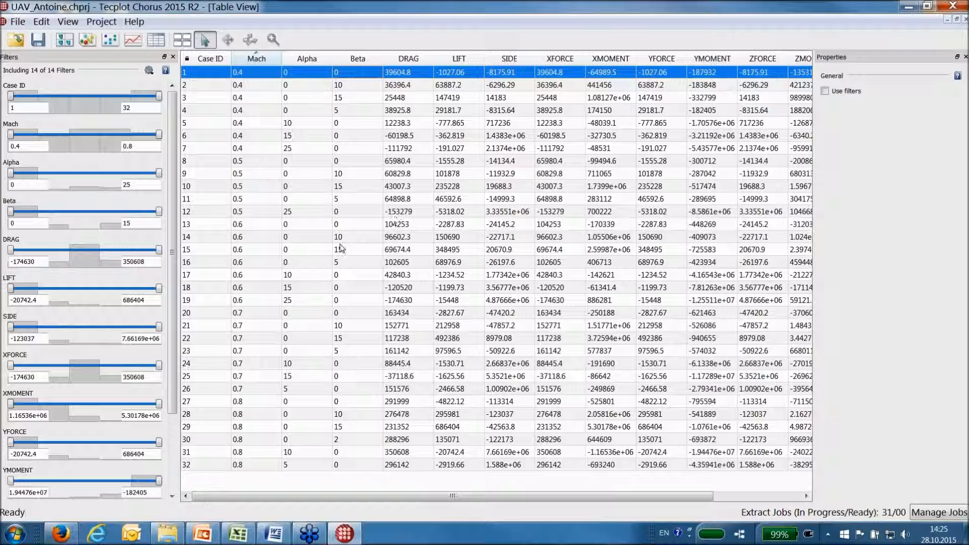
Try filtering the case table to a maximum Mach of 0.6, and restore the 0.8 limit with table filtering off.
{"action": "left_click_drag", "start_coordinate": [158, 135], "coordinate": [99, 140]}
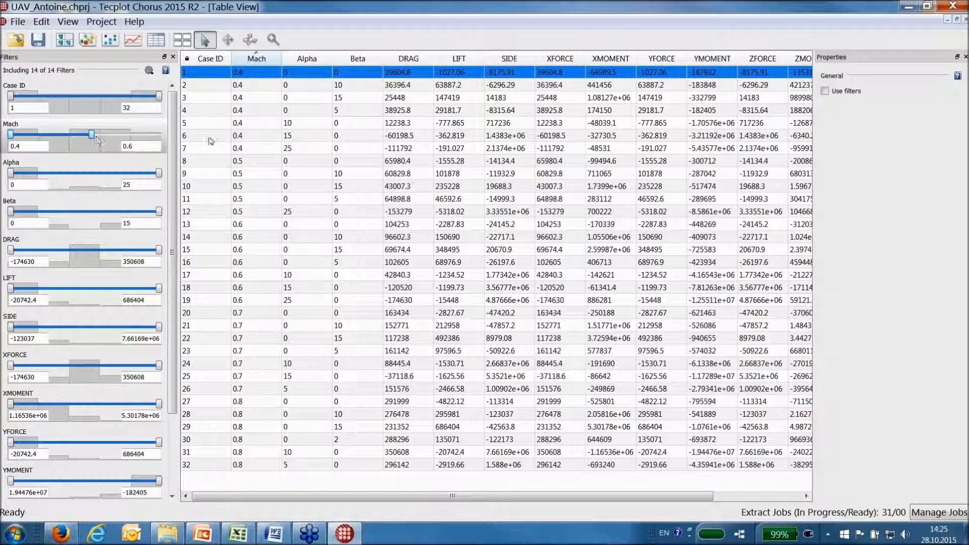
{"action": "left_click", "coordinate": [825, 91]}
{"action": "left_click_drag", "start_coordinate": [102, 134], "coordinate": [160, 135]}
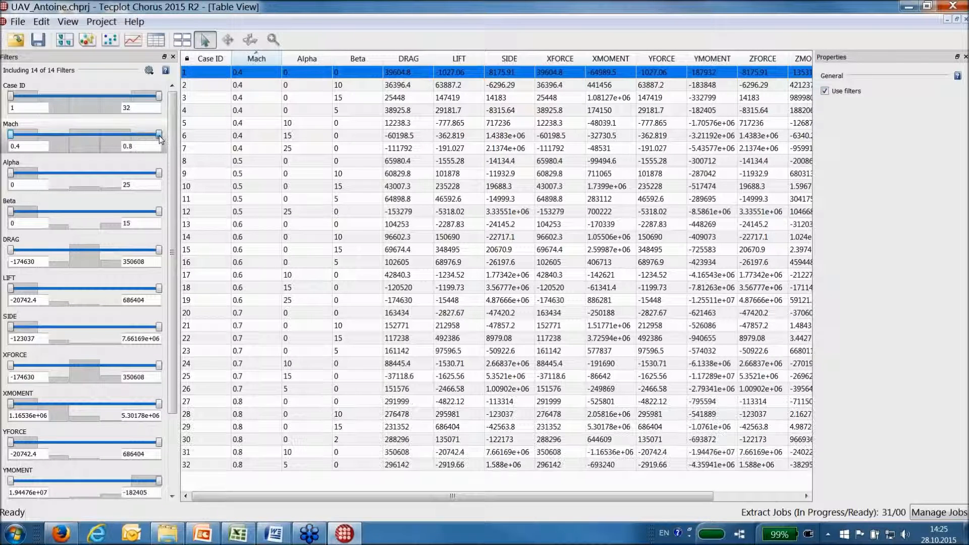
{"action": "left_click", "coordinate": [826, 91]}
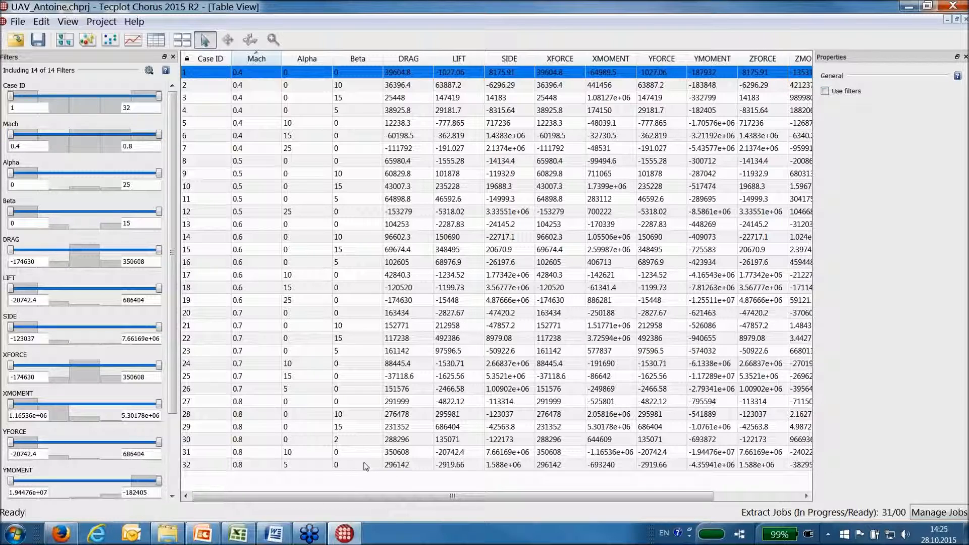
Show the images of all cases in the table in a maximized image view.
{"action": "key", "text": "ctrl+a"}
{"action": "right_click", "coordinate": [400, 230]}
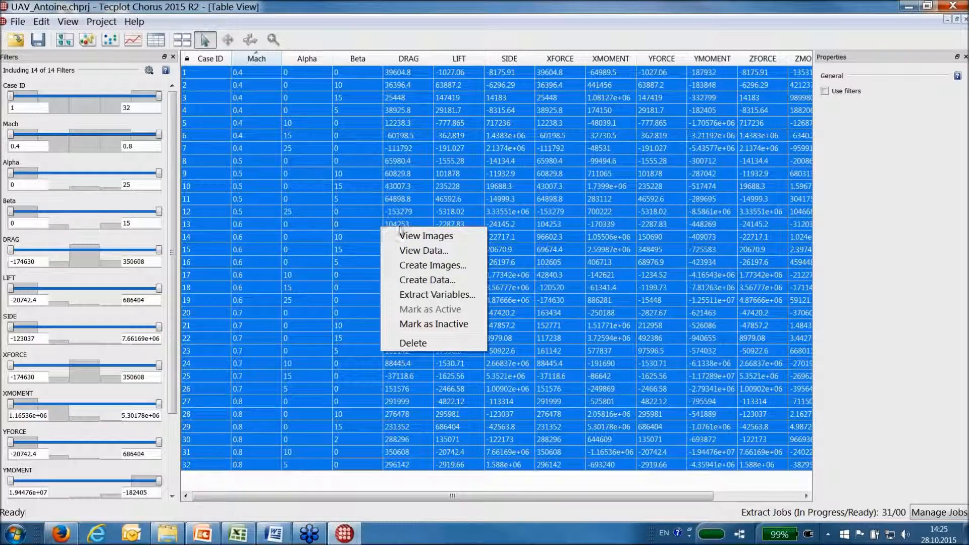
{"action": "left_click", "coordinate": [437, 239]}
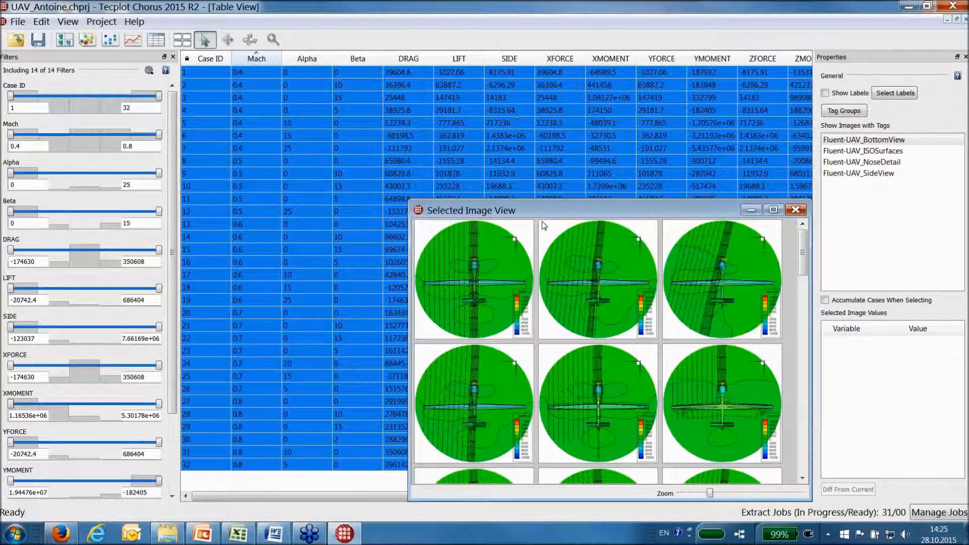
{"action": "left_click_drag", "start_coordinate": [539, 205], "coordinate": [449, 79]}
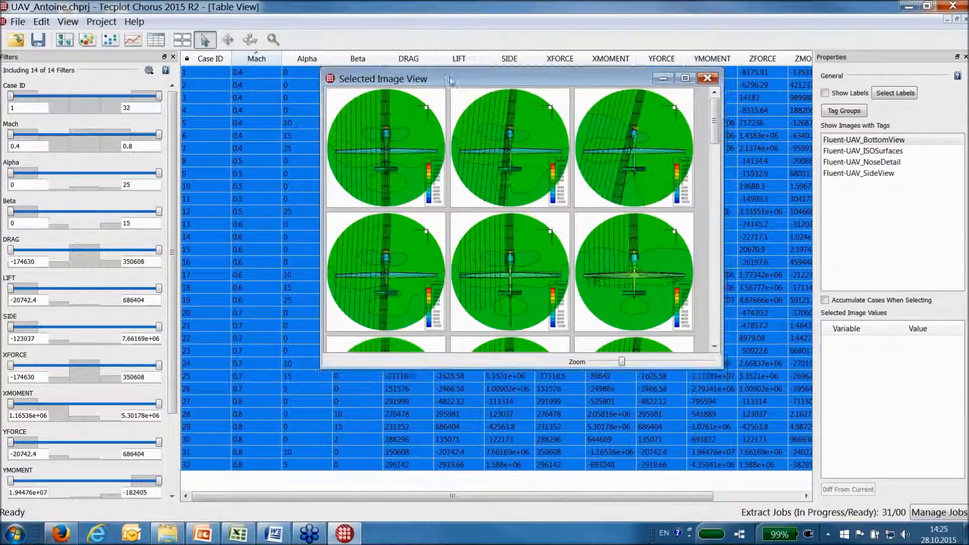
{"action": "left_click", "coordinate": [684, 80]}
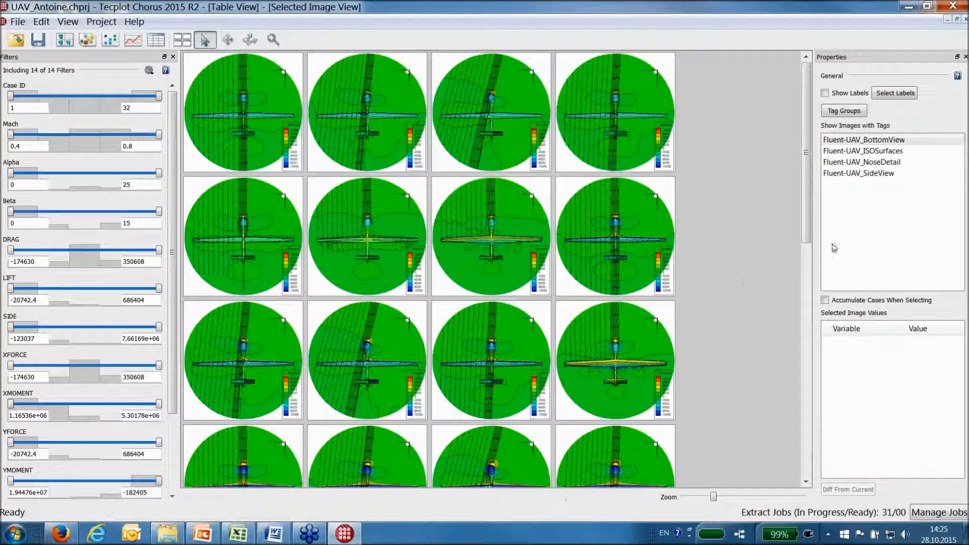
Show the images of all four Fluent-UAV tags and label them with Mach, Alpha and Beta.
{"action": "left_click_drag", "start_coordinate": [858, 140], "coordinate": [858, 173]}
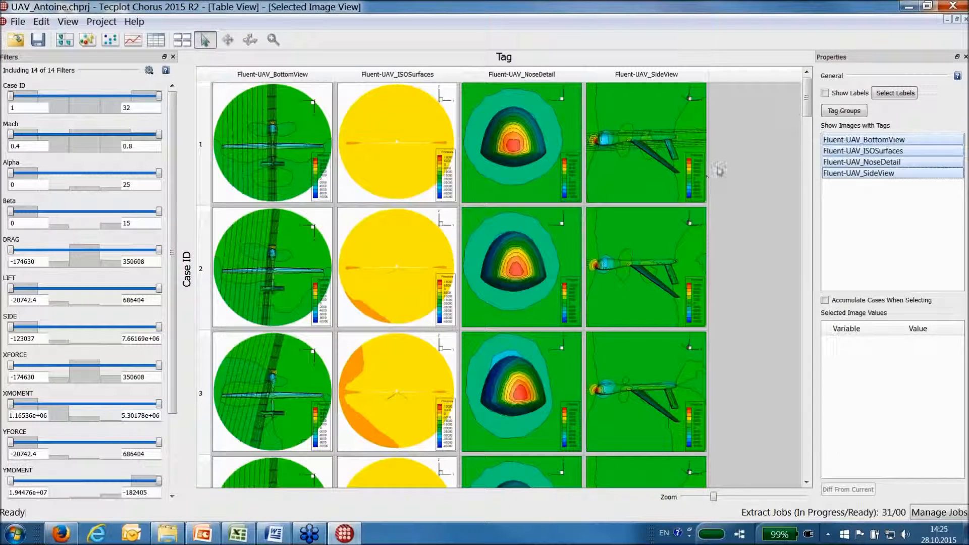
{"action": "left_click", "coordinate": [824, 93]}
{"action": "left_click", "coordinate": [404, 213]}
{"action": "left_click", "coordinate": [404, 224]}
{"action": "left_click", "coordinate": [404, 236]}
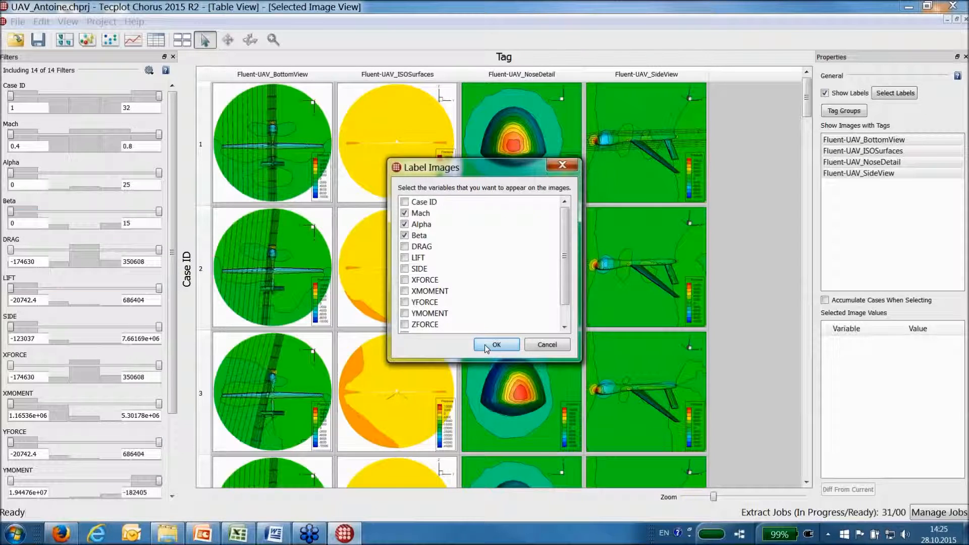
{"action": "left_click", "coordinate": [486, 346]}
Examine the bottom view, ISO surface and nose detail images of case 1 and compare them across all cases.
{"action": "left_click", "coordinate": [284, 163]}
{"action": "left_click", "coordinate": [433, 155]}
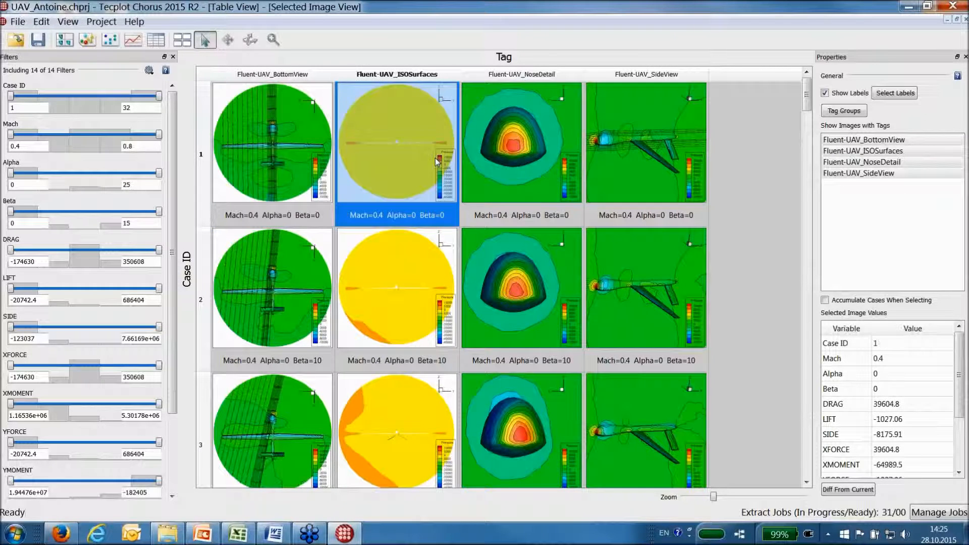
{"action": "left_click", "coordinate": [533, 155]}
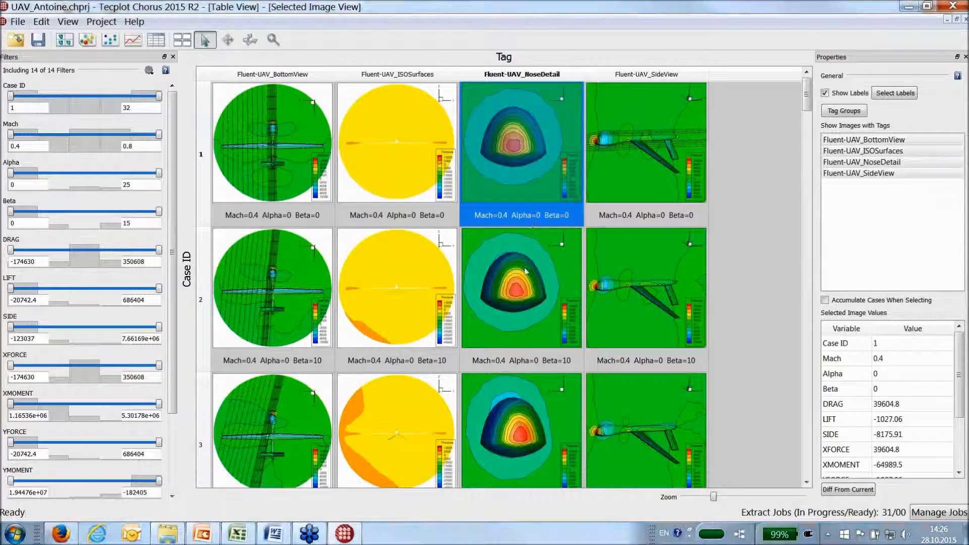
{"action": "scroll", "coordinate": [524, 270], "scroll_direction": "down", "scroll_amount": 10}
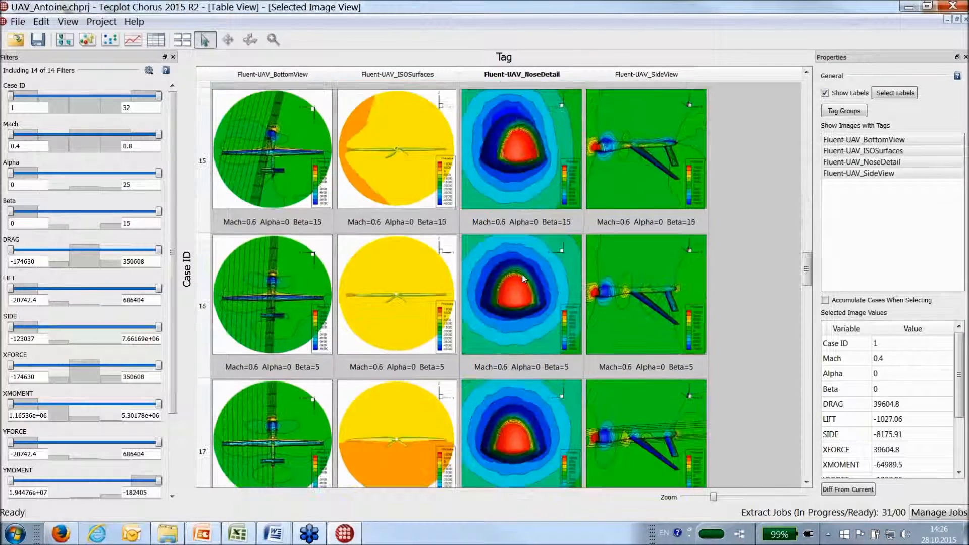
{"action": "scroll", "coordinate": [519, 274], "scroll_direction": "down", "scroll_amount": 8}
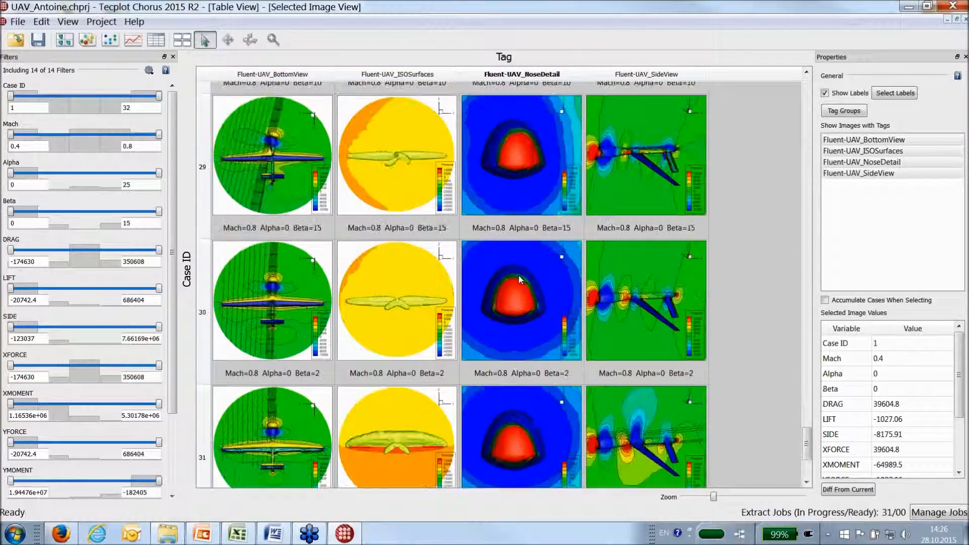
{"action": "scroll", "coordinate": [517, 276], "scroll_direction": "up", "scroll_amount": 15}
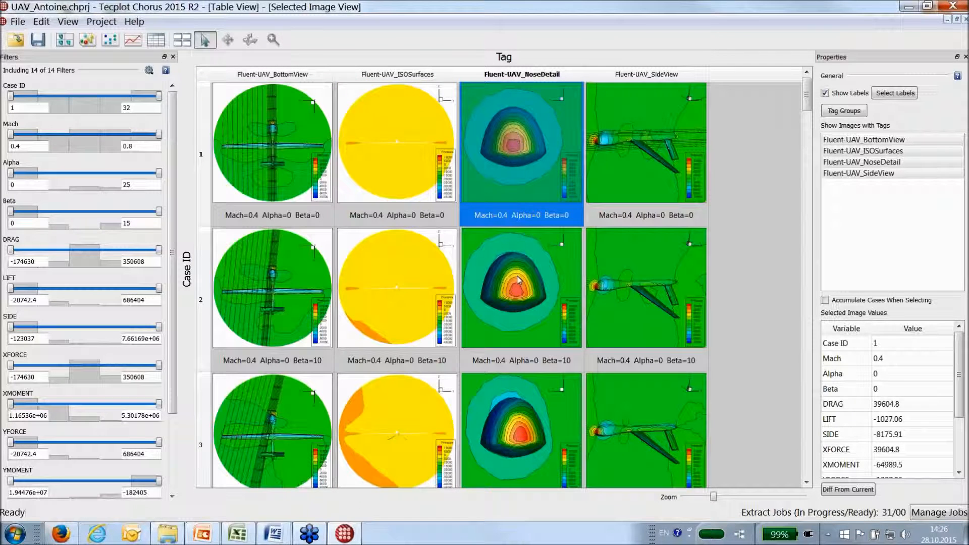
Open an image difference view for the ISO surface images relative to case 1.
{"action": "left_click", "coordinate": [385, 152]}
{"action": "right_click", "coordinate": [388, 161]}
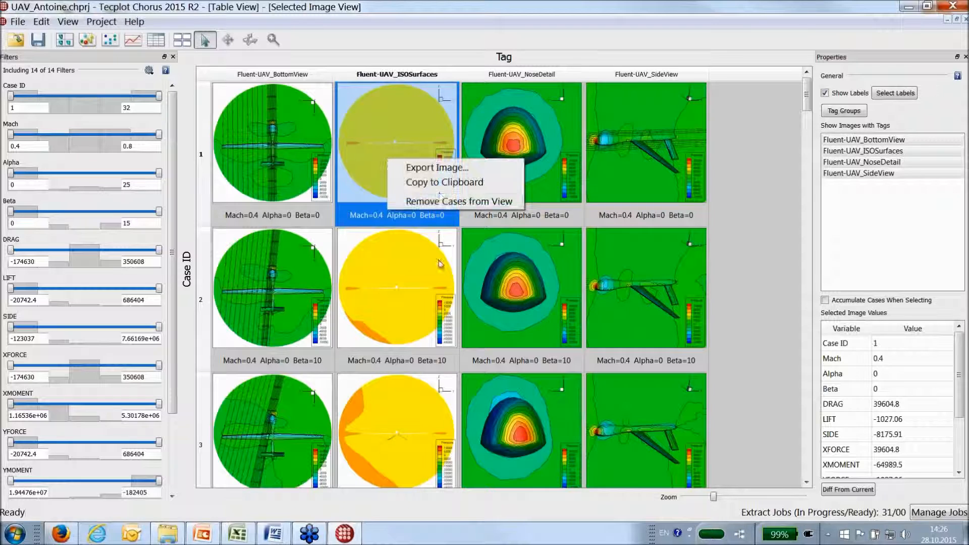
{"action": "left_click", "coordinate": [367, 180]}
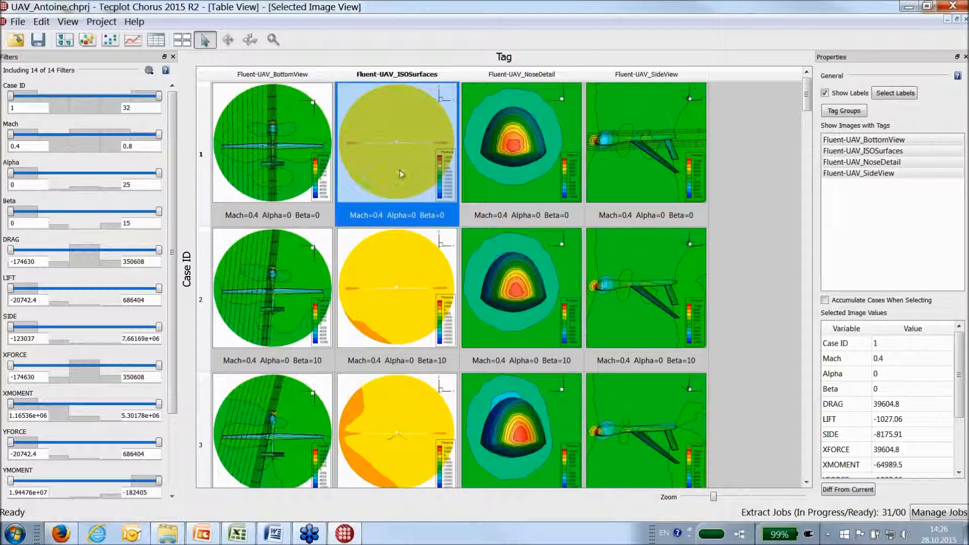
{"action": "left_click", "coordinate": [837, 490]}
Examine the ISO surface differences from case 1 through all cases up to case 32, and close the image difference view.
{"action": "left_click", "coordinate": [424, 293]}
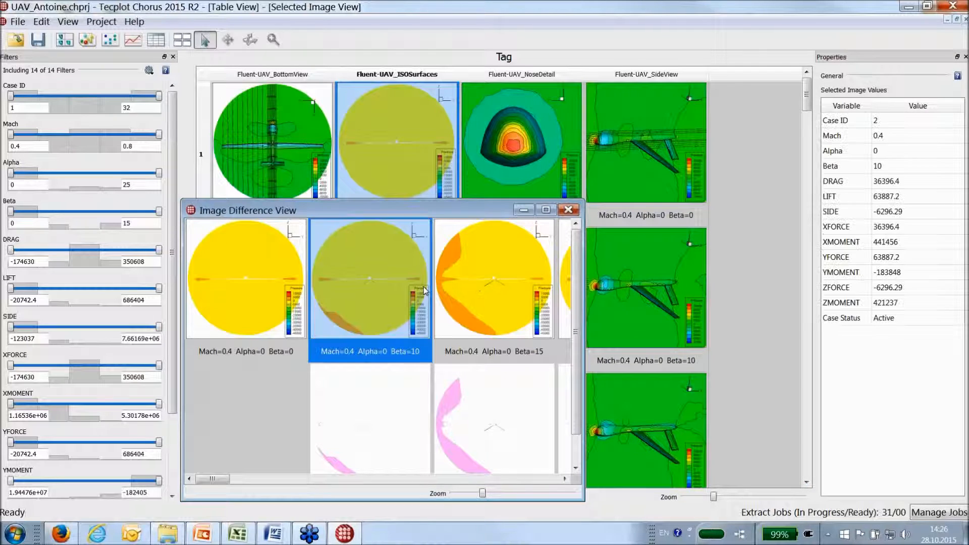
{"action": "left_click", "coordinate": [264, 266]}
{"action": "left_click", "coordinate": [376, 280]}
{"action": "key", "text": "Right"}
{"action": "key", "text": "Right"}
{"action": "key", "text": "Right"}
{"action": "key", "text": "Right"}
{"action": "key", "text": "Right"}
{"action": "key", "text": "Right"}
{"action": "key", "text": "Right"}
{"action": "key", "text": "Right"}
{"action": "key", "text": "Right"}
{"action": "key", "text": "Right"}
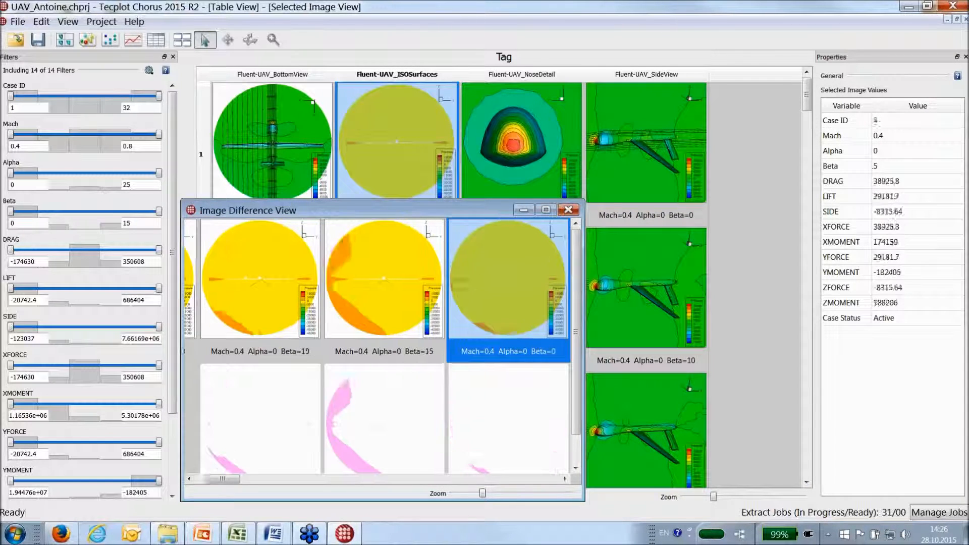
{"action": "key", "text": "Right"}
{"action": "key", "text": "Right"}
{"action": "key", "text": "Right"}
{"action": "key", "text": "Right"}
{"action": "key", "text": "Right"}
{"action": "key", "text": "Right"}
{"action": "key", "text": "Right"}
{"action": "key", "text": "Right"}
{"action": "key", "text": "Right"}
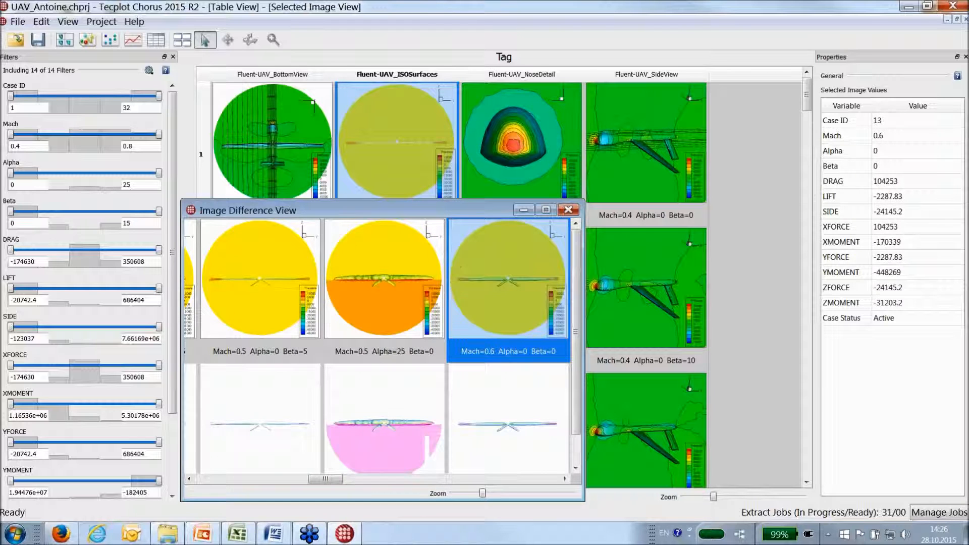
{"action": "key", "text": "Right"}
{"action": "key", "text": "Right"}
{"action": "key", "text": "Right"}
{"action": "key", "text": "Right"}
{"action": "key", "text": "Right"}
{"action": "key", "text": "Right"}
{"action": "key", "text": "Right"}
{"action": "key", "text": "Right"}
{"action": "key", "text": "Right"}
{"action": "key", "text": "Right"}
{"action": "key", "text": "Right"}
{"action": "key", "text": "Right"}
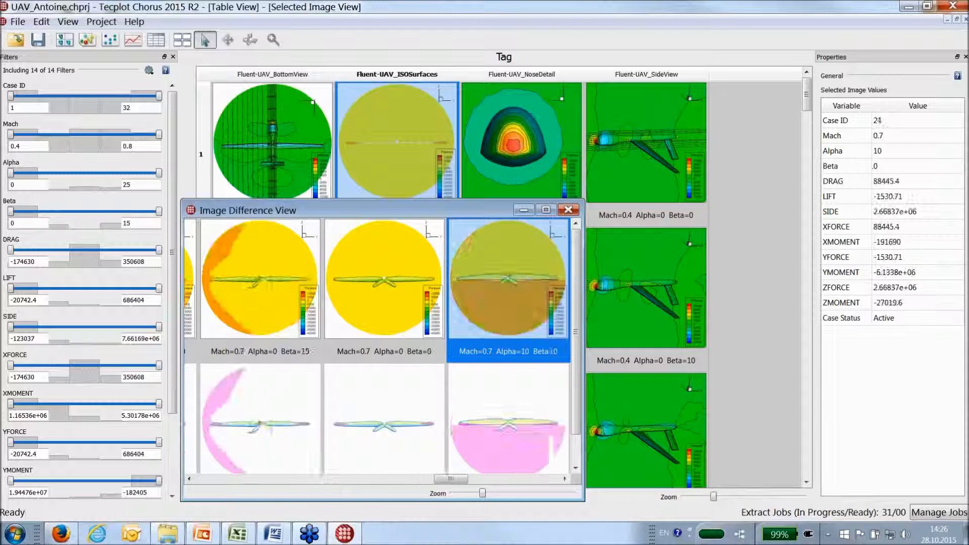
{"action": "key", "text": "Right"}
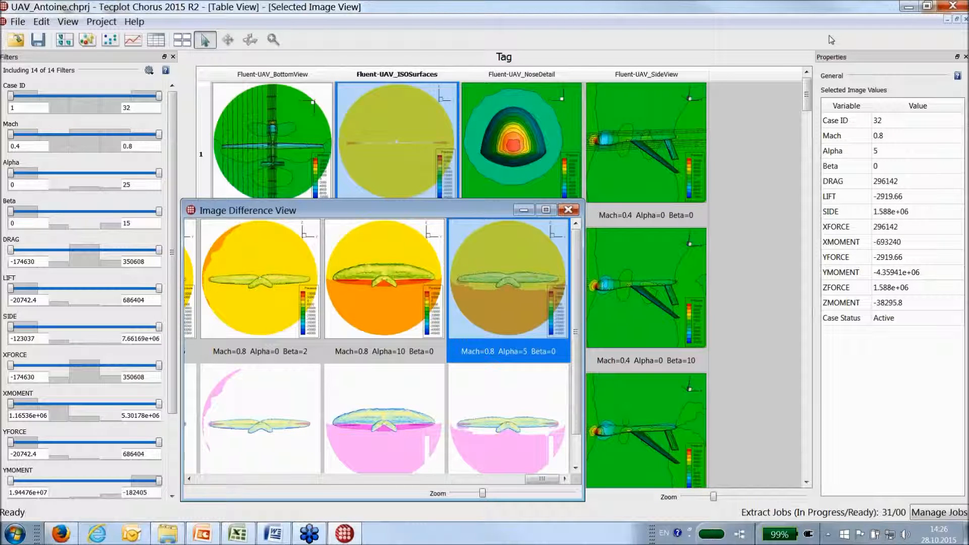
{"action": "left_click", "coordinate": [567, 210]}
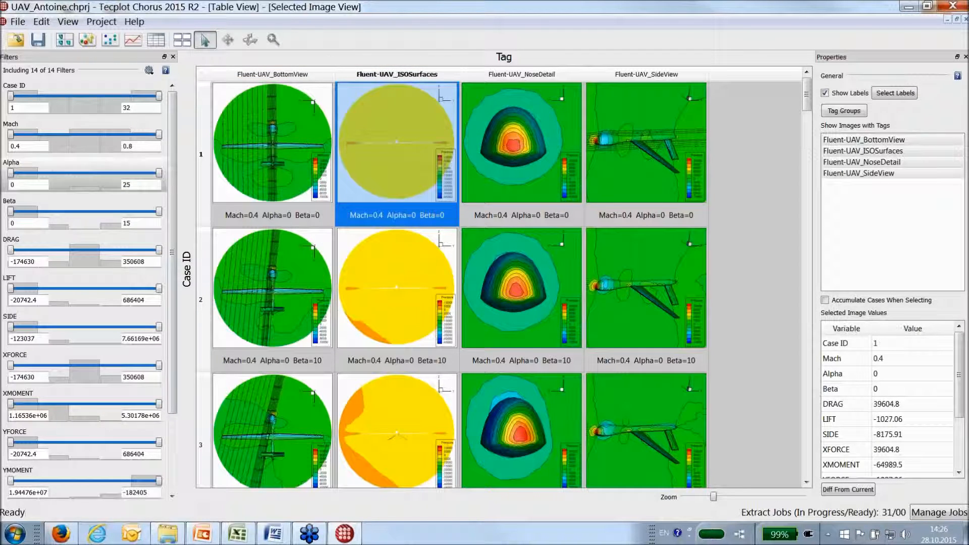
Close the selected image view and maximize the matrix view with no cases selected, slightly larger images and the Beta page at 0.
{"action": "left_click", "coordinate": [181, 39]}
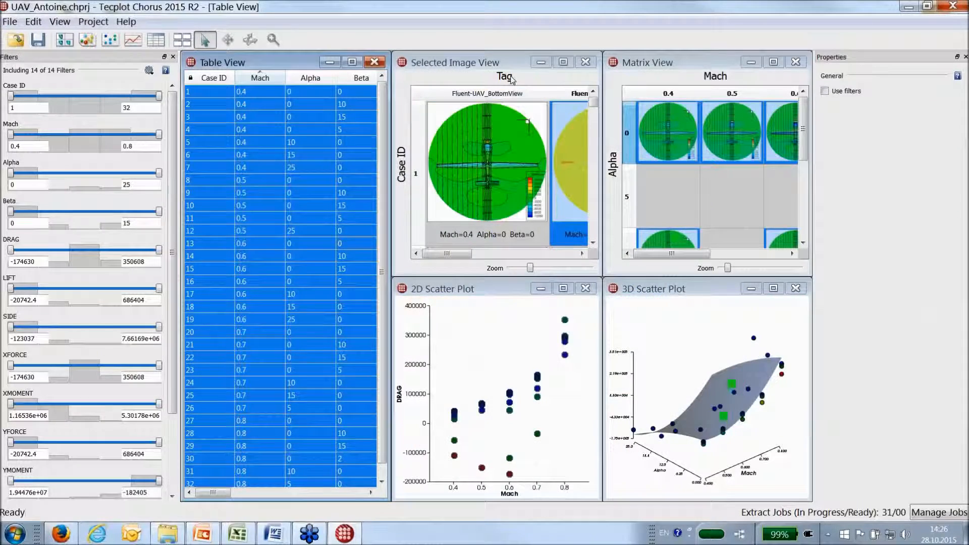
{"action": "left_click", "coordinate": [586, 62]}
{"action": "left_click", "coordinate": [773, 62]}
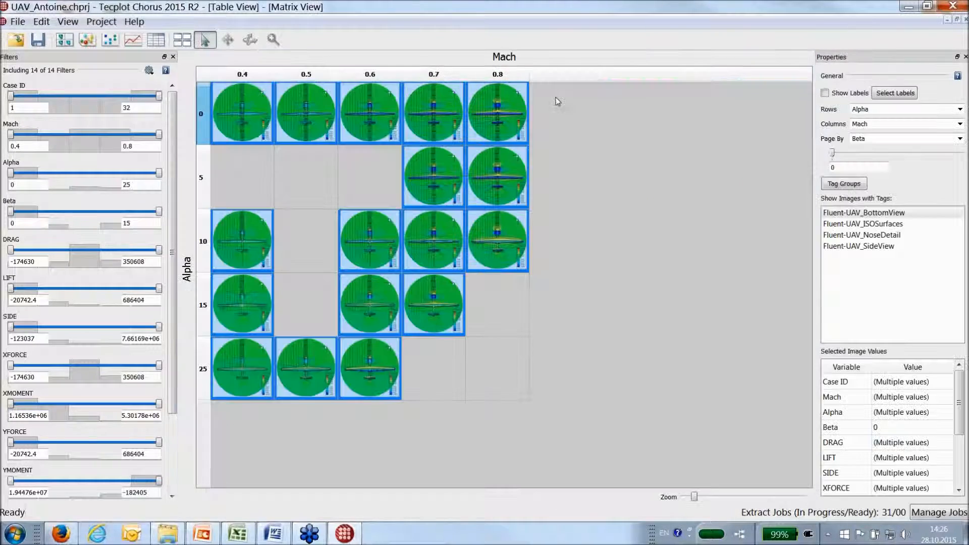
{"action": "left_click", "coordinate": [550, 333]}
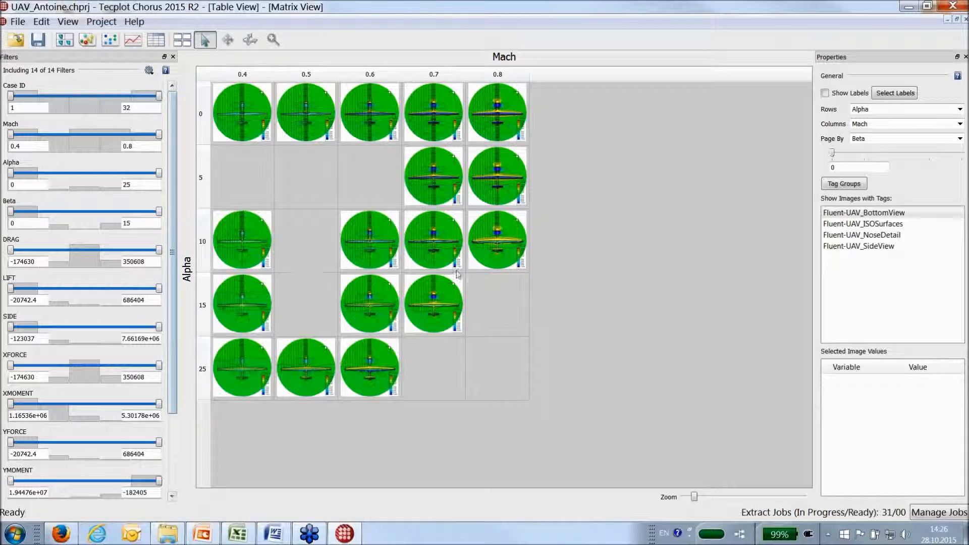
{"action": "left_click_drag", "start_coordinate": [693, 497], "coordinate": [697, 497]}
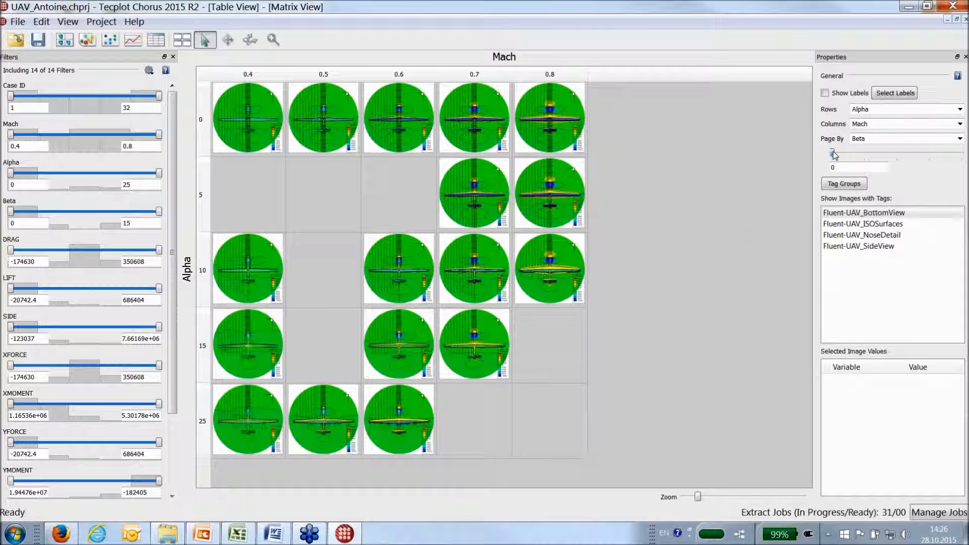
{"action": "mouse_move", "coordinate": [845, 154]}
{"action": "left_mouse_down"}
{"action": "mouse_move", "coordinate": [952, 158]}
{"action": "mouse_move", "coordinate": [830, 154]}
{"action": "left_mouse_up"}
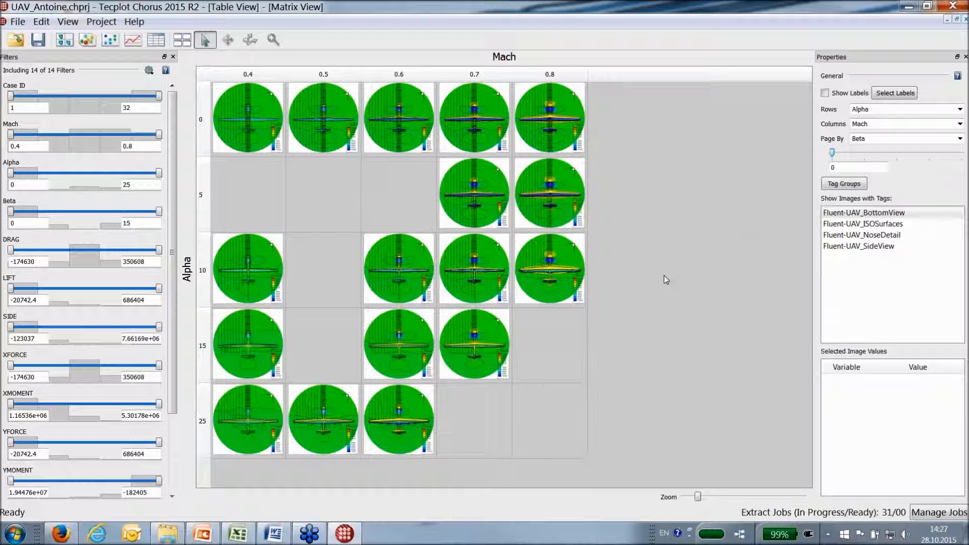
{"action": "left_click", "coordinate": [487, 324]}
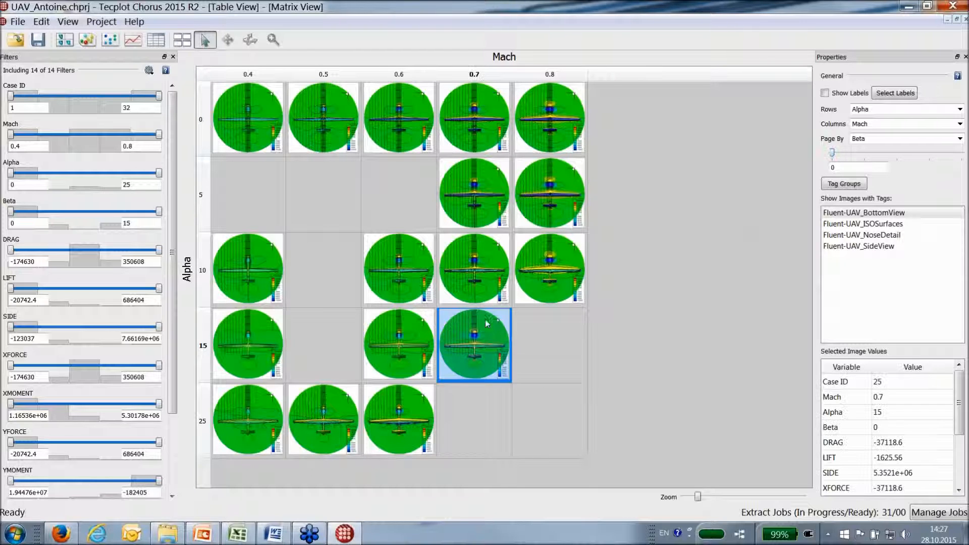
{"action": "left_click", "coordinate": [256, 426], "text": "ctrl"}
{"action": "left_click", "coordinate": [469, 124], "text": "ctrl"}
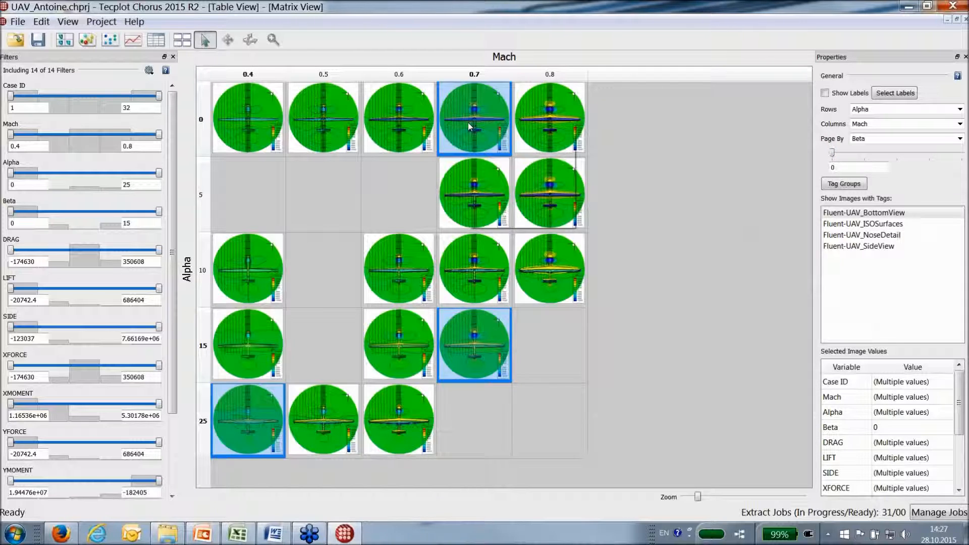
{"action": "right_click", "coordinate": [469, 124]}
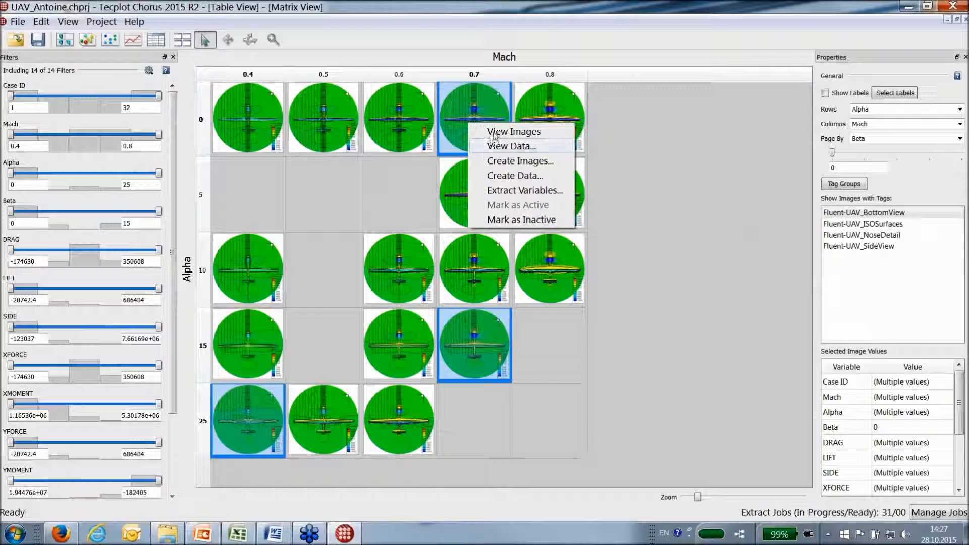
Show the Fluent-UAV_SideView images and select the cases at Mach 0.7 Alpha 0, Mach 0.4 Alpha 25 and Mach 0.7 Alpha 15.
{"action": "left_click", "coordinate": [858, 247]}
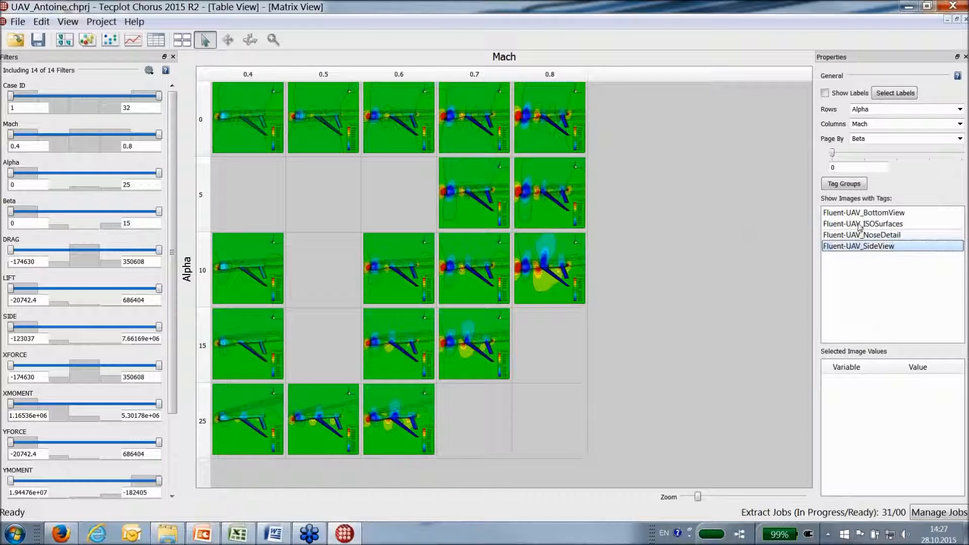
{"action": "left_click", "coordinate": [490, 134]}
{"action": "left_click", "coordinate": [269, 401], "text": "ctrl"}
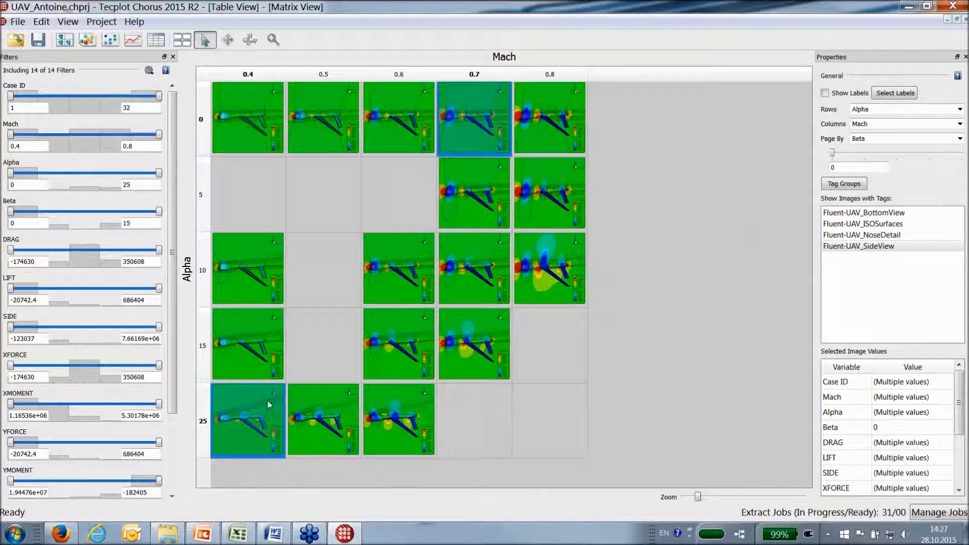
{"action": "right_click", "coordinate": [268, 405]}
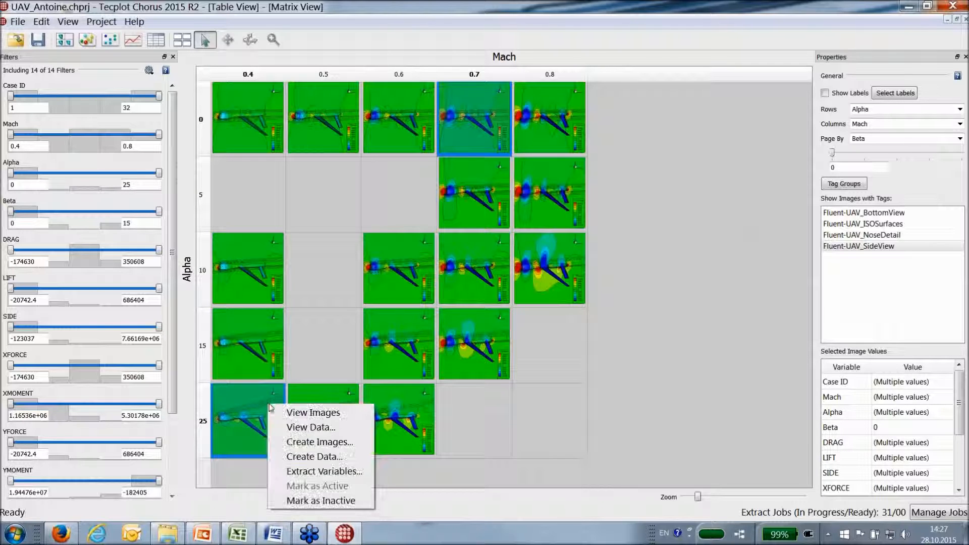
{"action": "left_click", "coordinate": [469, 361], "text": "ctrl"}
Load the selected cases' Fluent data into Tecplot 360 with the NoseZplane.sty style template and no macro.
{"action": "right_click", "coordinate": [468, 357]}
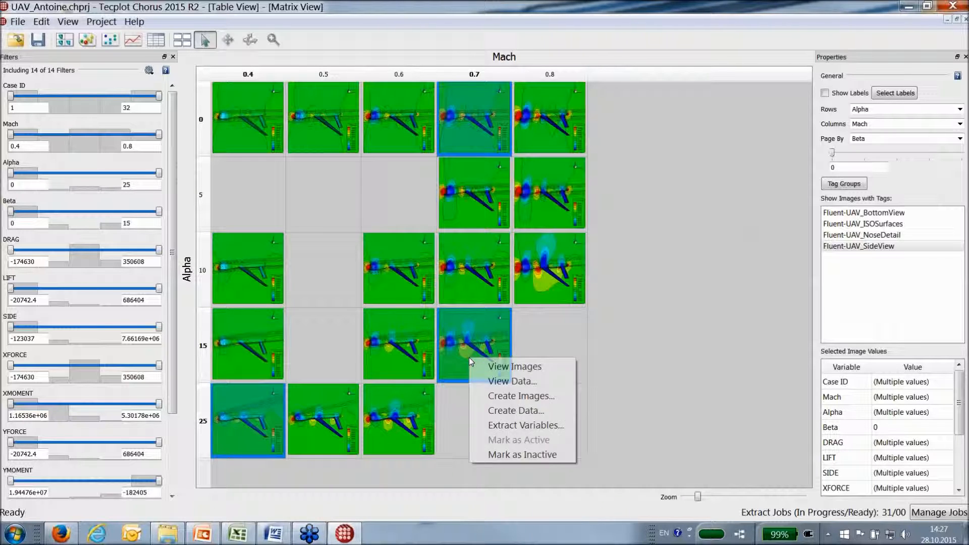
{"action": "left_click", "coordinate": [508, 382]}
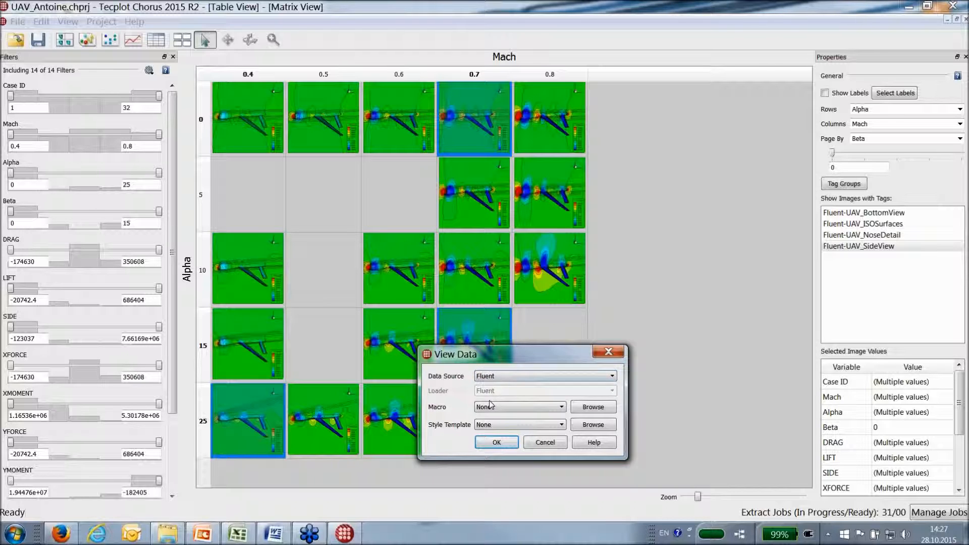
{"action": "left_click", "coordinate": [494, 425]}
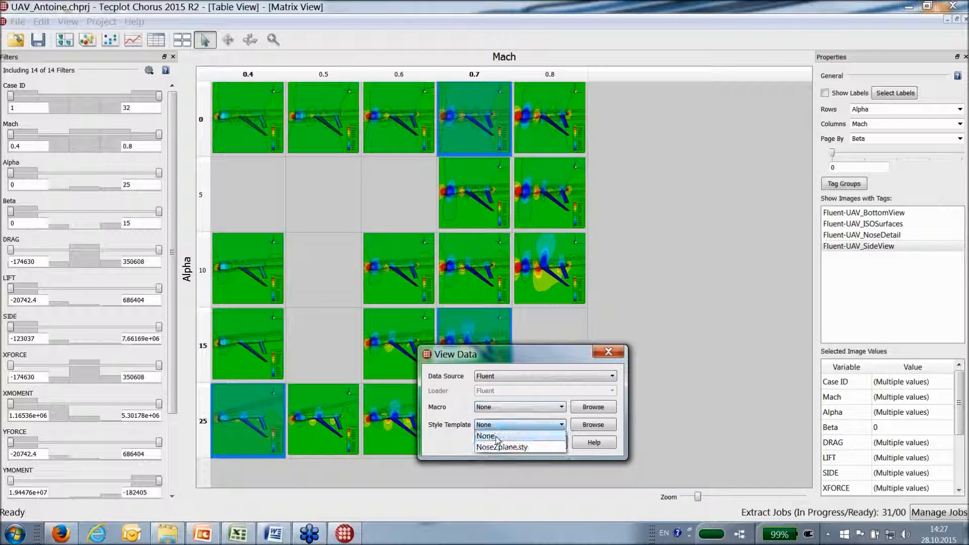
{"action": "left_click", "coordinate": [500, 447]}
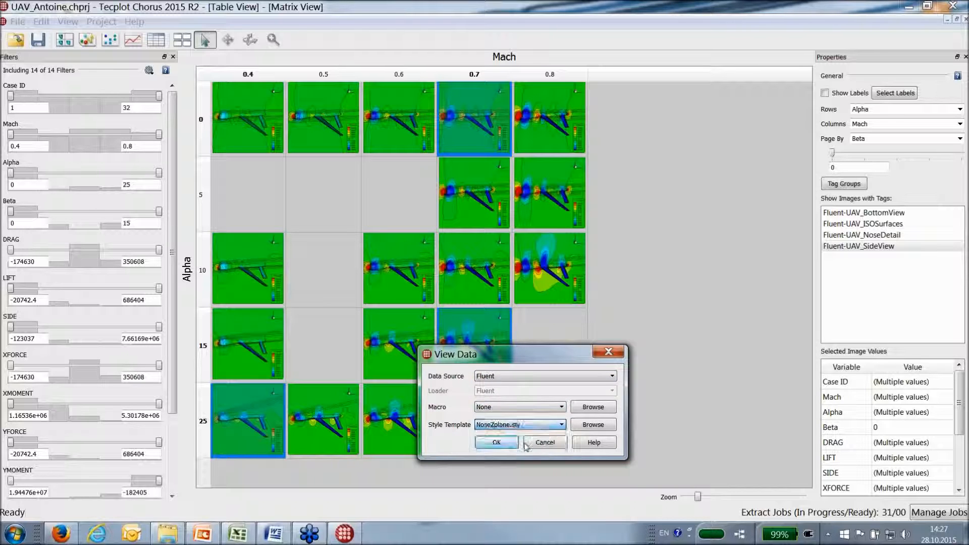
{"action": "left_click", "coordinate": [496, 442]}
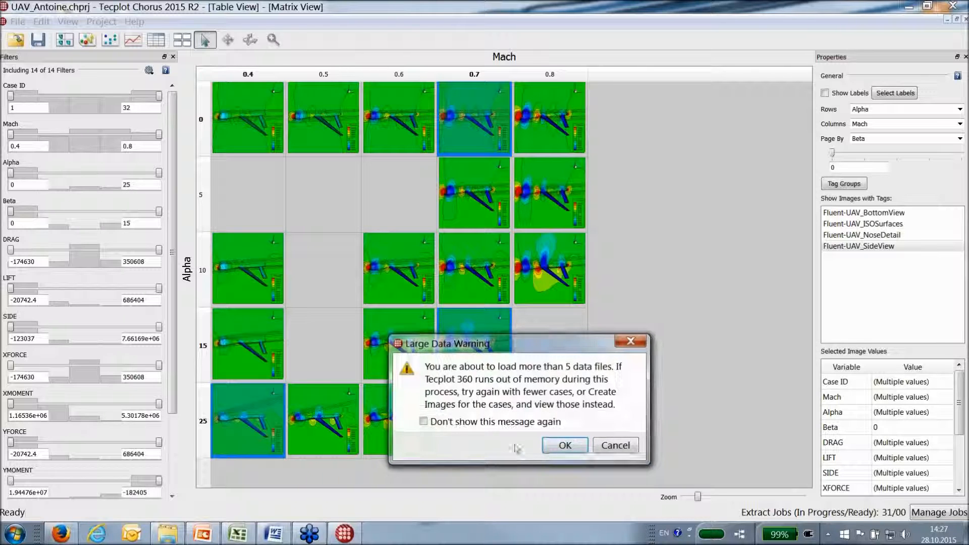
{"action": "left_click", "coordinate": [559, 445]}
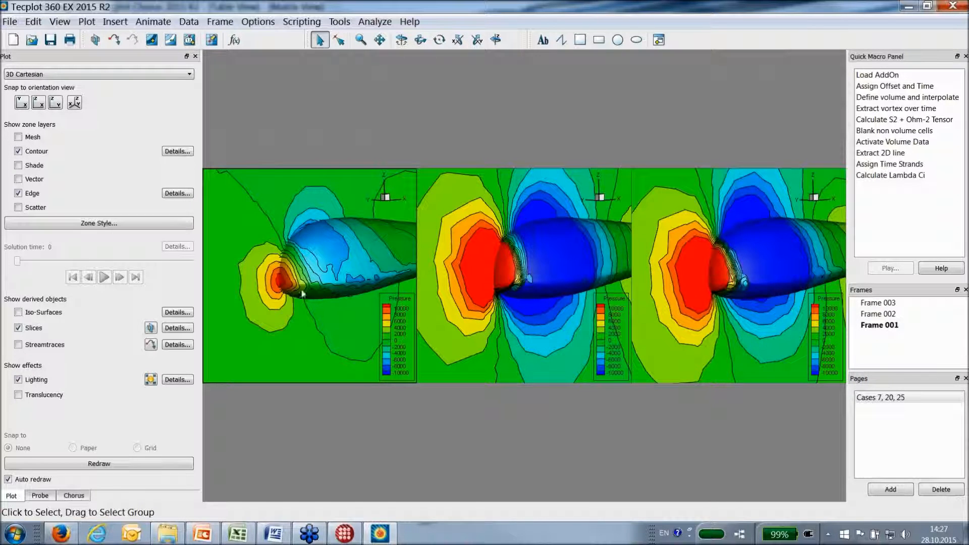
Add two pressure contour levels to the case 7 frame, picking points above the fuselage and below the nose.
{"action": "mouse_move", "coordinate": [323, 290]}
{"action": "middle_mouse_down"}
{"action": "mouse_move", "coordinate": [307, 131]}
{"action": "mouse_move", "coordinate": [390, 300]}
{"action": "mouse_move", "coordinate": [342, 280]}
{"action": "mouse_move", "coordinate": [339, 215]}
{"action": "middle_mouse_up"}
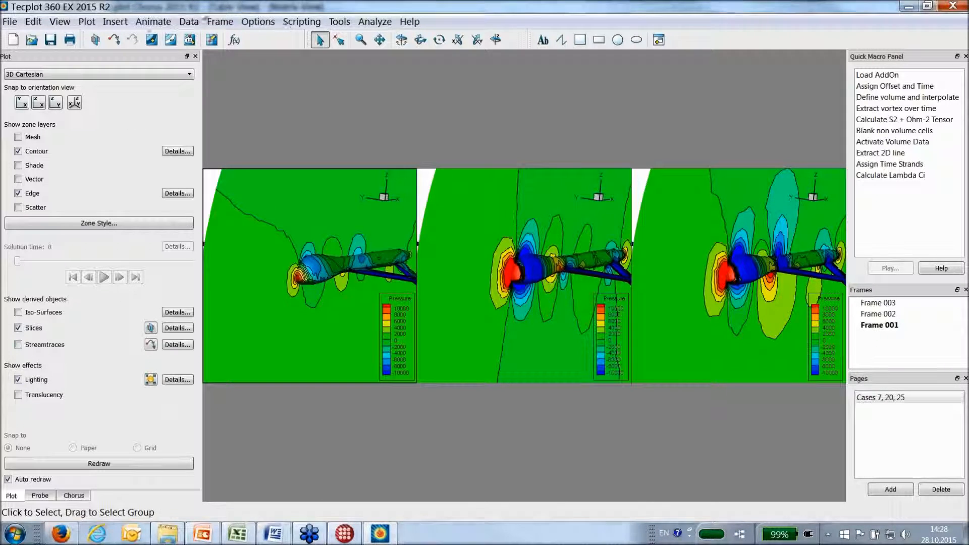
{"action": "left_click", "coordinate": [151, 39]}
{"action": "left_click", "coordinate": [338, 202]}
{"action": "left_click", "coordinate": [273, 301]}
{"action": "left_click", "coordinate": [320, 40]}
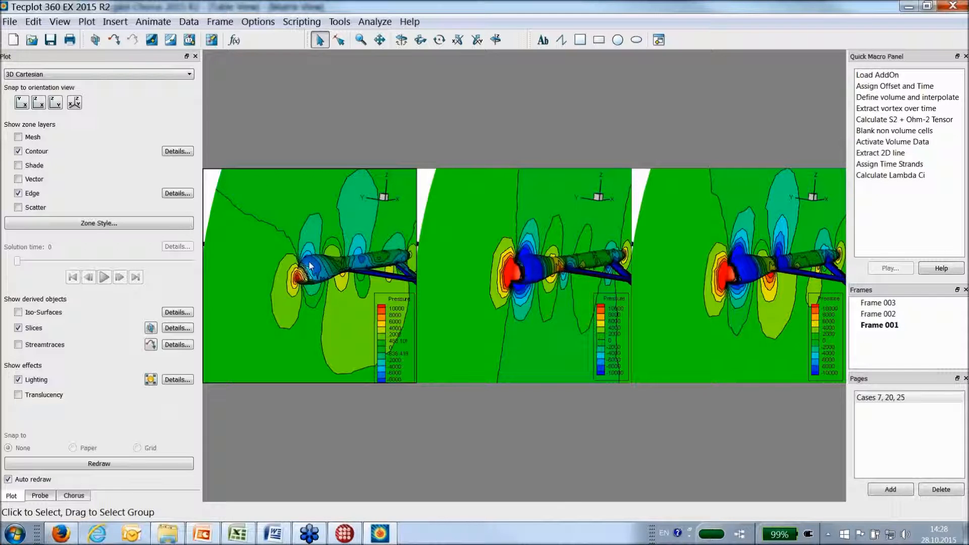
Synchronize the styles of all frames with the case 7 frame.
{"action": "left_click", "coordinate": [74, 495]}
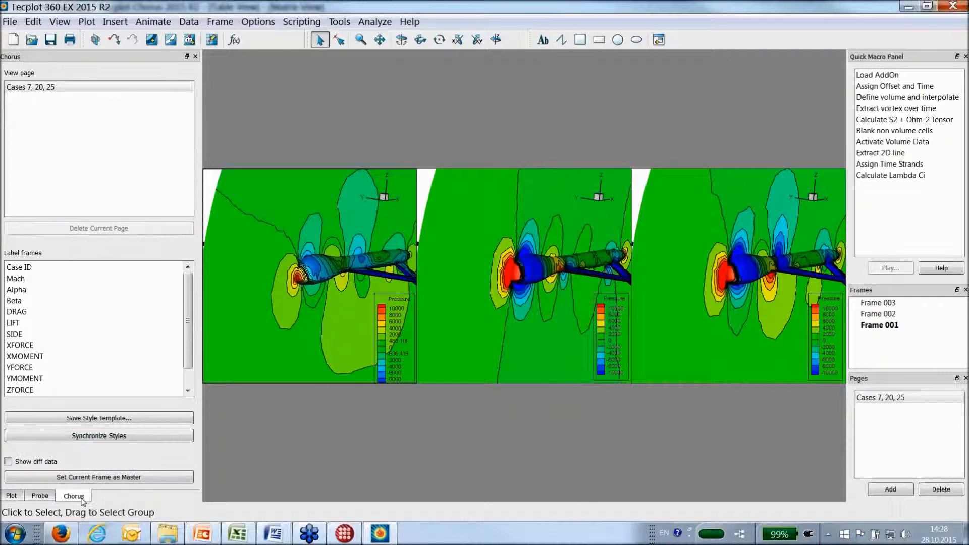
{"action": "left_click", "coordinate": [292, 319]}
{"action": "left_click", "coordinate": [119, 440]}
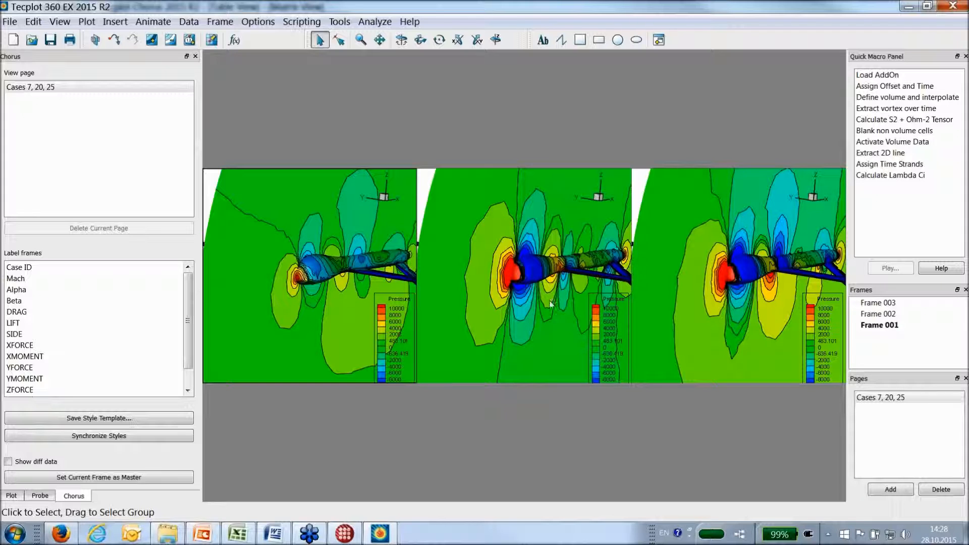
Show the difference data for the loaded cases and set the case 20 frame as the master.
{"action": "left_click", "coordinate": [8, 461]}
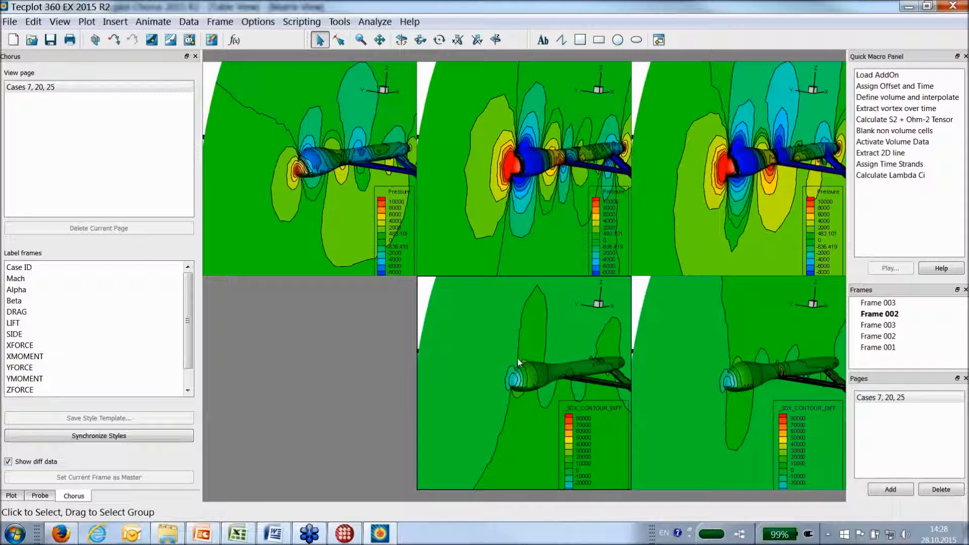
{"action": "left_click", "coordinate": [518, 361]}
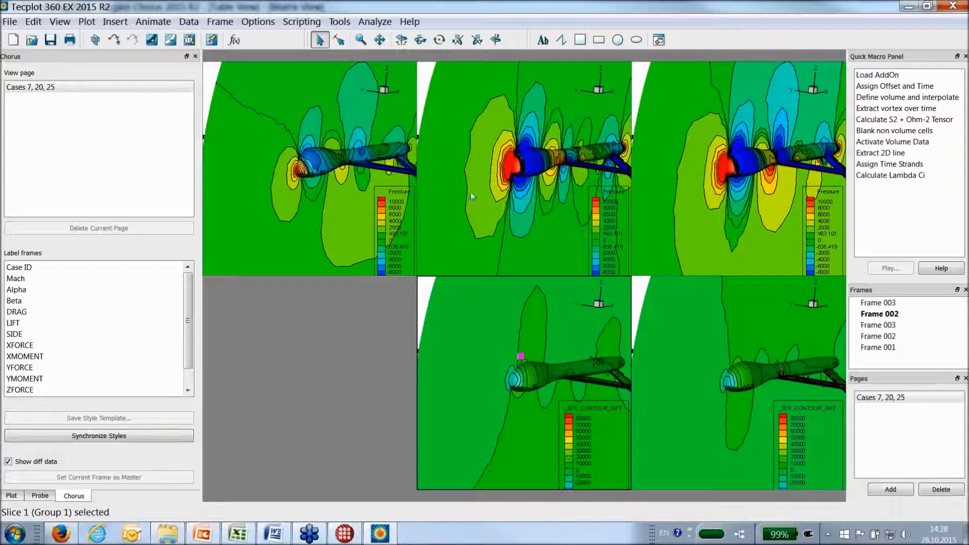
{"action": "left_click", "coordinate": [482, 218]}
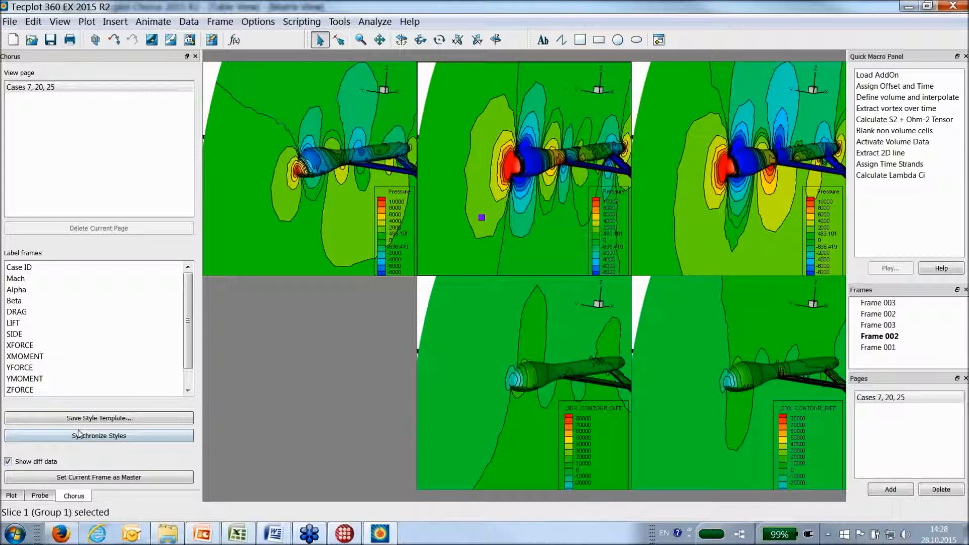
{"action": "left_click", "coordinate": [84, 478]}
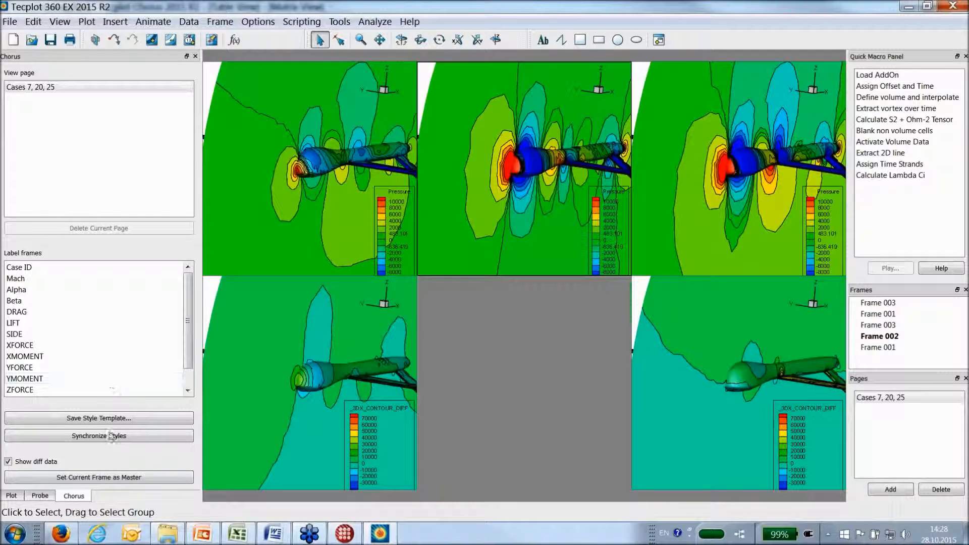
Label the frames with their Mach, Alpha and Beta values.
{"action": "left_click", "coordinate": [23, 289]}
{"action": "left_click", "coordinate": [25, 300]}
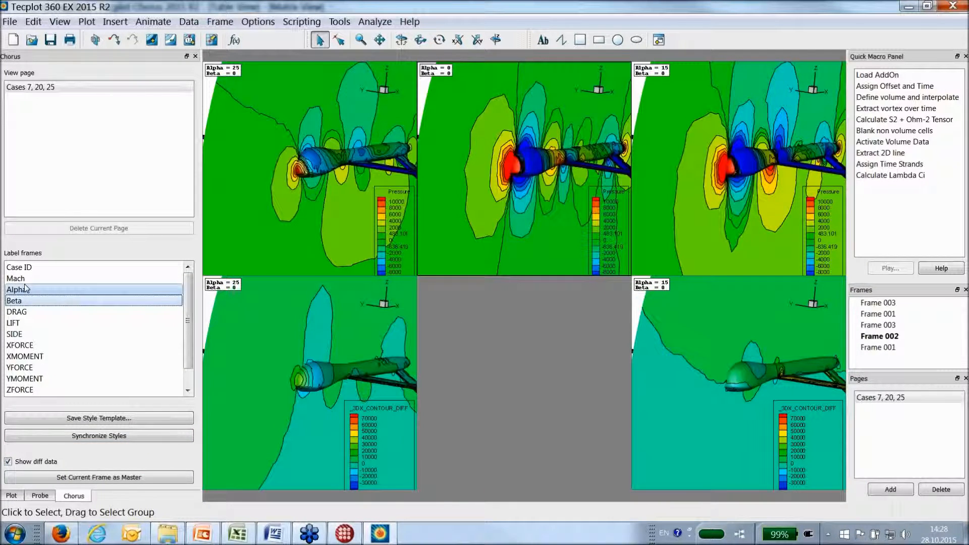
{"action": "left_click", "coordinate": [20, 278]}
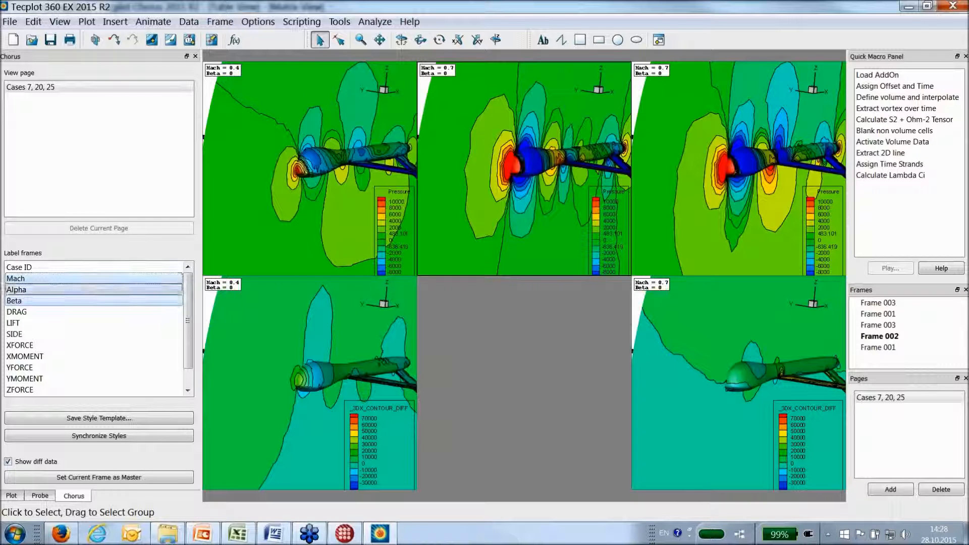
Add the Alpha value to the frame labels and close the case comparison without saving the layout.
{"action": "left_click", "coordinate": [25, 290]}
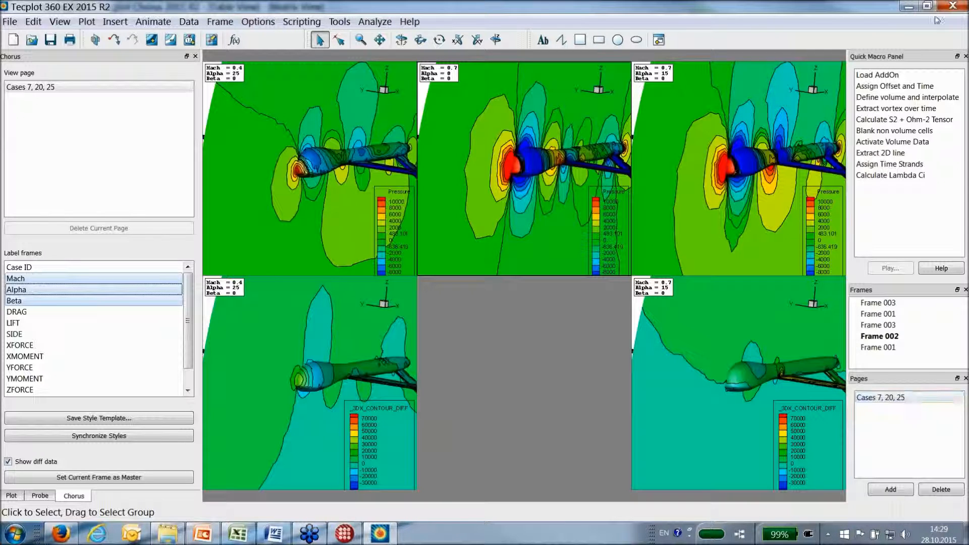
{"action": "left_click", "coordinate": [953, 6]}
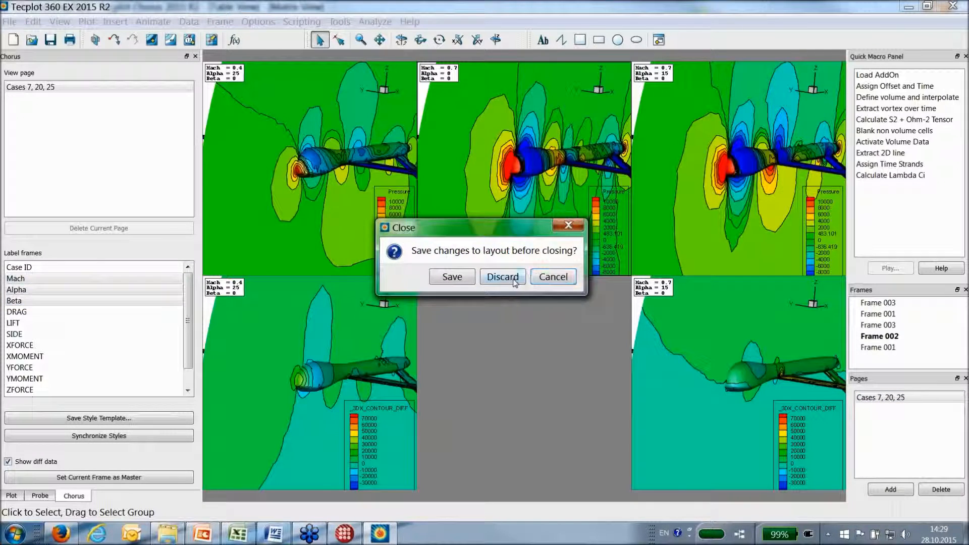
{"action": "left_click", "coordinate": [514, 281]}
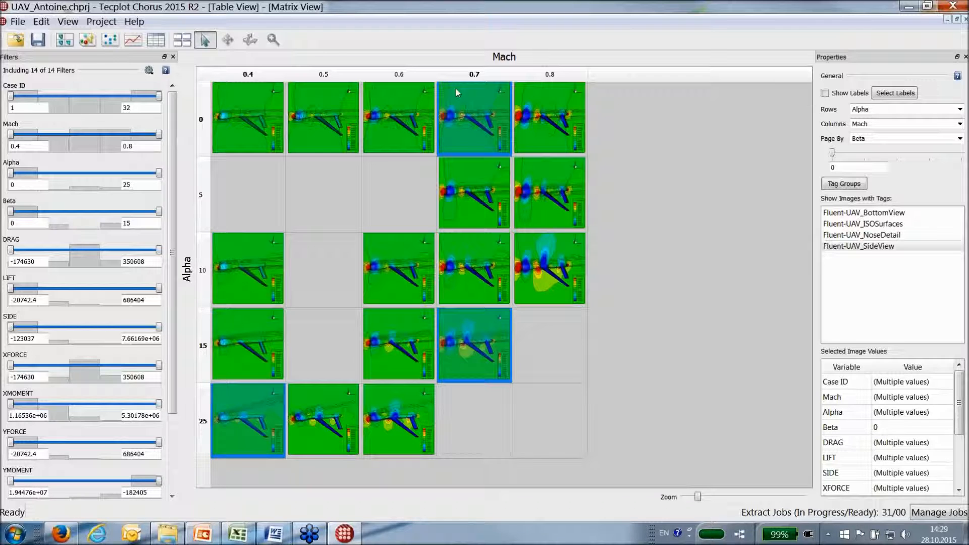
Return to the tiled views, maximize the 2D scatter plot of DRAG versus Mach and clear the case selection.
{"action": "left_click", "coordinate": [182, 39]}
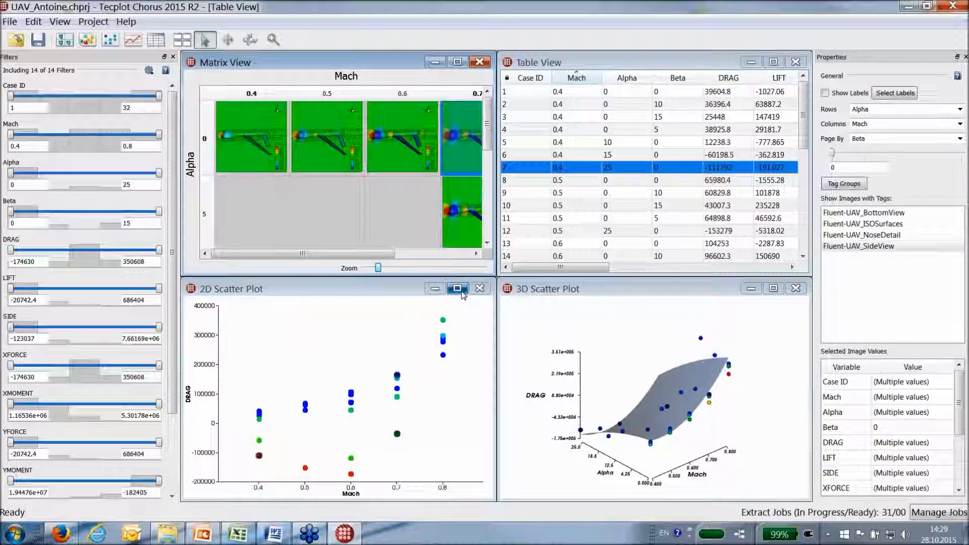
{"action": "left_click", "coordinate": [461, 292]}
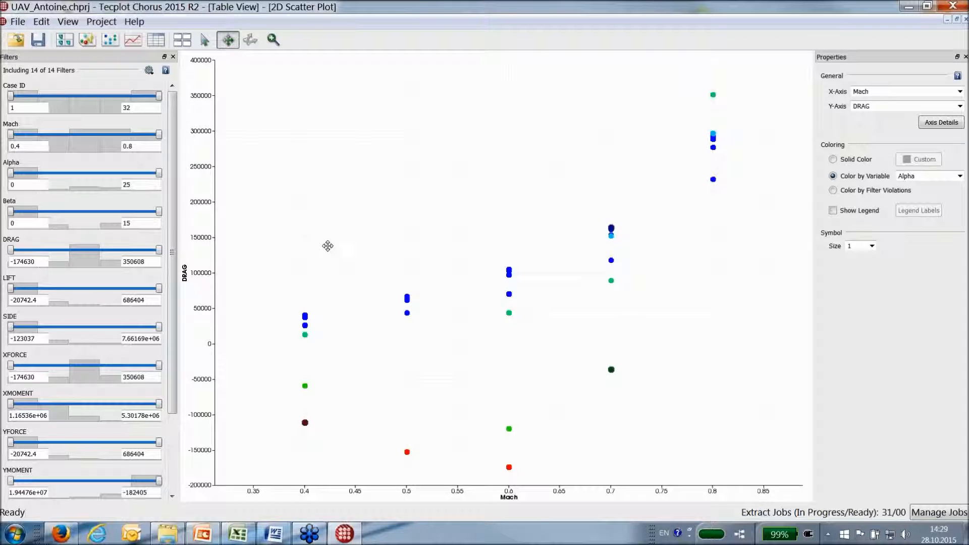
{"action": "left_click", "coordinate": [961, 180]}
{"action": "left_click", "coordinate": [961, 178]}
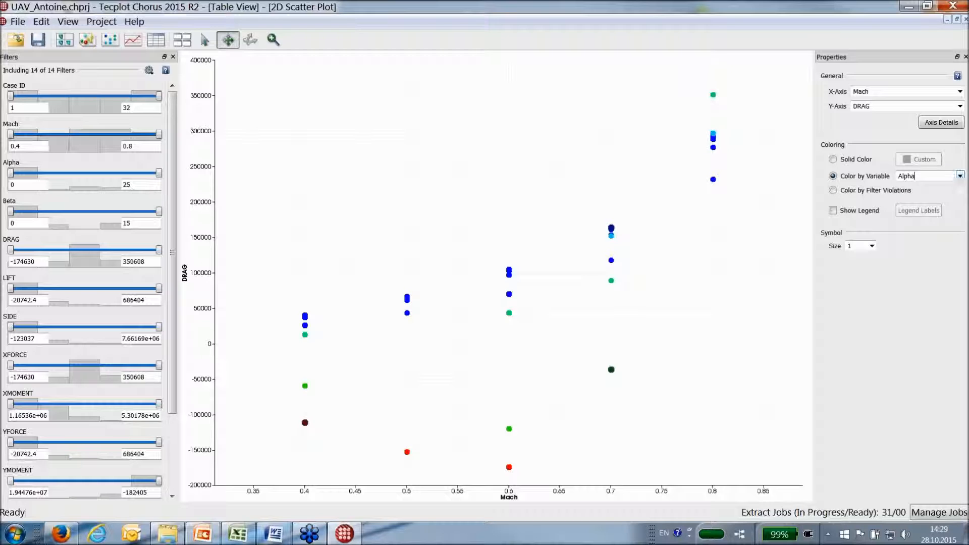
{"action": "right_click", "coordinate": [702, 299]}
{"action": "left_click", "coordinate": [715, 251]}
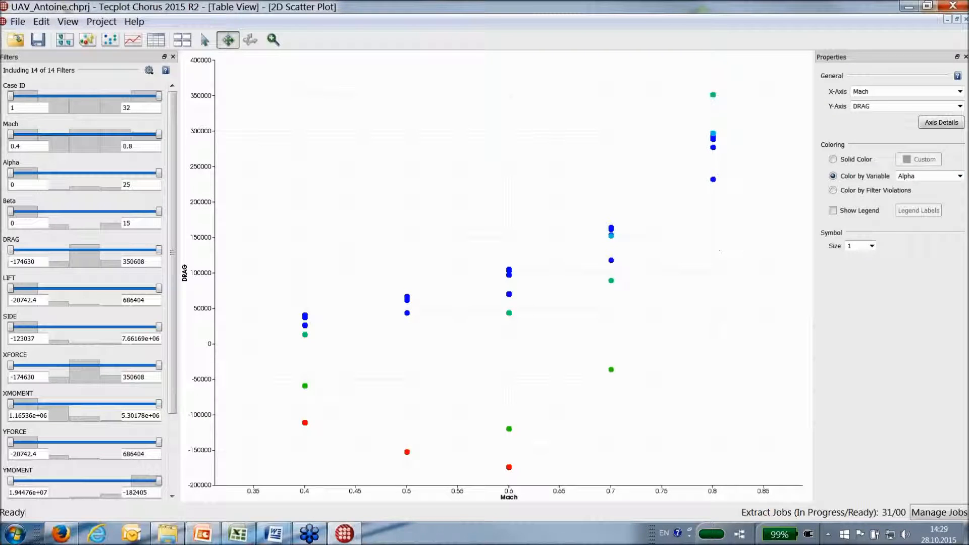
Color the 2D scatter points by filter violations.
{"action": "left_click", "coordinate": [960, 177]}
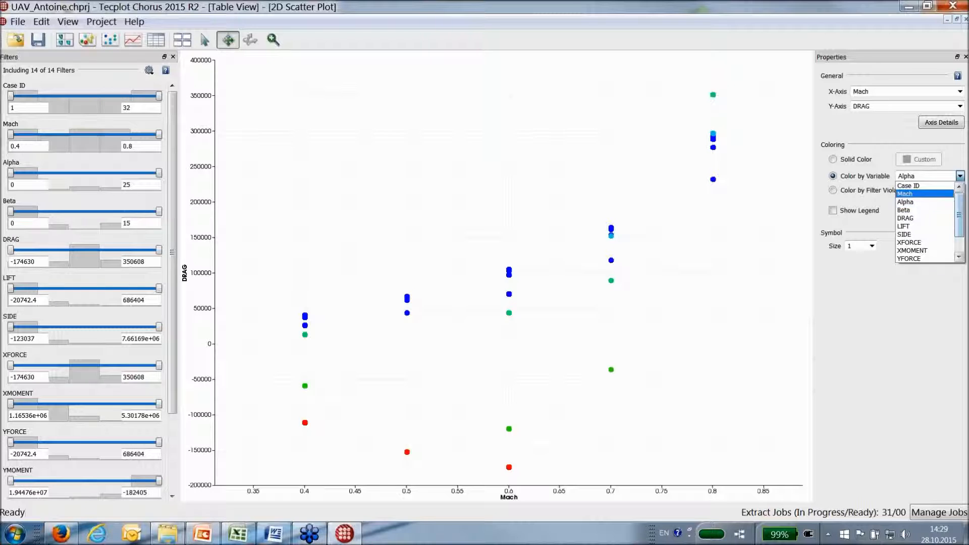
{"action": "left_click", "coordinate": [860, 341]}
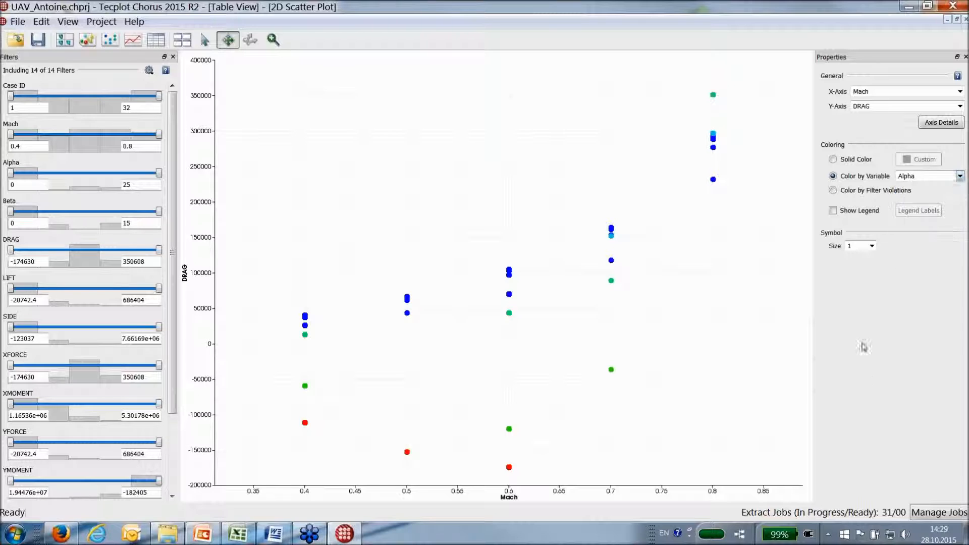
{"action": "left_click", "coordinate": [833, 191]}
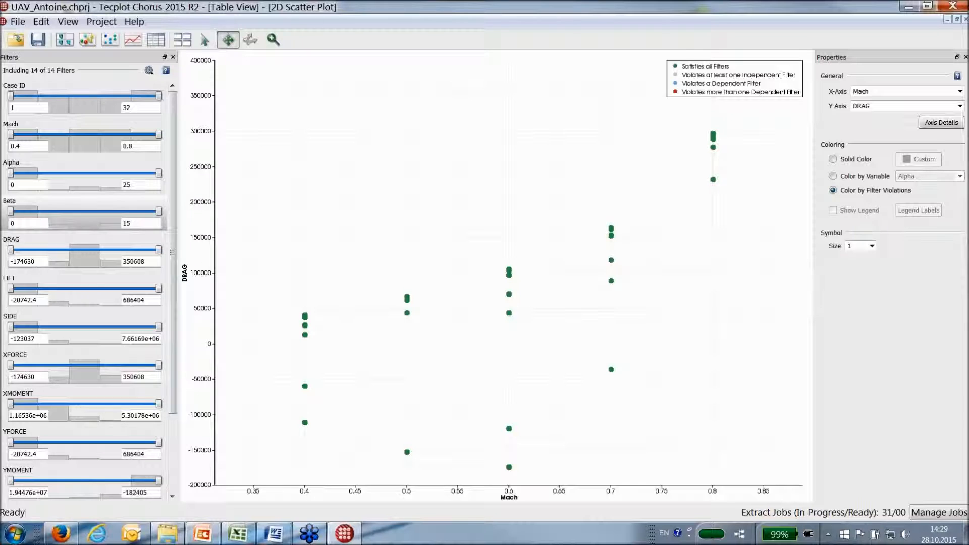
Restrict the filters to Mach from 0.6, Alpha from 15, Beta up to 10 and DRAG up to 117238.
{"action": "mouse_move", "coordinate": [11, 175]}
{"action": "left_mouse_down"}
{"action": "mouse_move", "coordinate": [48, 175]}
{"action": "mouse_move", "coordinate": [10, 174]}
{"action": "left_mouse_up"}
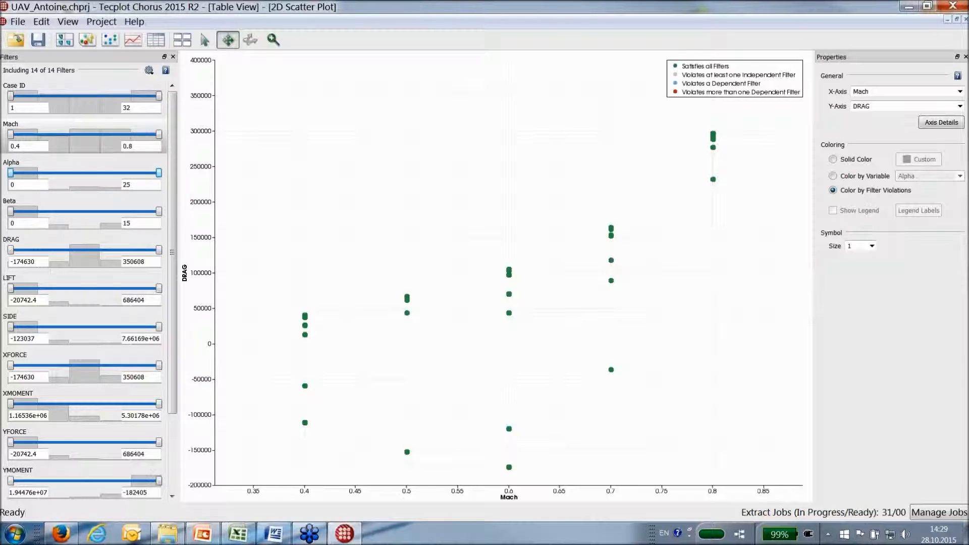
{"action": "left_click_drag", "start_coordinate": [11, 135], "coordinate": [84, 135]}
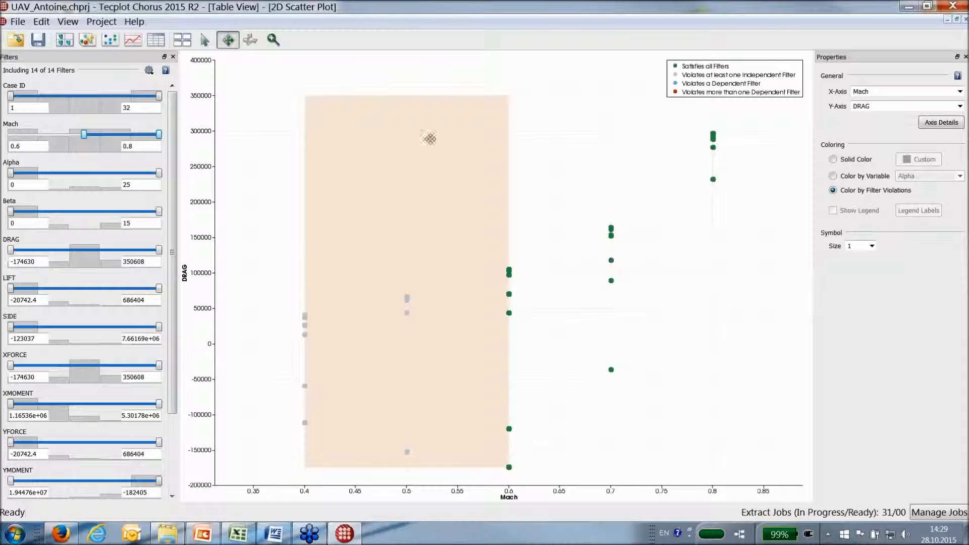
{"action": "left_click_drag", "start_coordinate": [11, 173], "coordinate": [90, 173]}
{"action": "left_click_drag", "start_coordinate": [146, 211], "coordinate": [101, 212]}
{"action": "left_click_drag", "start_coordinate": [159, 250], "coordinate": [98, 256]}
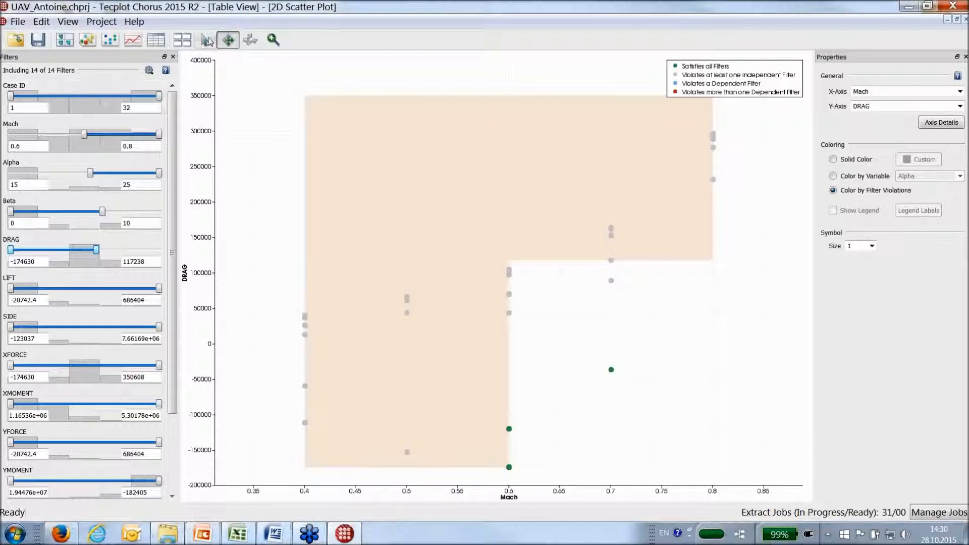
Reset the DRAG, Beta, Alpha and Mach filters to their full ranges.
{"action": "left_click_drag", "start_coordinate": [96, 249], "coordinate": [209, 256]}
{"action": "left_click_drag", "start_coordinate": [102, 211], "coordinate": [186, 214]}
{"action": "left_click_drag", "start_coordinate": [89, 173], "coordinate": [11, 173]}
{"action": "left_click_drag", "start_coordinate": [84, 134], "coordinate": [10, 134]}
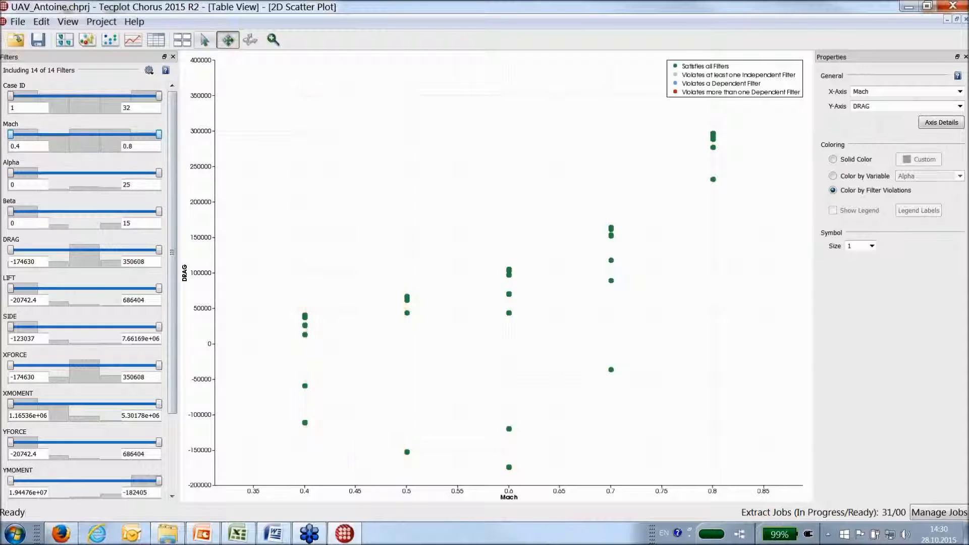
Maximize the 3D scatter plot and examine the DRAG surrogate surface over Mach and Alpha from several angles.
{"action": "left_click", "coordinate": [182, 40]}
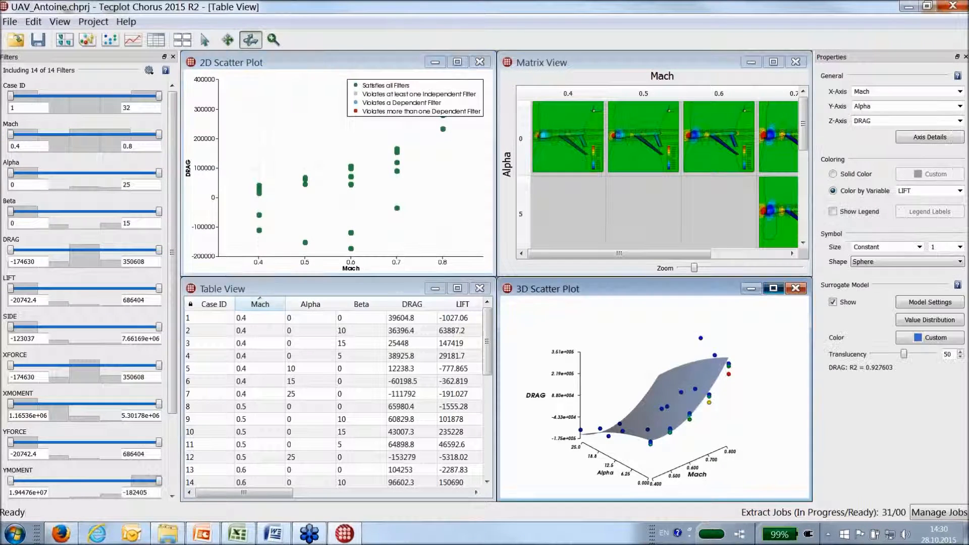
{"action": "left_click", "coordinate": [772, 288]}
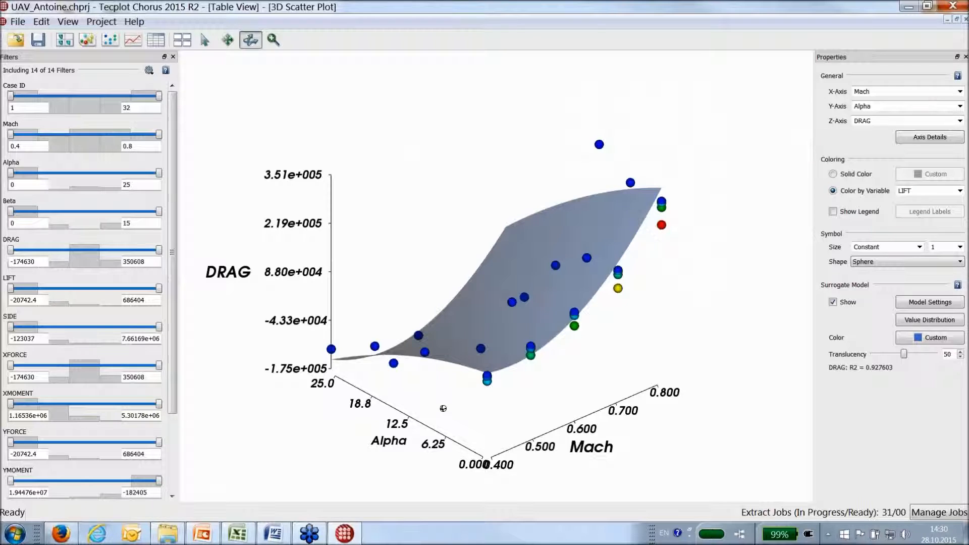
{"action": "left_click_drag", "start_coordinate": [461, 378], "coordinate": [479, 364]}
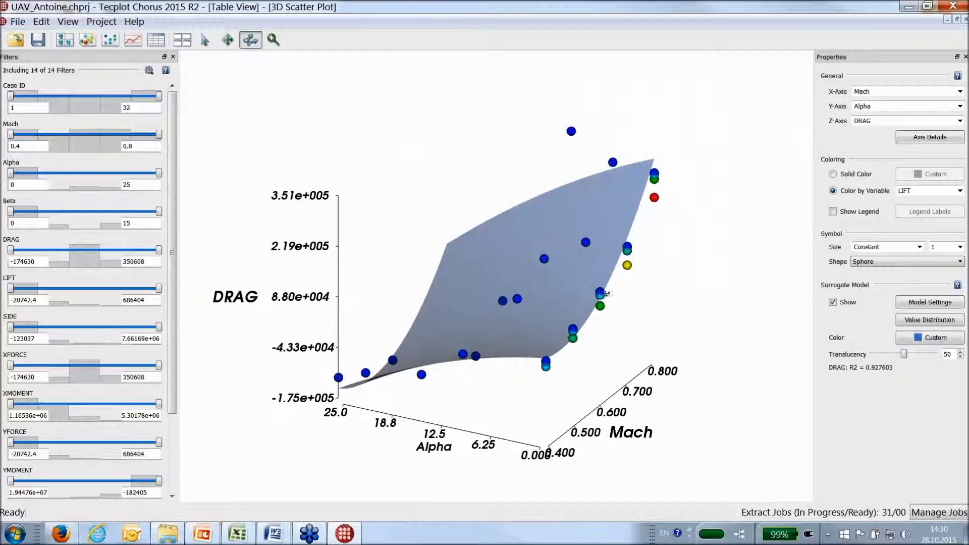
{"action": "mouse_move", "coordinate": [404, 365]}
{"action": "left_mouse_down"}
{"action": "mouse_move", "coordinate": [449, 361]}
{"action": "mouse_move", "coordinate": [409, 351]}
{"action": "left_mouse_up"}
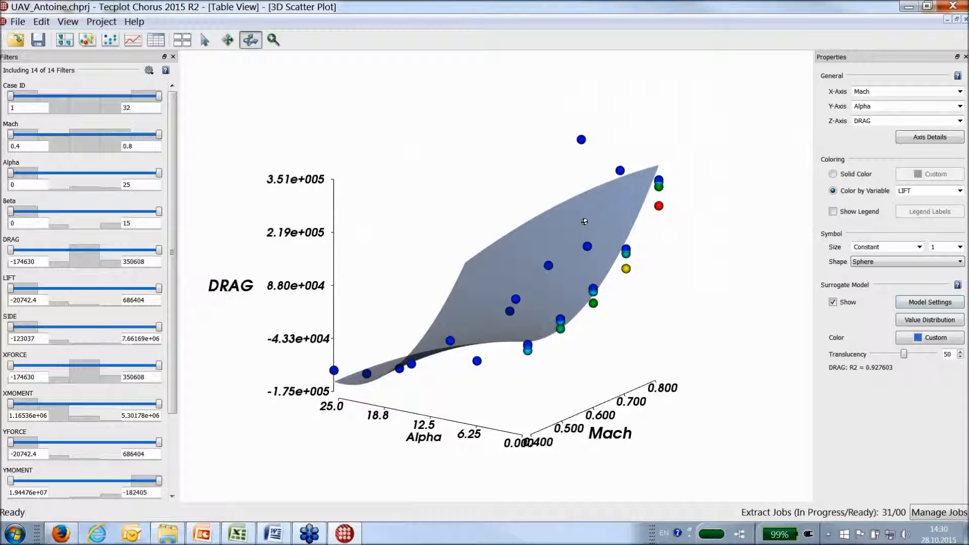
{"action": "right_click", "coordinate": [584, 222]}
{"action": "left_click", "coordinate": [565, 218]}
{"action": "left_click_drag", "start_coordinate": [667, 217], "coordinate": [556, 370]}
{"action": "right_click", "coordinate": [518, 294]}
{"action": "key", "text": "Escape"}
Select the two outlying points above the surrogate surface, review the actions available for them and clear the selection.
{"action": "left_click", "coordinate": [211, 40]}
{"action": "left_click_drag", "start_coordinate": [505, 110], "coordinate": [635, 165]}
{"action": "right_click", "coordinate": [608, 167]}
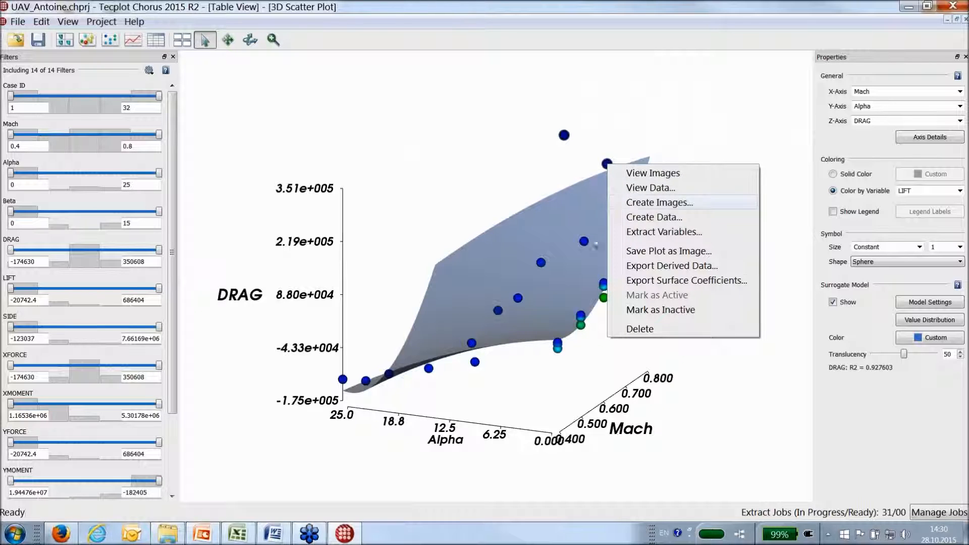
{"action": "left_click", "coordinate": [549, 402]}
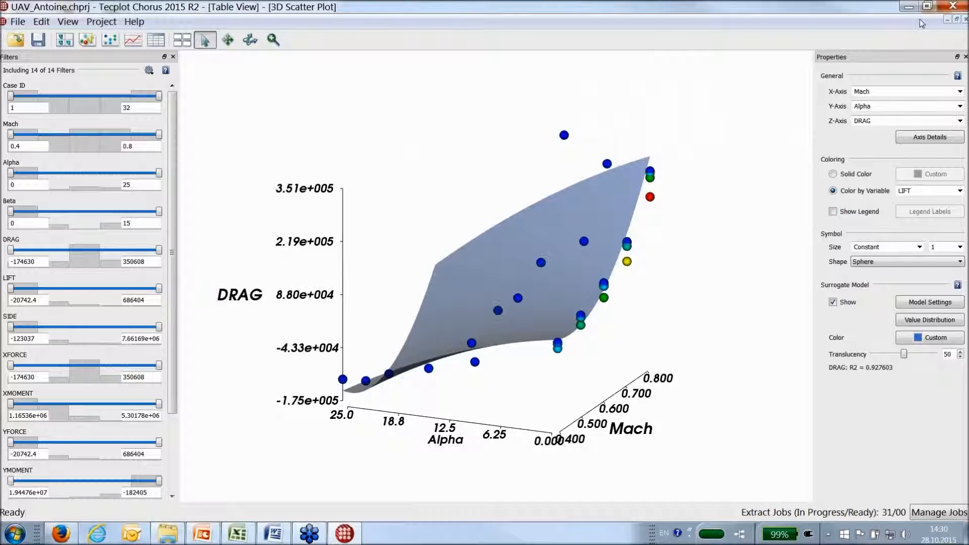
Close the Chorus project and discard the session changes.
{"action": "left_click", "coordinate": [952, 6]}
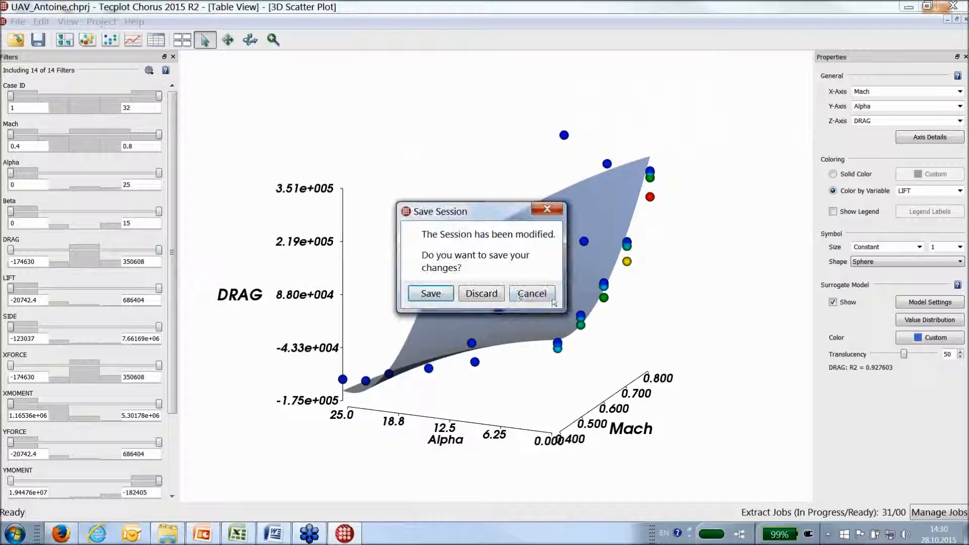
{"action": "left_click", "coordinate": [480, 292]}
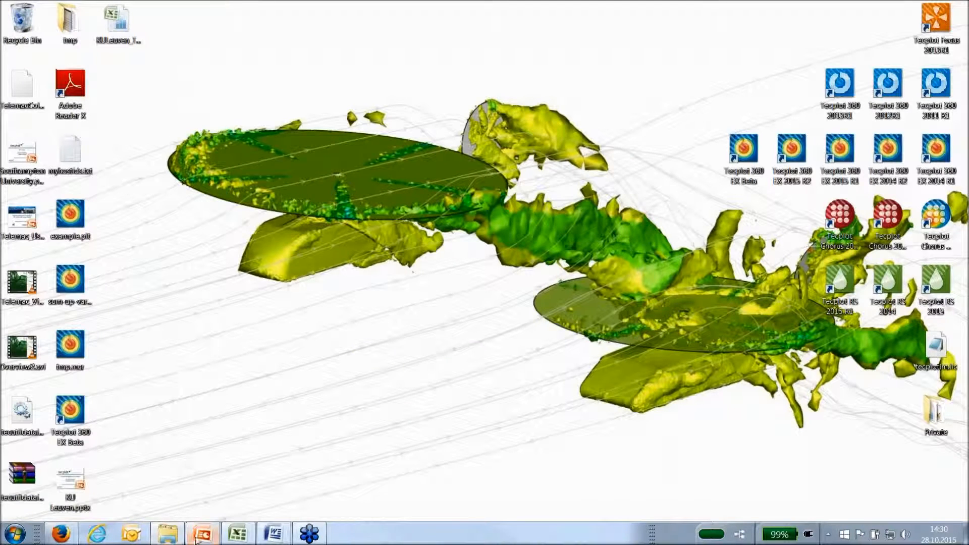
Switch to the PowerPoint webinar presentation and start the slide show at the "Getting Support for Tecplot" slide.
{"action": "left_click", "coordinate": [201, 534]}
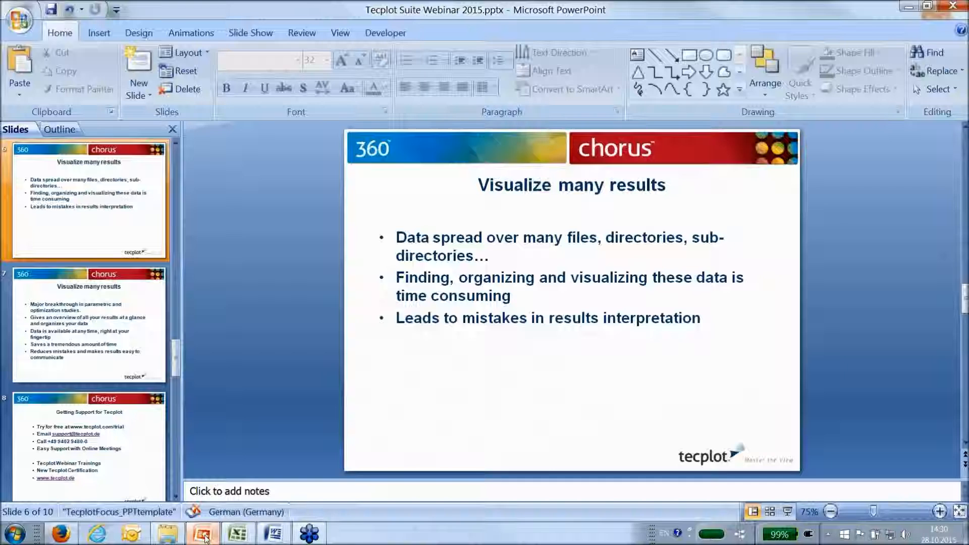
{"action": "left_click", "coordinate": [151, 446]}
{"action": "left_click", "coordinate": [787, 511]}
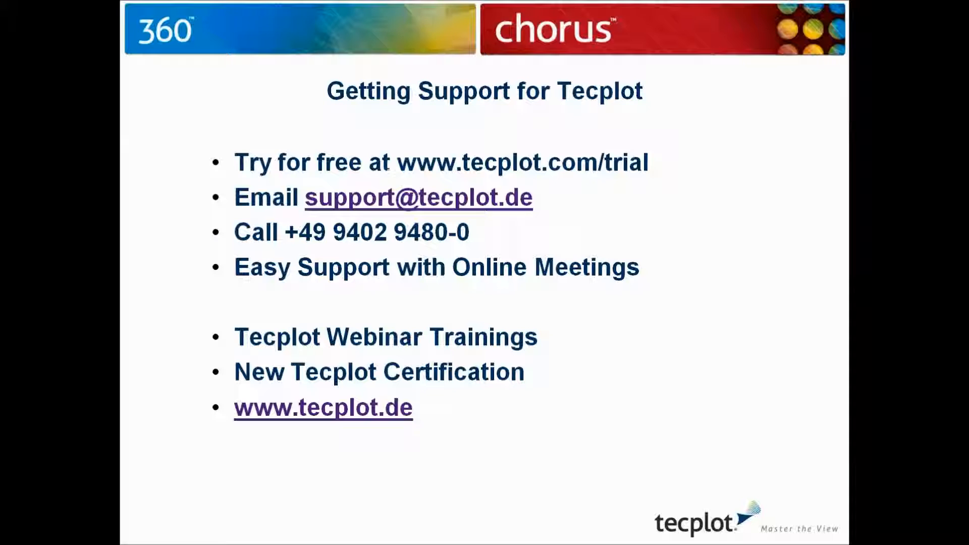